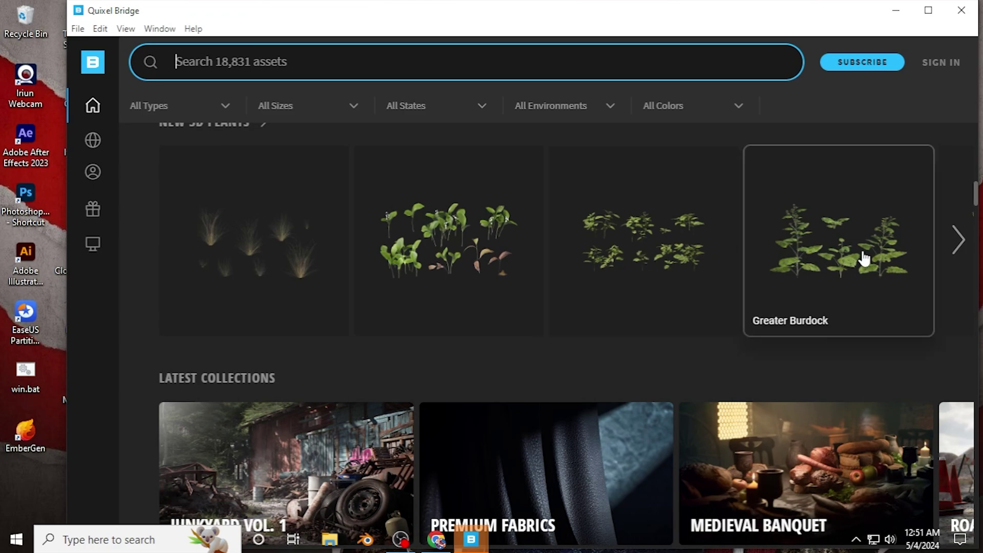
Browse the new 3D plants in the asset library and open the 3D Plants category
click(957, 239)
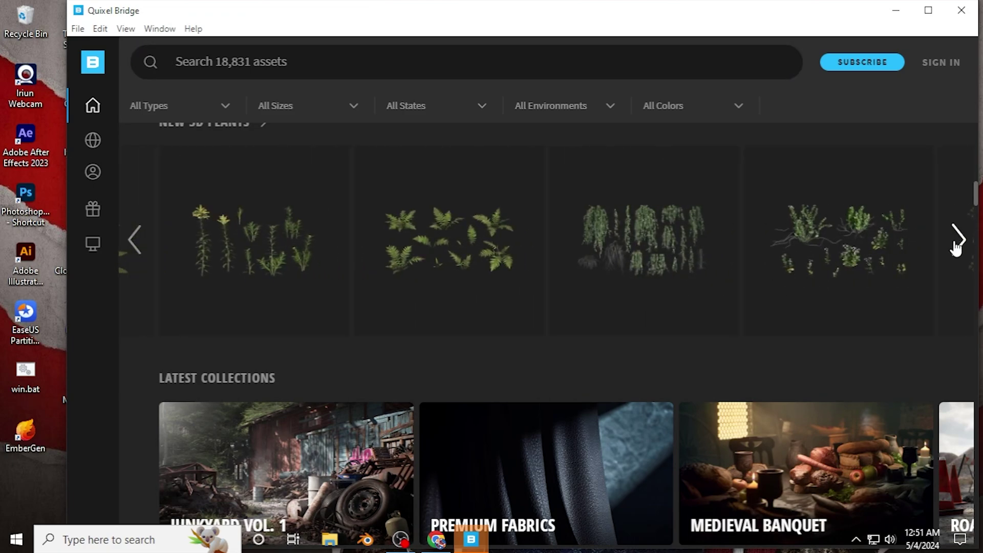
scroll(670, 359, down, 8)
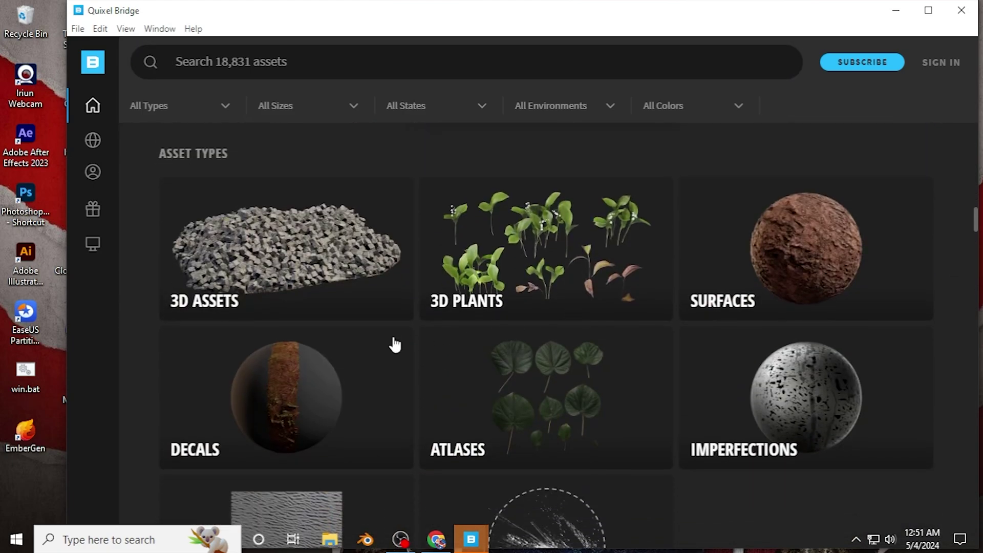
scroll(395, 345, down, 2)
click(549, 217)
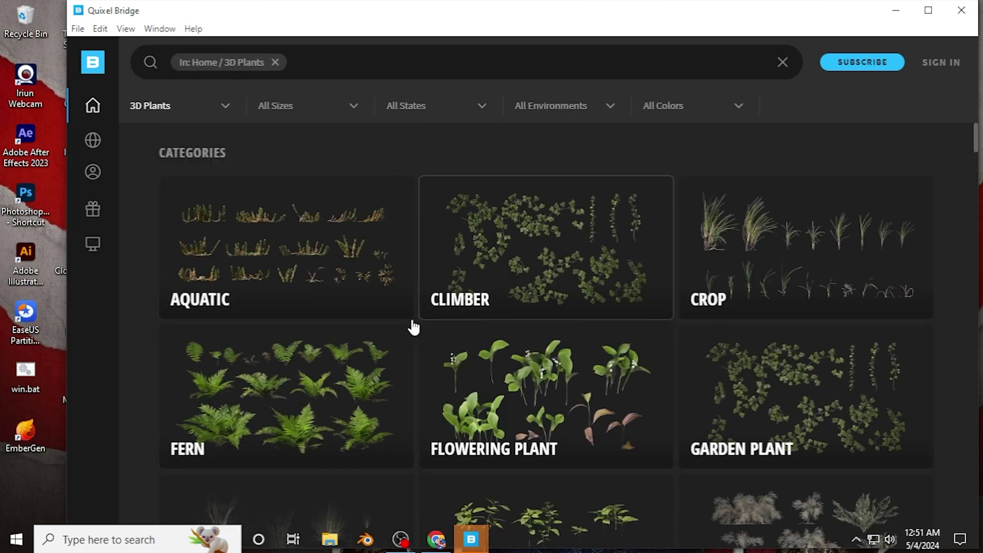
scroll(292, 392, down, 3)
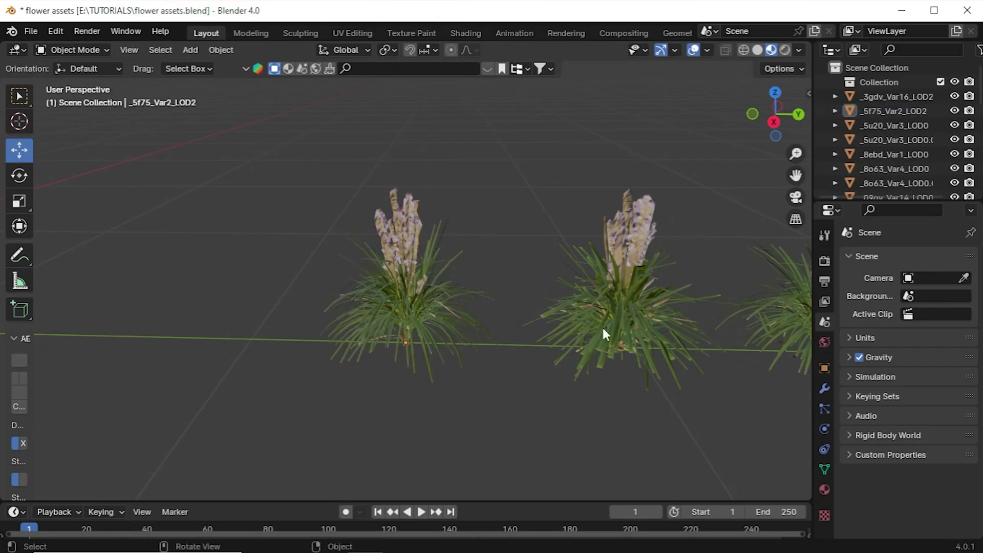
Switch to Blender and inspect each of the four tall flowering grass plants along the Y axis
click(602, 329)
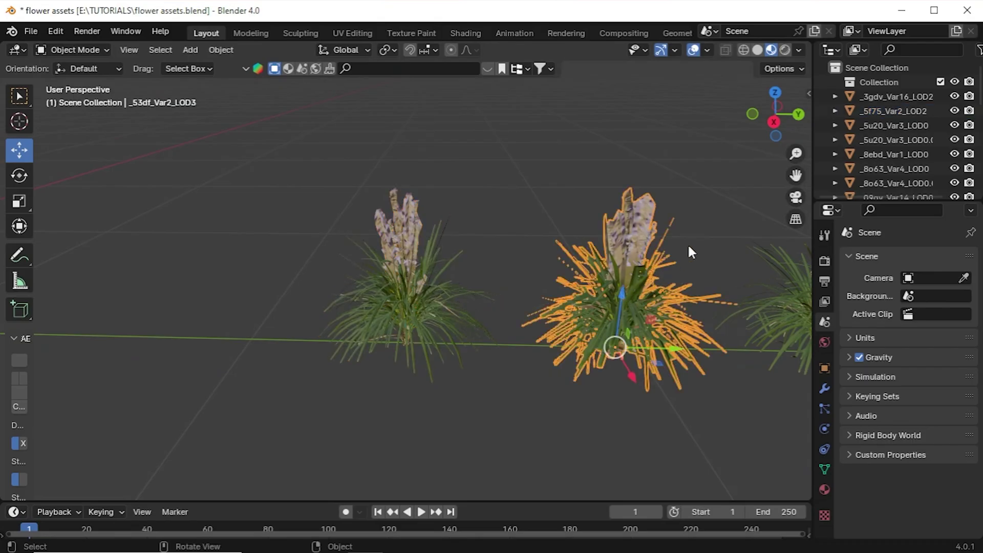
drag(792, 175, 486, 182)
click(528, 320)
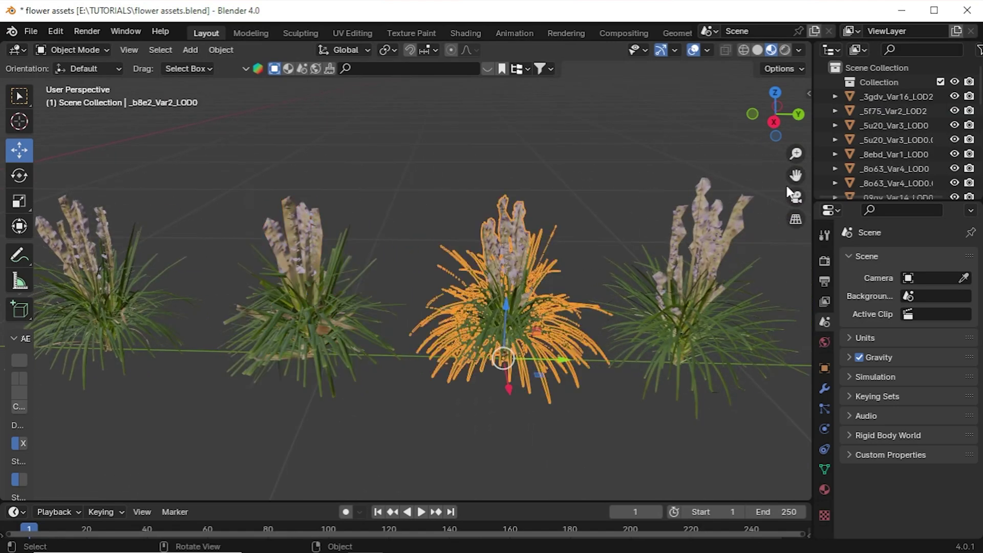
drag(796, 175, 589, 182)
click(542, 294)
click(717, 246)
scroll(794, 175, down, 5)
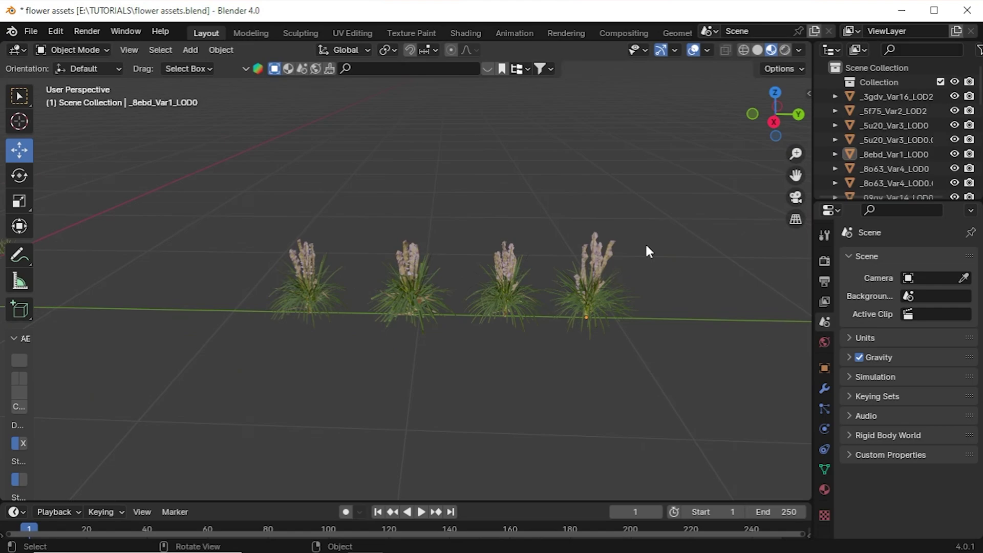
drag(796, 175, 982, 191)
scroll(425, 379, up, 4)
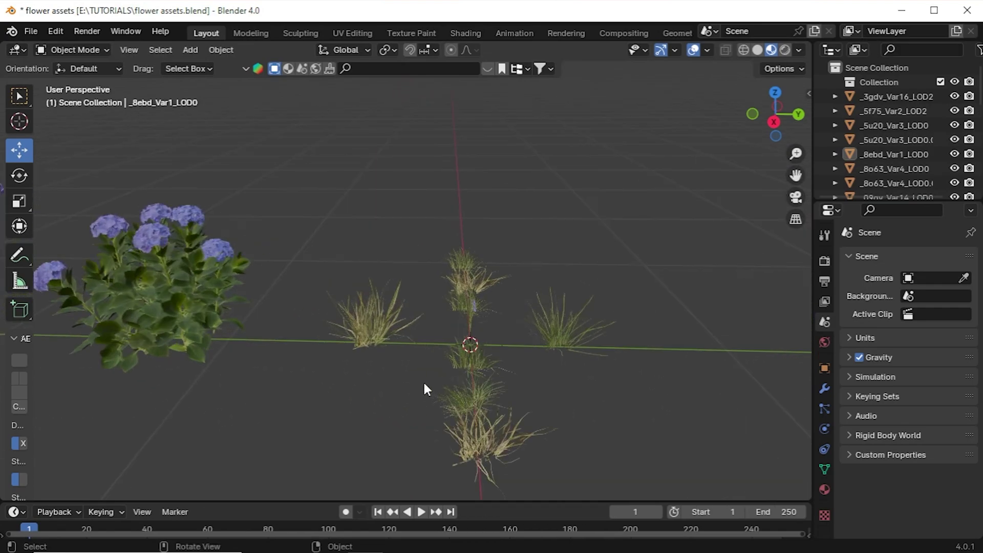
Inspect the individual grass clumps arranged around the world origin
click(328, 361)
click(502, 321)
click(483, 304)
click(481, 308)
middle_drag(634, 369, 482, 451)
click(481, 450)
click(470, 363)
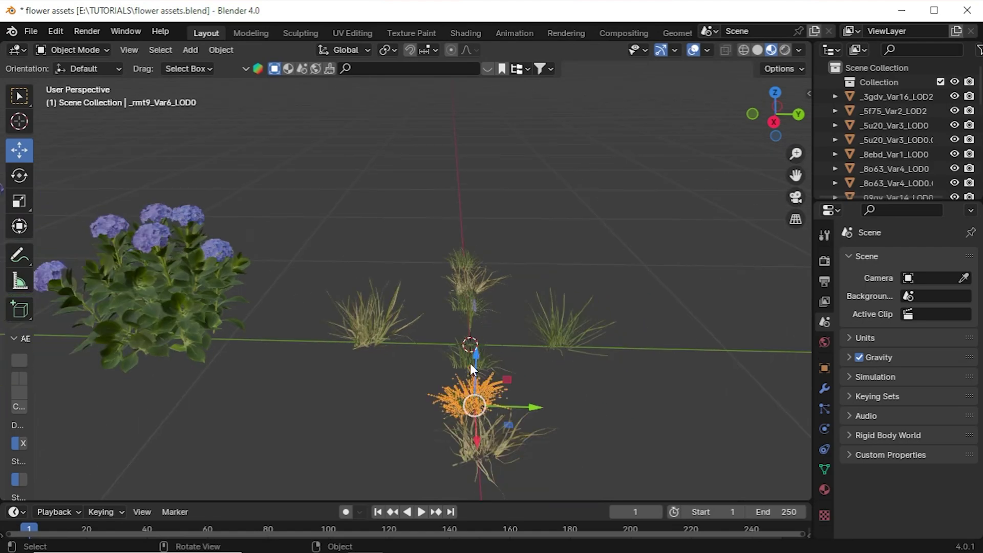
click(440, 360)
middle_drag(440, 359, 419, 338)
Move all the hydrangea flower bushes into a new collection named Flowers and exclude that collection from the view layer
click(186, 326)
key(KP_Decimal)
drag(796, 176, 977, 230)
scroll(471, 265, up, 2)
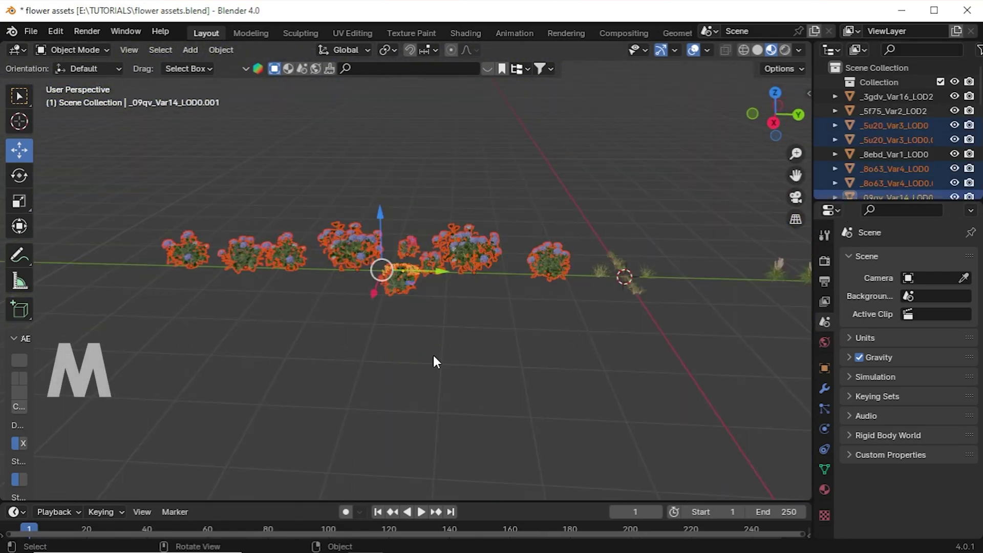
key(m)
click(405, 323)
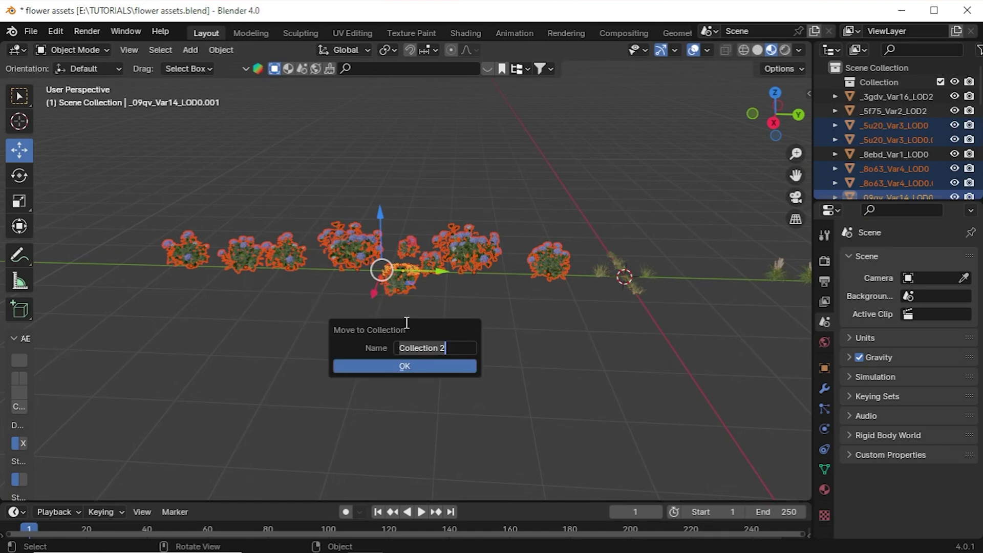
key(Return)
click(406, 327)
shift+middle_drag(406, 327, 206, 327)
click(939, 96)
Move the grass clumps around the origin into a new collection named Grass and exclude it from the view layer
drag(369, 232, 450, 312)
scroll(451, 311, up, 2)
key(m)
click(445, 301)
text(Grass)
key(Return)
click(939, 111)
Move the four remaining tall plants into a new collection named tall grass and hide them
shift+middle_drag(737, 207, 533, 179)
drag(384, 172, 600, 274)
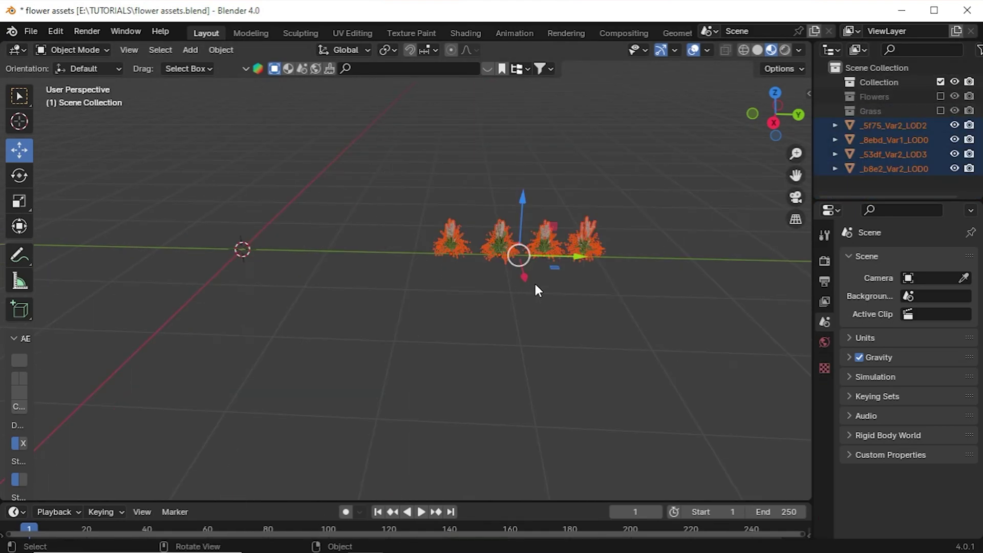
key(m)
click(536, 281)
key(Return)
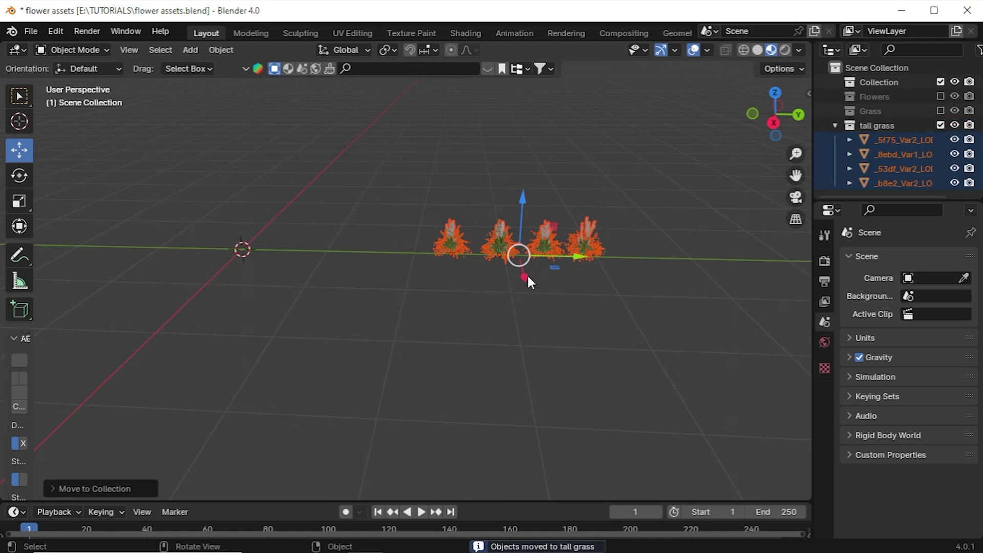
key(h)
middle_drag(505, 334, 563, 328)
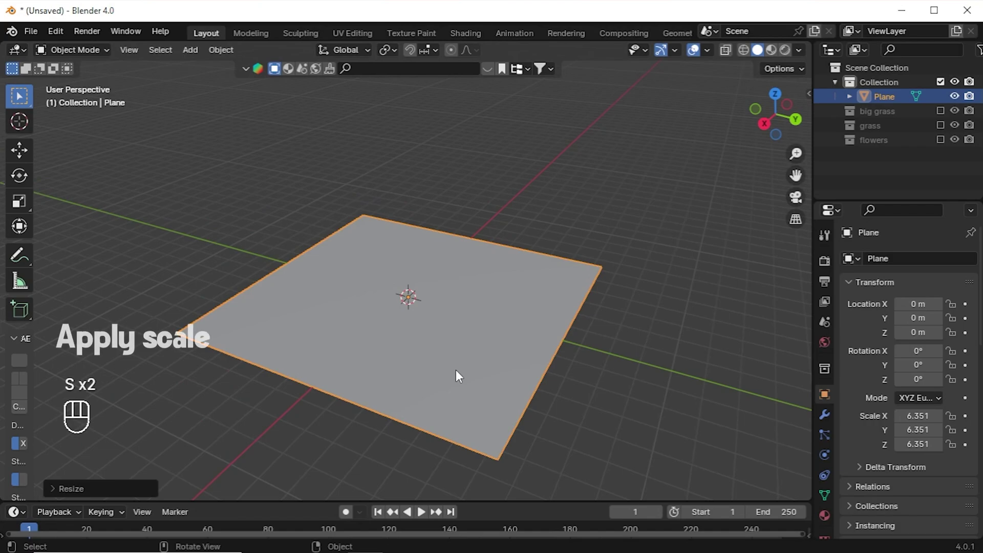
Apply the scale of the enlarged ground plane
key(ctrl+a)
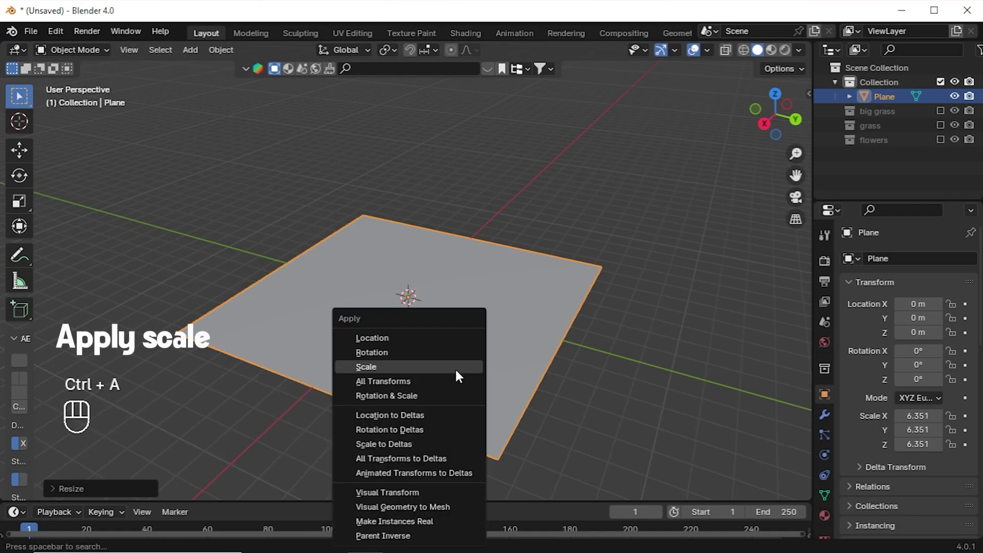
click(435, 367)
middle_drag(434, 366, 744, 407)
click(602, 401)
click(469, 348)
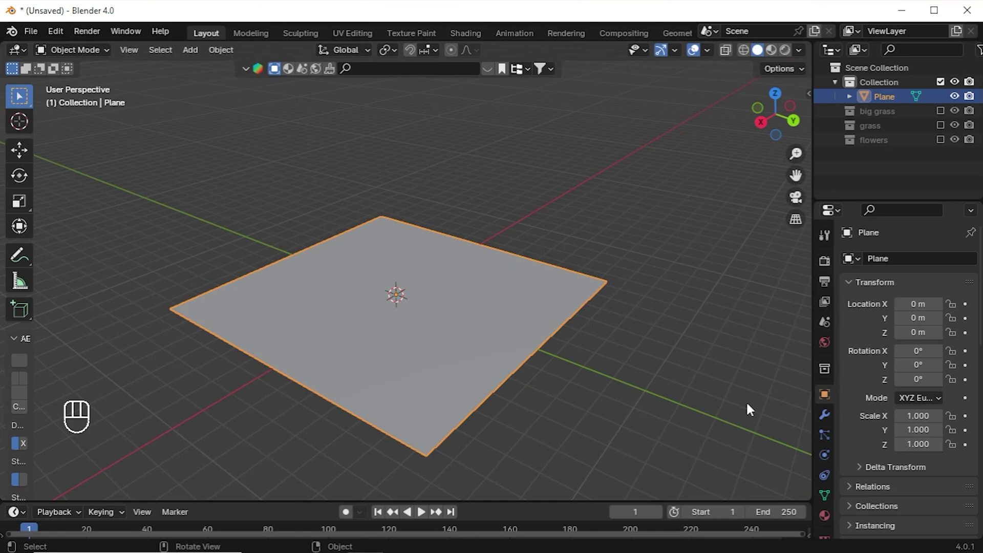
Add a particle system to the plane and set its type to Hair
click(824, 434)
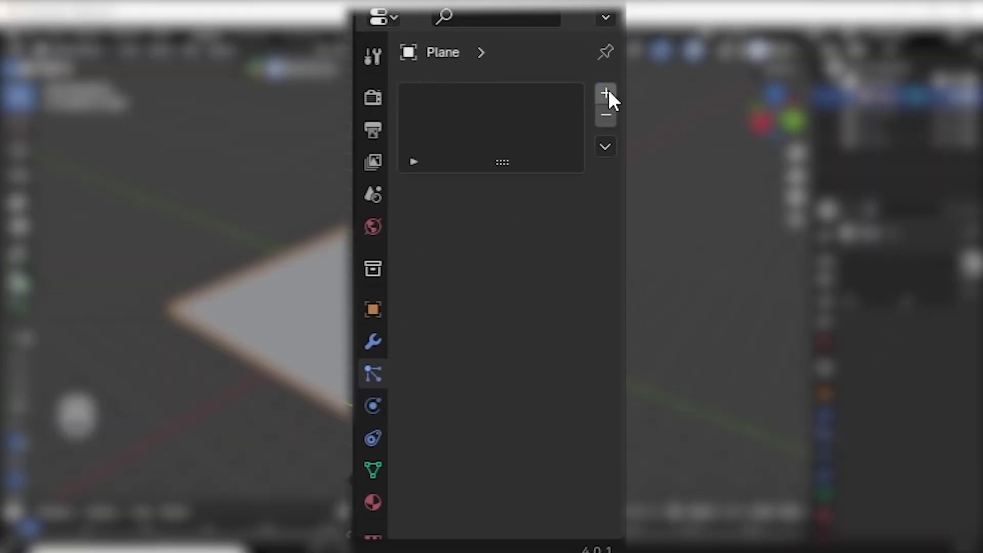
click(607, 93)
click(560, 221)
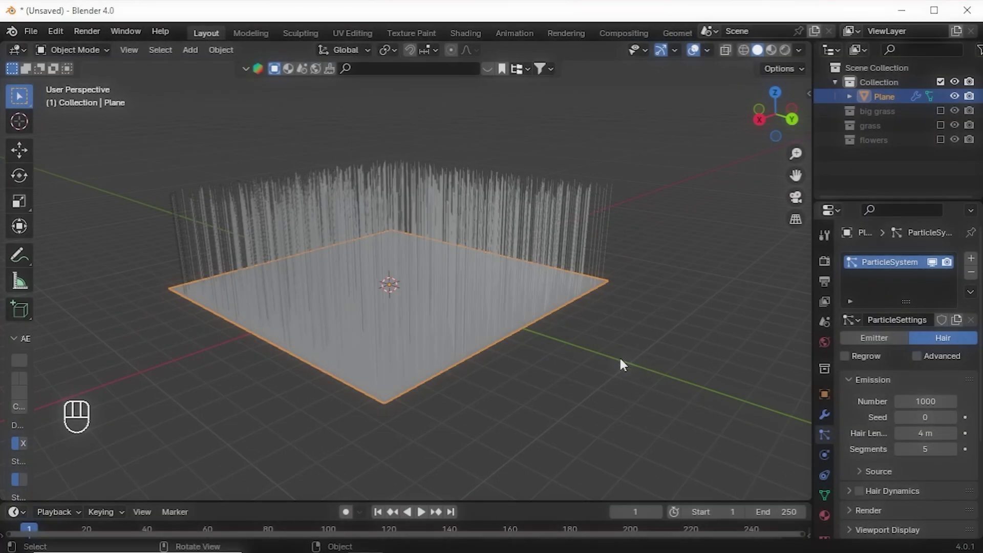
scroll(564, 354, up, 3)
middle_drag(563, 354, 587, 362)
click(719, 374)
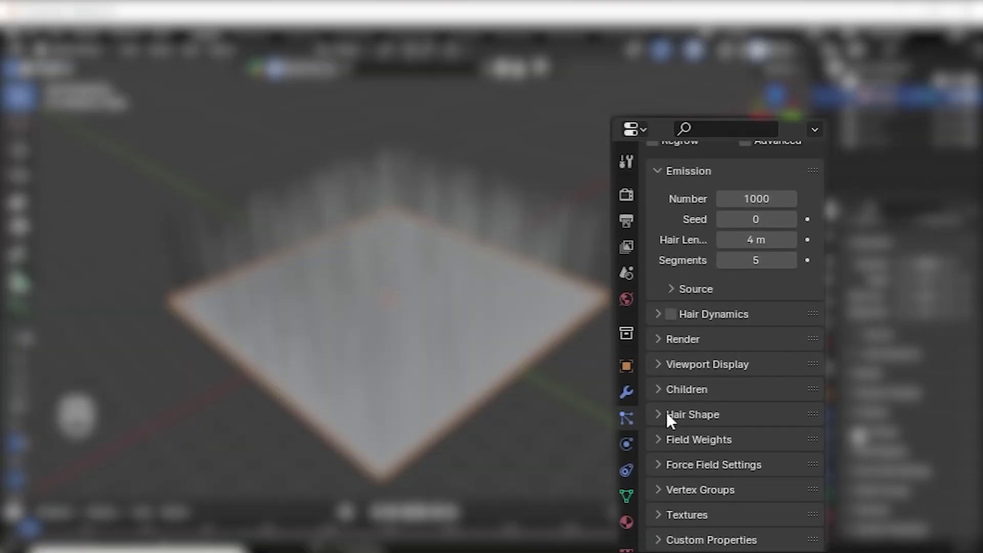
Render the hair particles as Collection and assign the grass collection as the instance collection
click(682, 343)
click(787, 389)
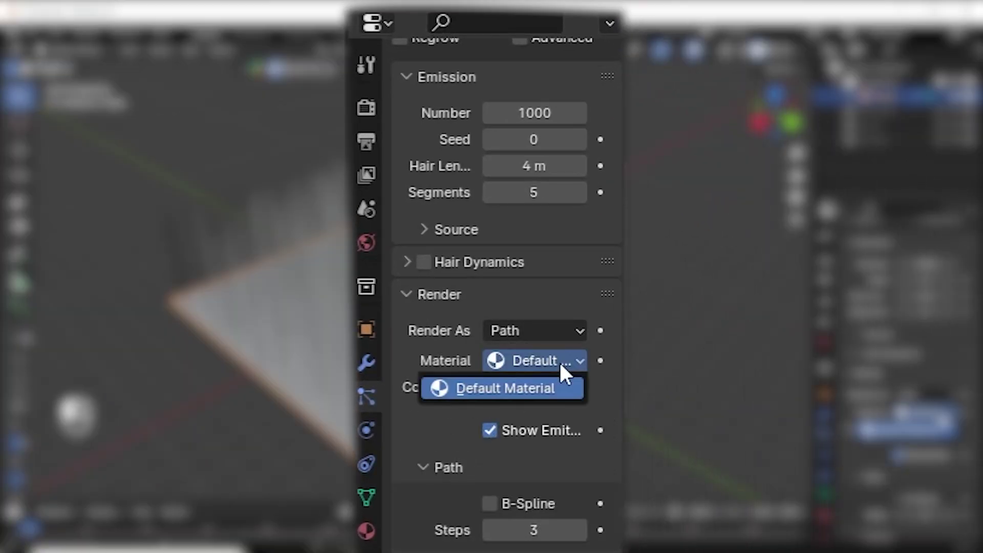
click(539, 327)
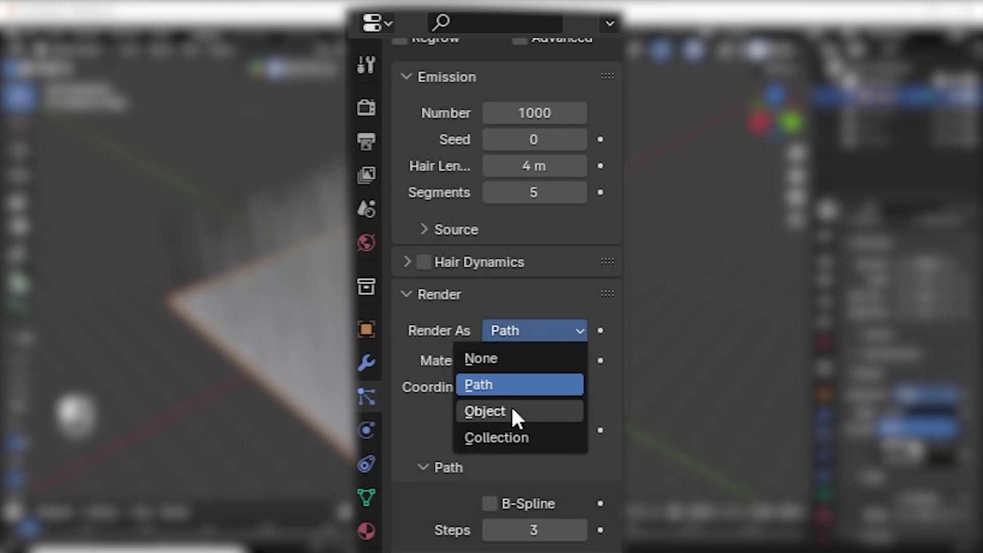
click(511, 437)
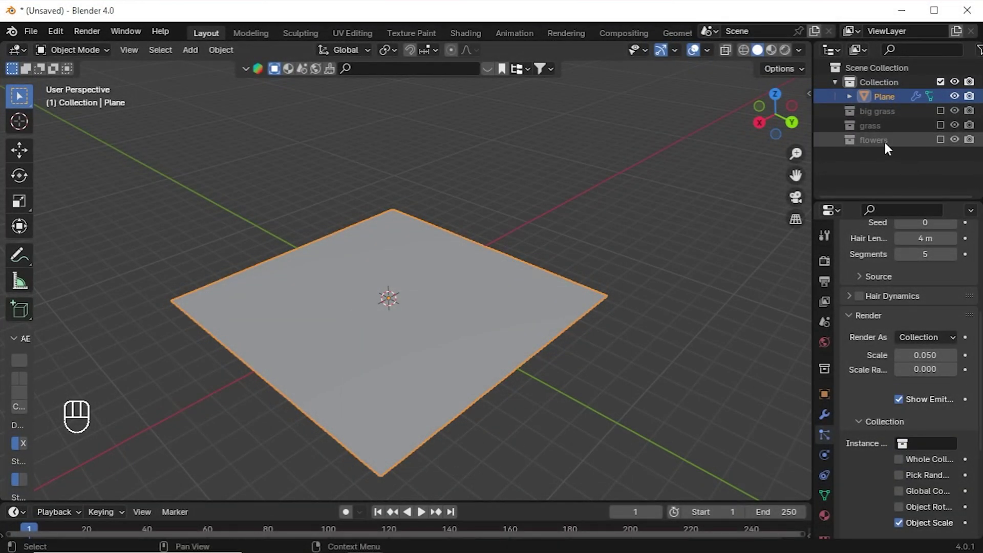
click(880, 137)
drag(874, 125, 935, 445)
Set the render scale of the grass particles on the plane to 0.600
middle_drag(641, 435, 731, 271)
drag(801, 181, 678, 131)
scroll(540, 312, up, 5)
middle_drag(542, 311, 543, 338)
scroll(539, 312, up, 5)
scroll(539, 312, down, 6)
scroll(527, 323, down, 2)
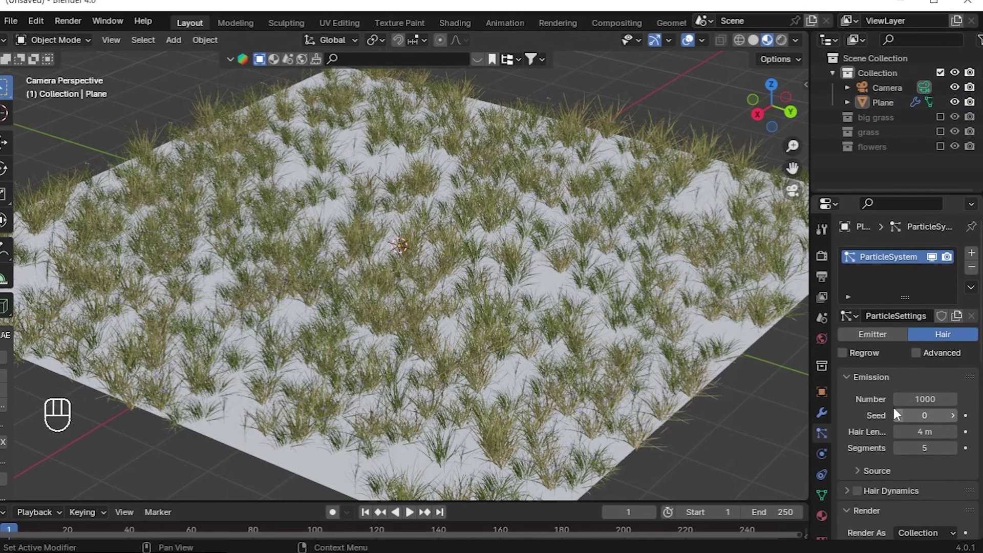
scroll(892, 404, down, 3)
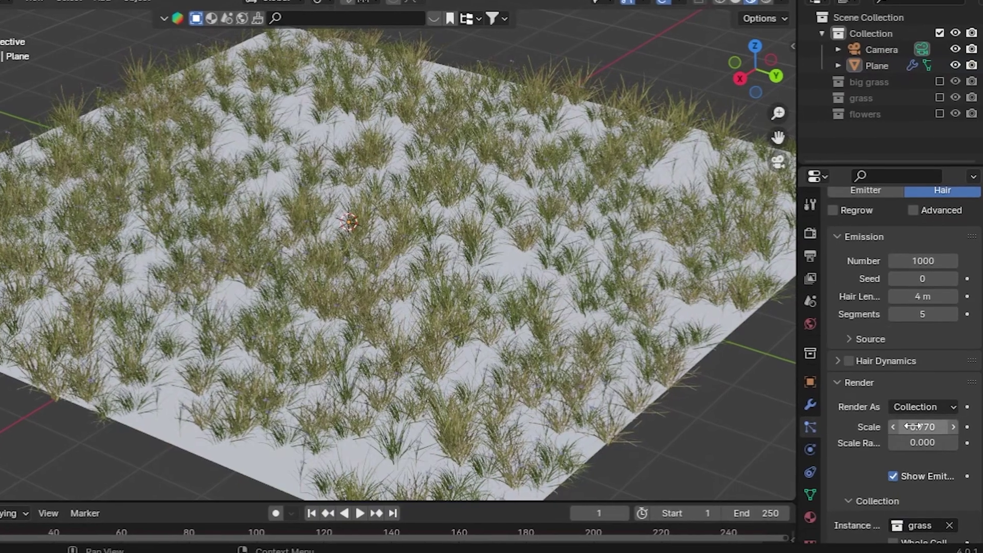
drag(911, 426, 893, 410)
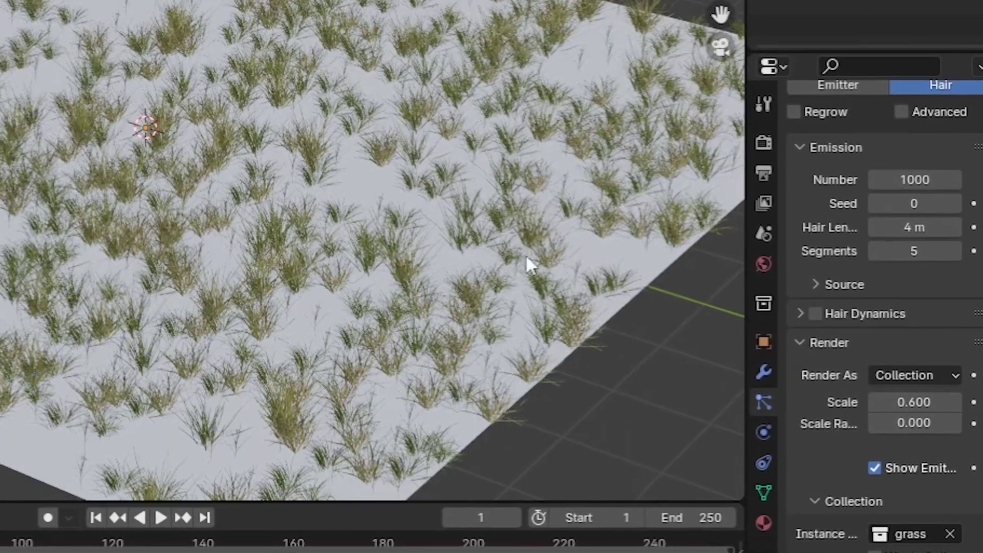
Raise the grass particles' scale to 1.118 and set their scale randomness to 0.573
scroll(822, 259, down, 3)
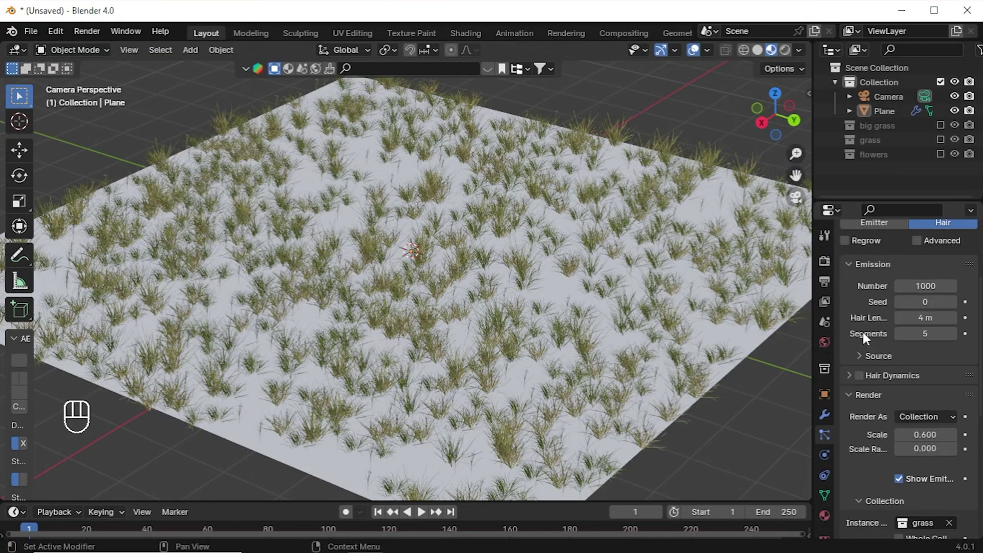
scroll(863, 336, down, 3)
scroll(553, 334, up, 2)
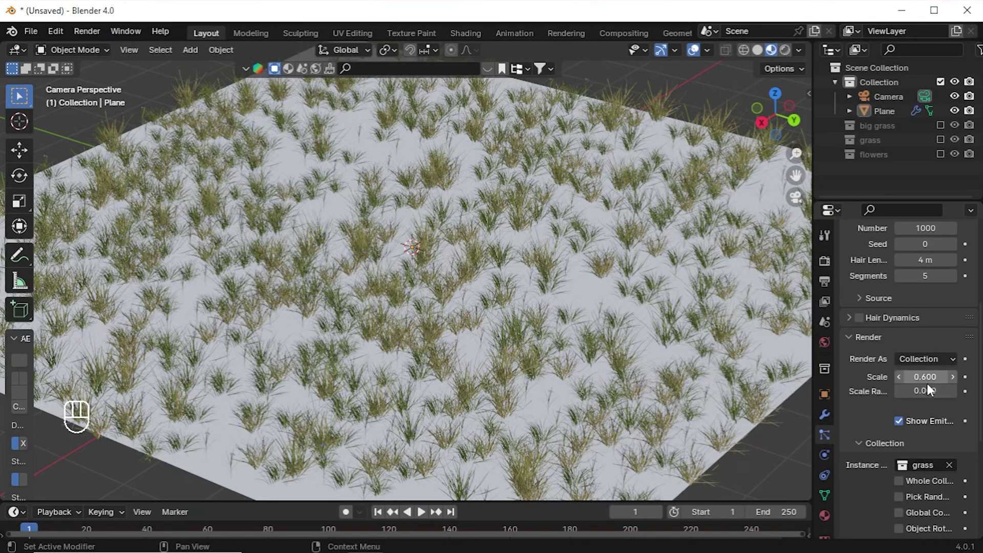
mouse_move(924, 377)
shift+mouse_down()
mouse_move(950, 376)
mouse_move(904, 395)
mouse_move(956, 392)
mouse_move(936, 392)
mouse_move(938, 377)
shift+mouse_up()
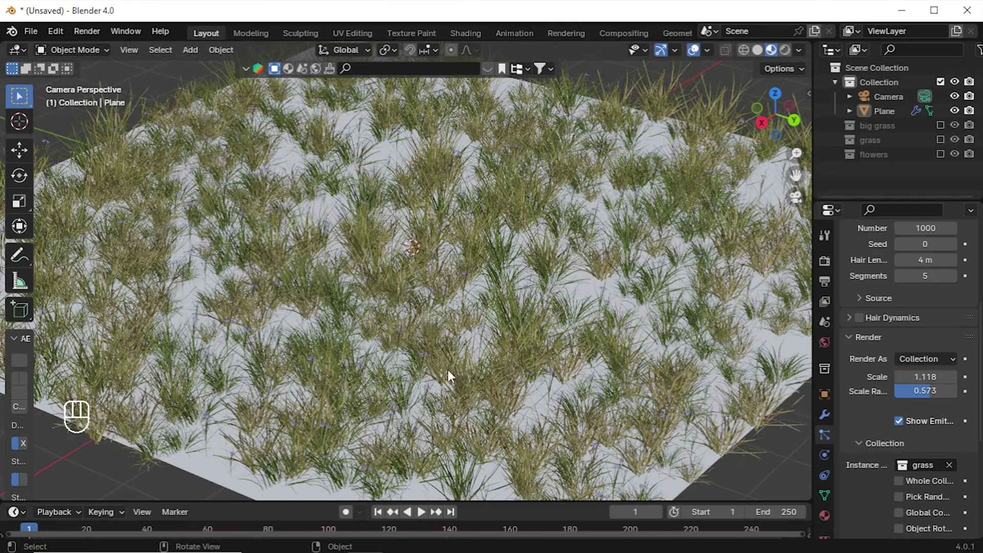
Return to the camera view and set the number of hair particles to 2000
middle_drag(455, 372, 508, 354)
scroll(410, 324, up, 7)
middle_drag(411, 324, 360, 334)
key(KP_0)
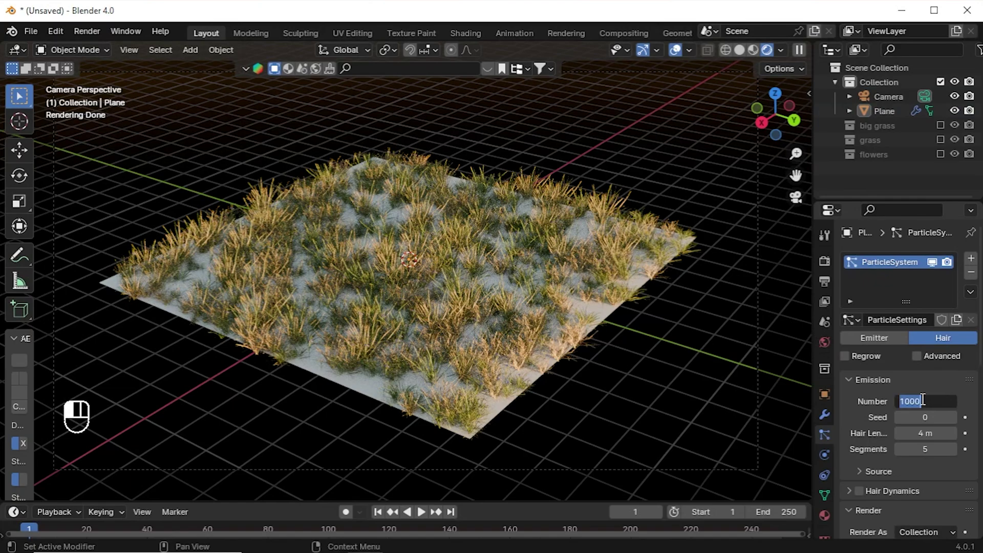
key(Return)
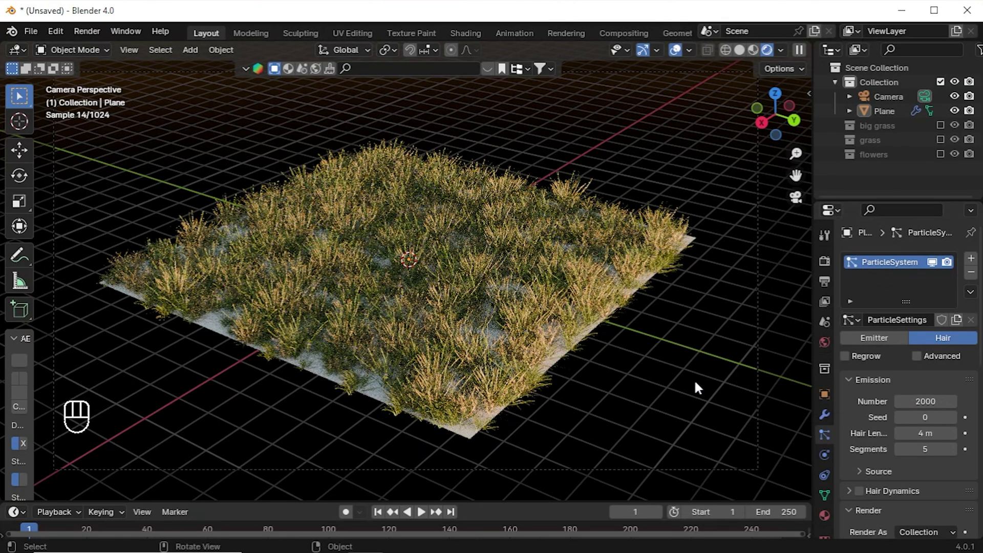
Compare the grass particles with Pick Random on and off, and leave the option enabled
scroll(601, 364, up, 1)
scroll(909, 449, down, 6)
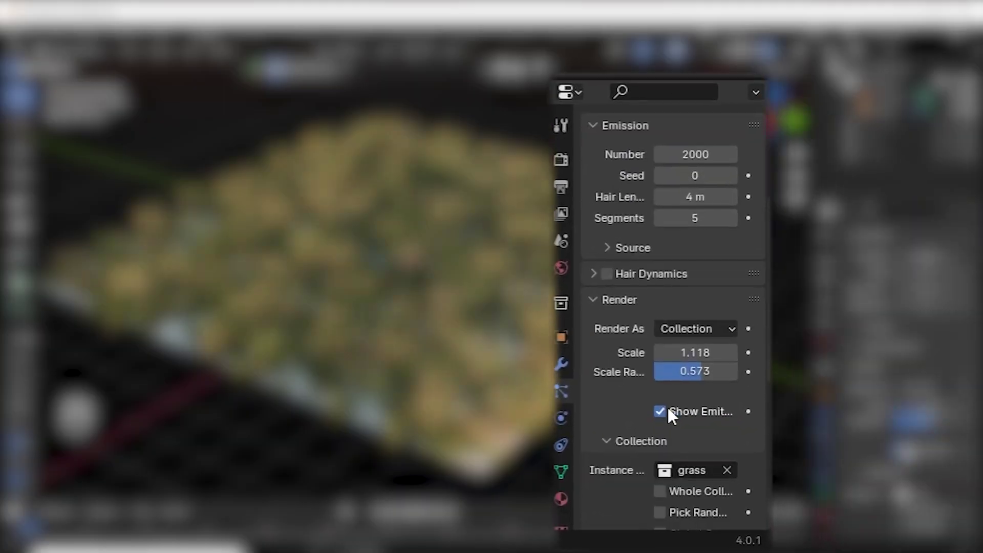
scroll(675, 413, down, 4)
click(536, 420)
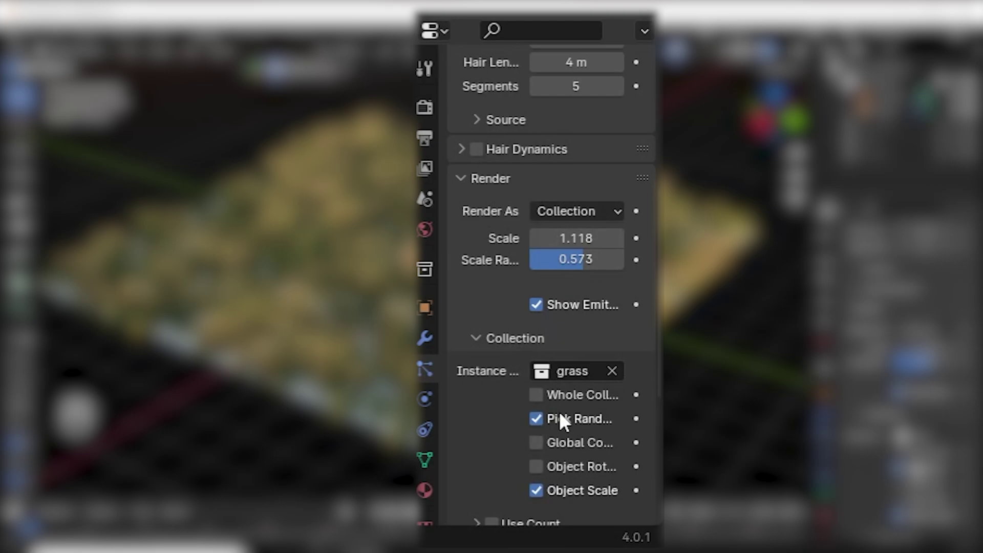
click(538, 417)
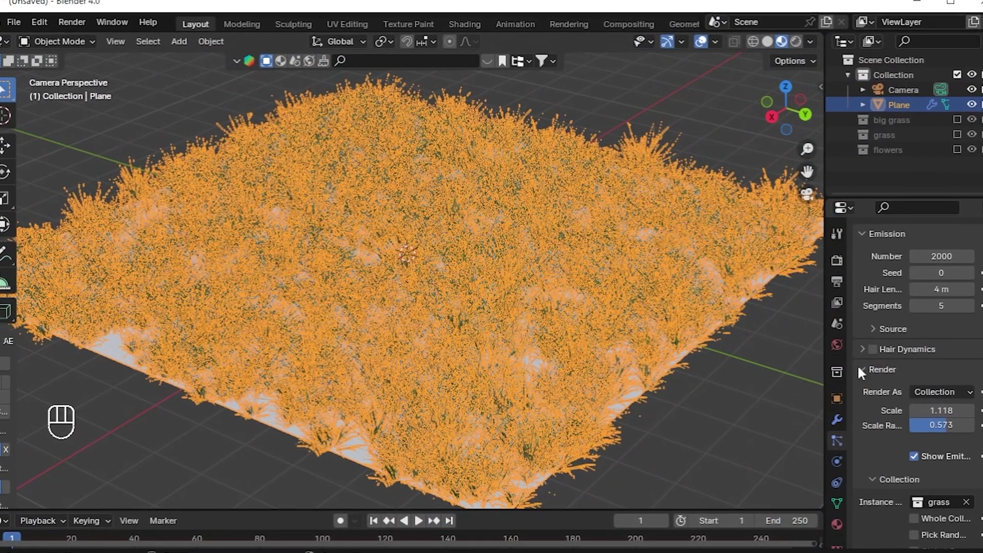
click(752, 370)
scroll(911, 419, down, 5)
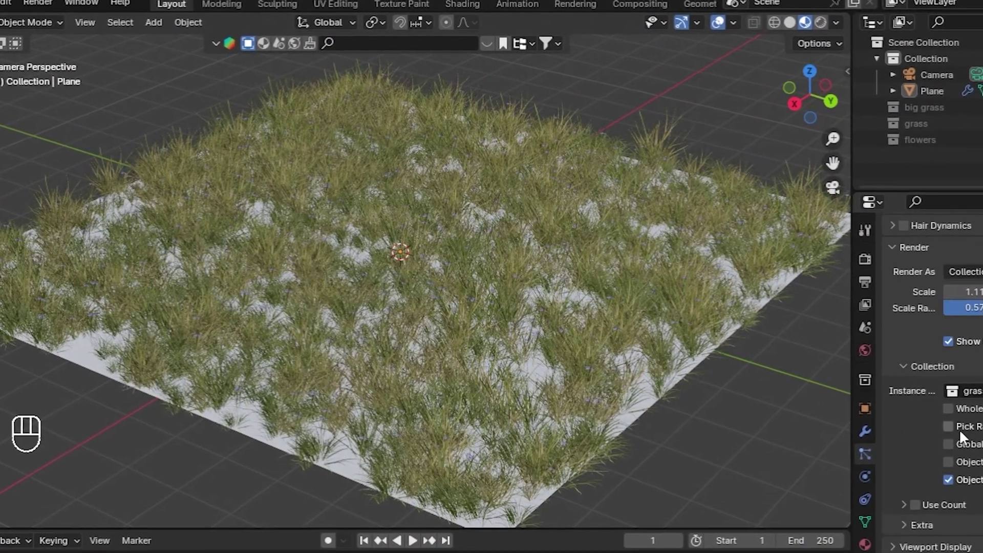
click(949, 427)
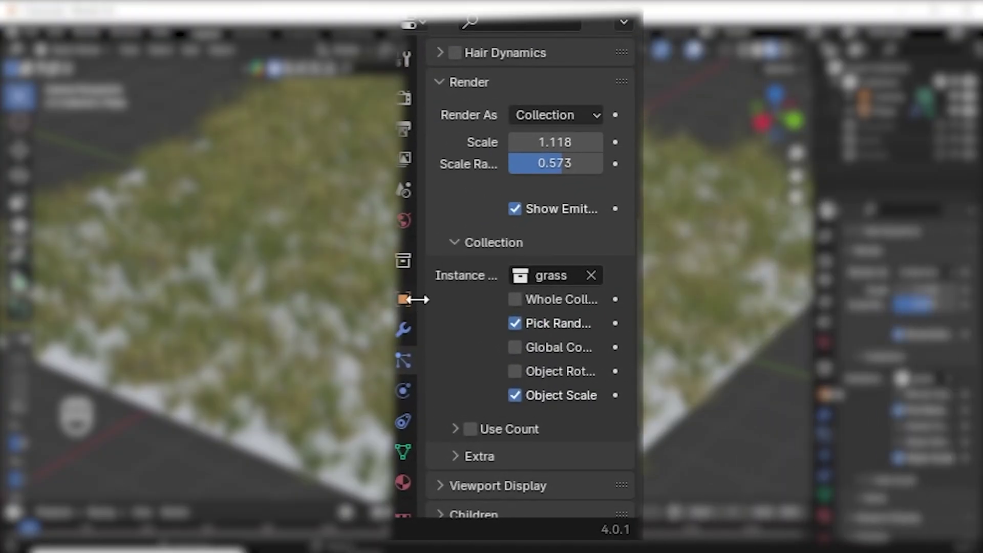
Turn on Advanced and Rotation for the particle system, with phase 0.382 and phase randomness 1.640
scroll(477, 291, up, 10)
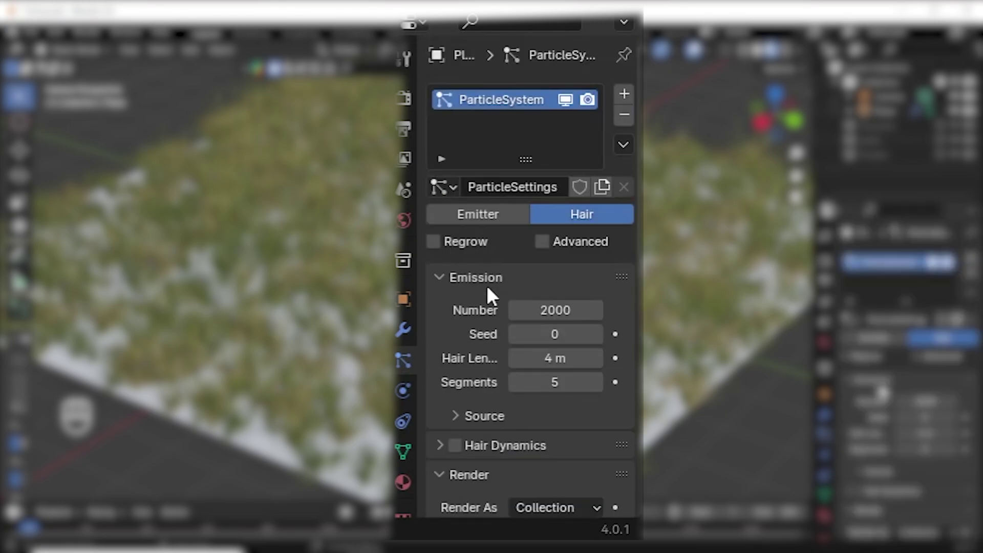
click(541, 241)
scroll(497, 263, down, 7)
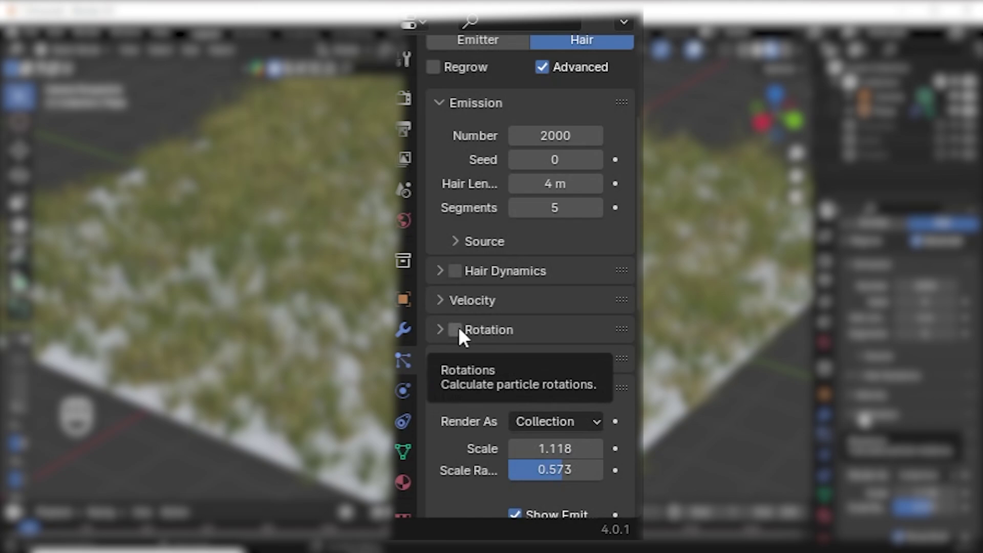
click(458, 330)
click(442, 329)
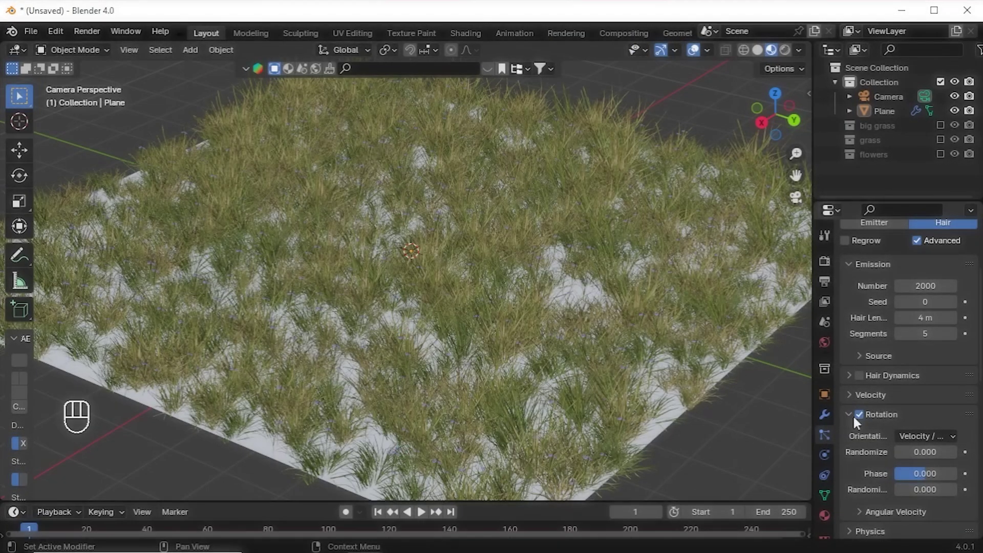
scroll(853, 414, down, 2)
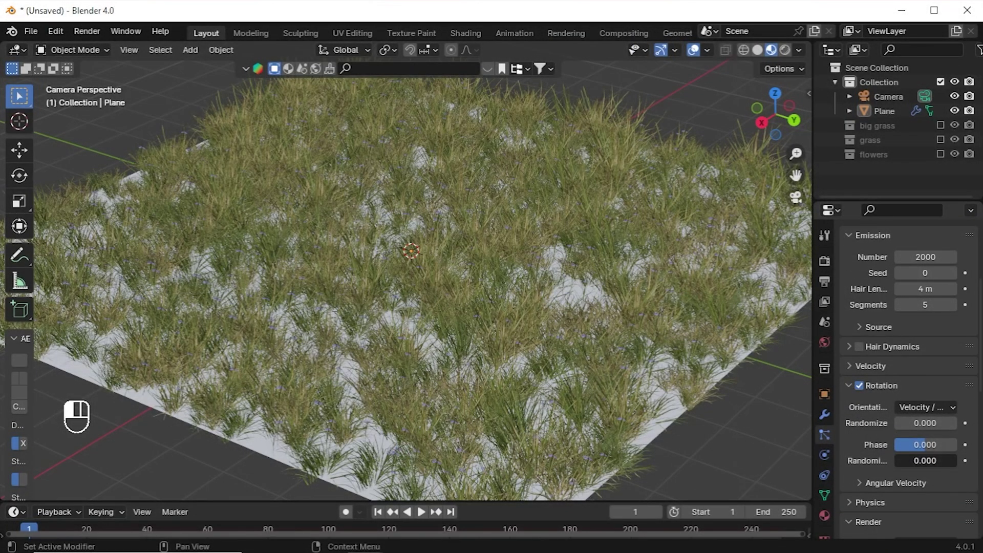
drag(916, 461, 946, 445)
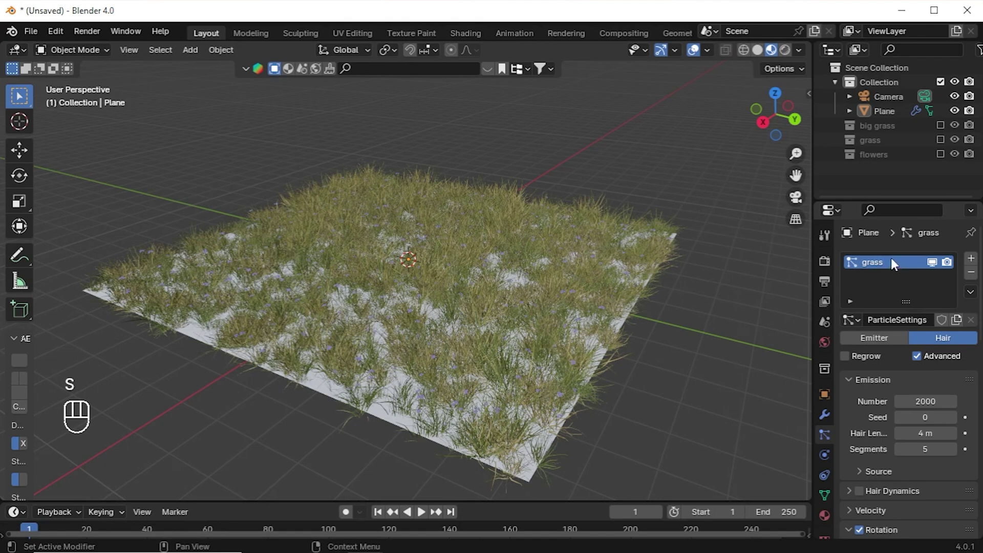
Name the particle settings grass and duplicate the grass particle system
click(891, 318)
key(Return)
click(969, 292)
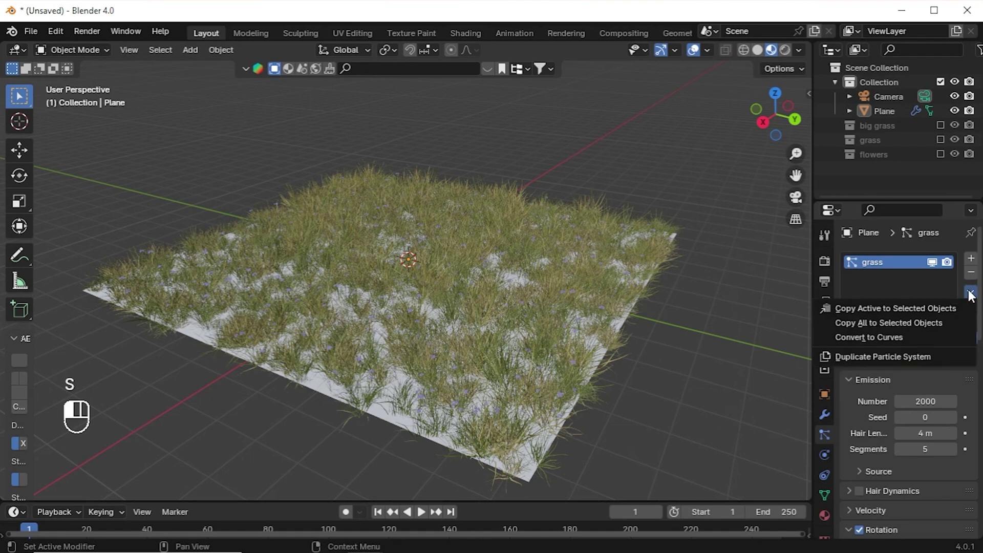
click(894, 355)
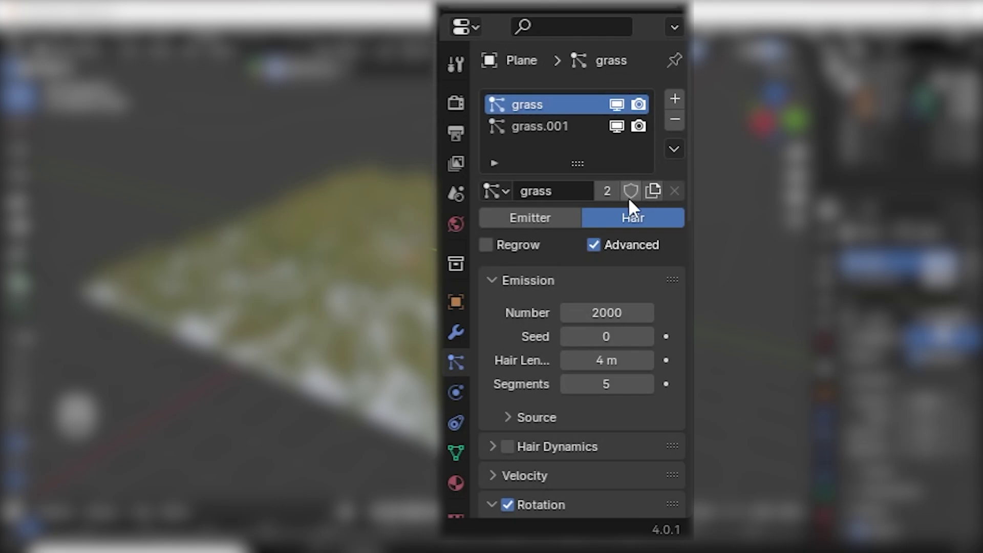
Give the grass system its own copy of the particle settings and rename the duplicated system flowers
click(654, 189)
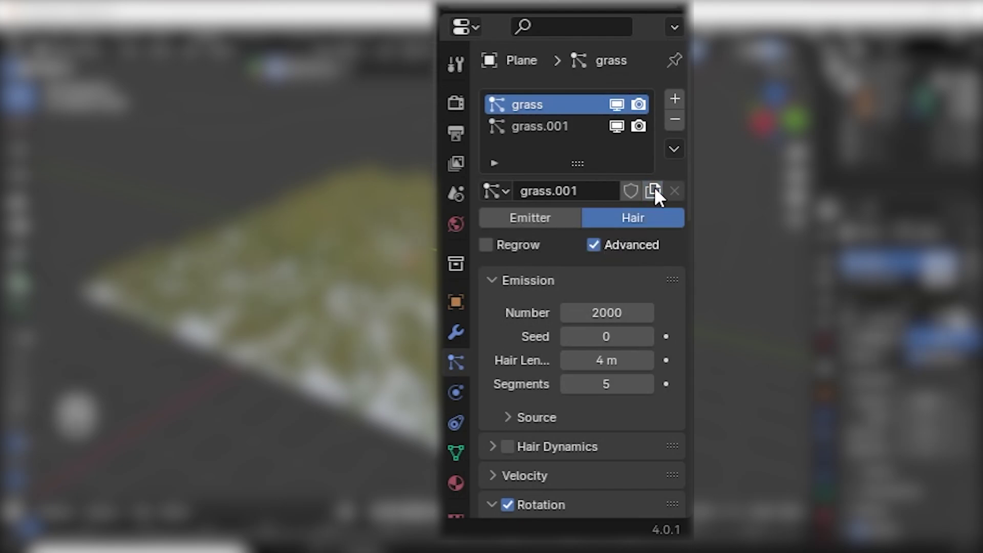
click(567, 130)
double_click(570, 125)
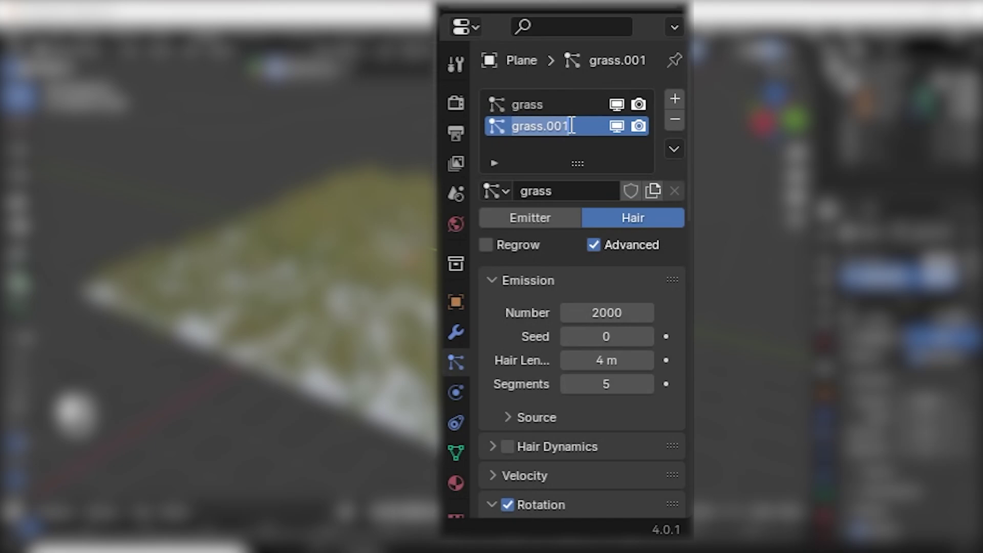
text(flowers)
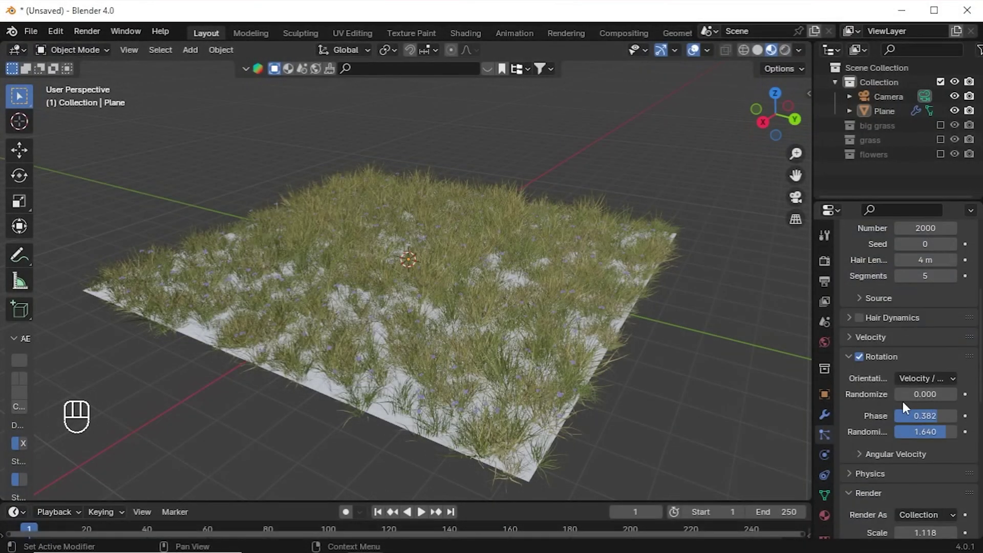
Replace the flowers system's instance collection with the flowers collection
scroll(899, 399, down, 6)
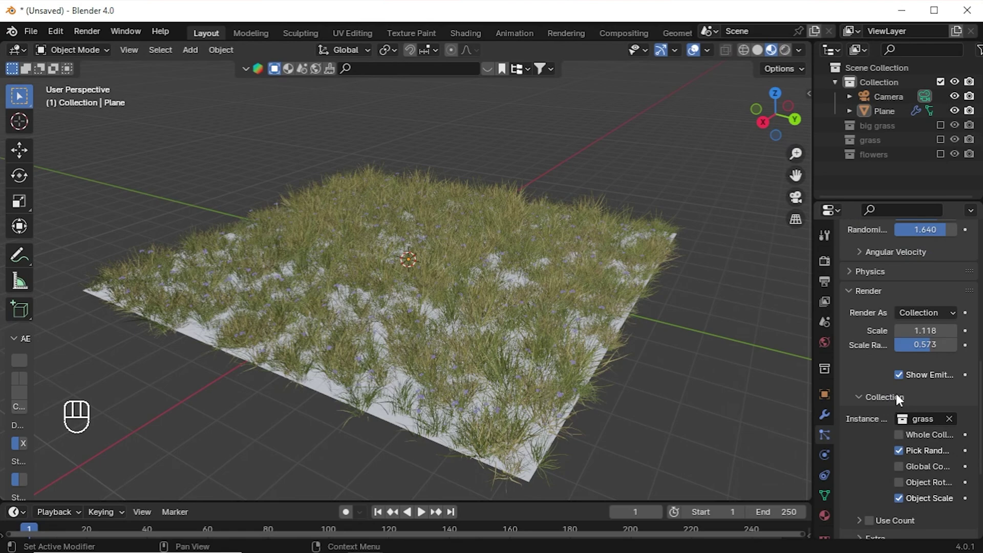
click(949, 419)
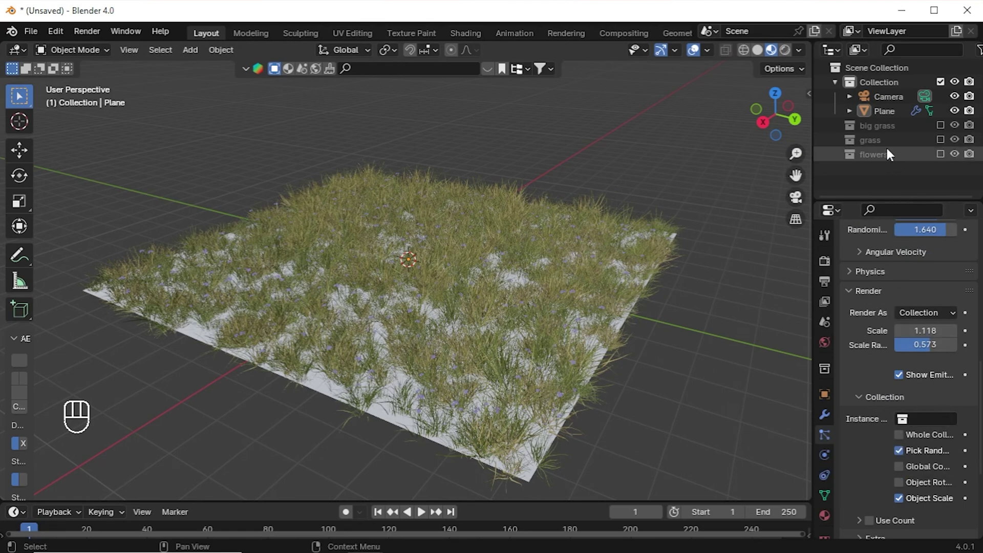
drag(871, 150, 916, 353)
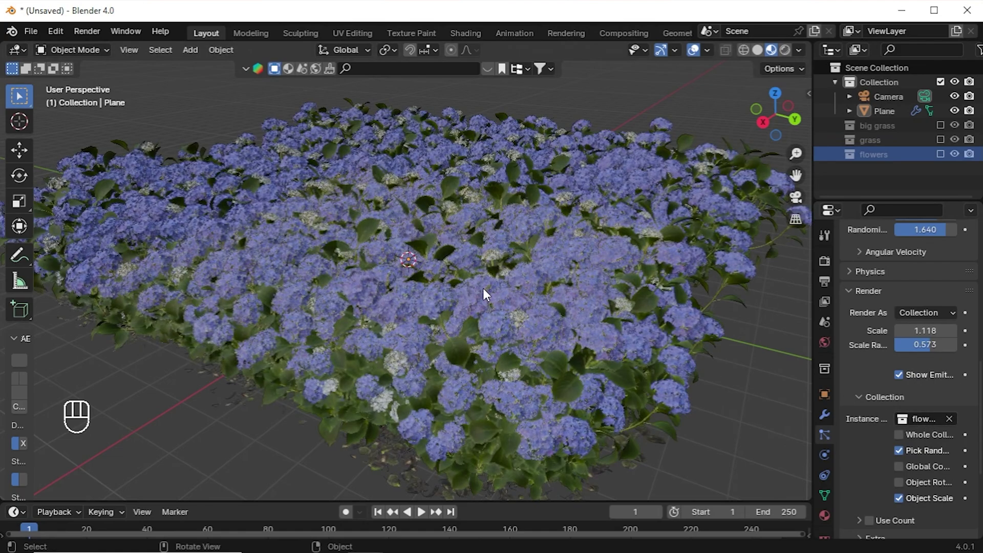
Set the flowers system's hair number to 100 and reduce its render scale to 0.421
middle_drag(493, 306, 463, 301)
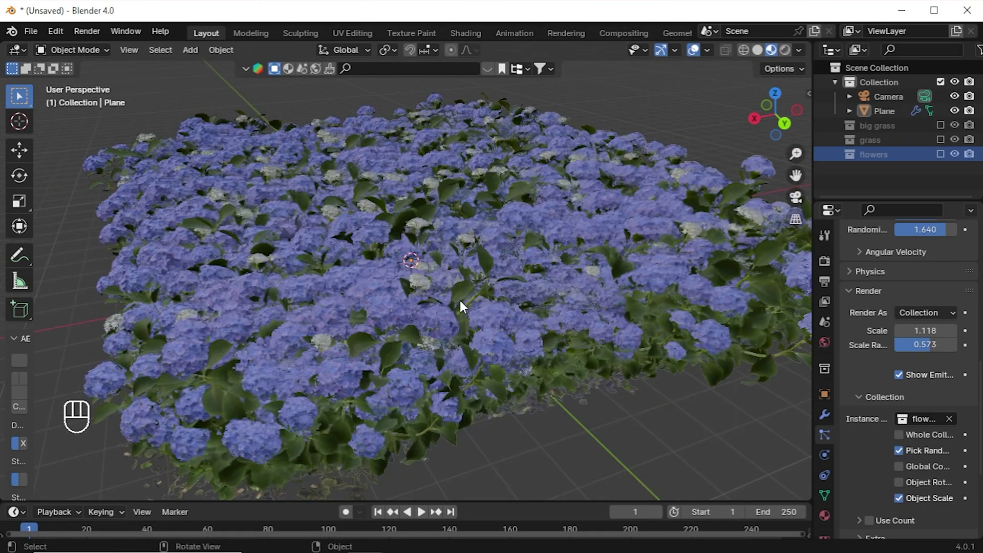
double_click(926, 401)
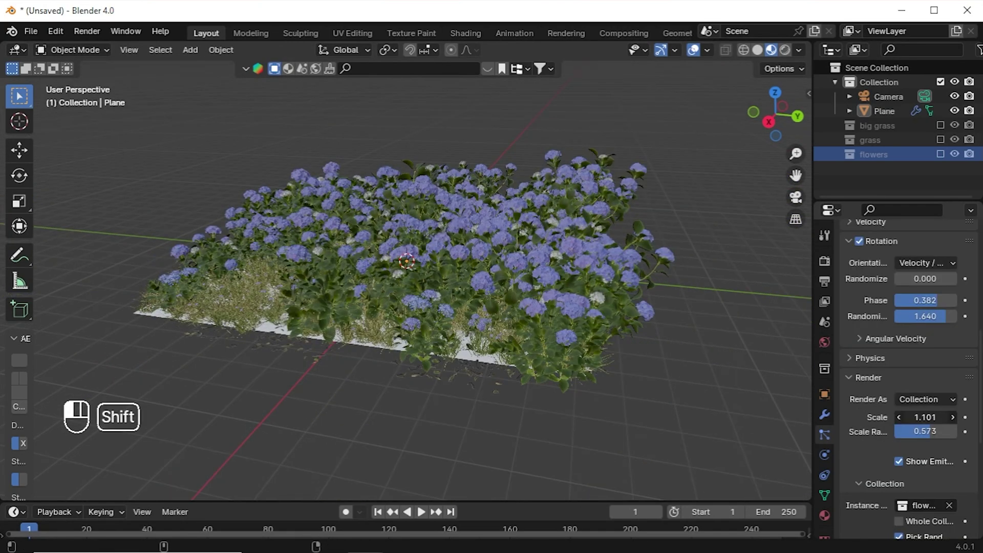
shift+drag(925, 417, 881, 417)
Duplicate the flowers particle system with independent settings and name the copy tall grass
click(970, 291)
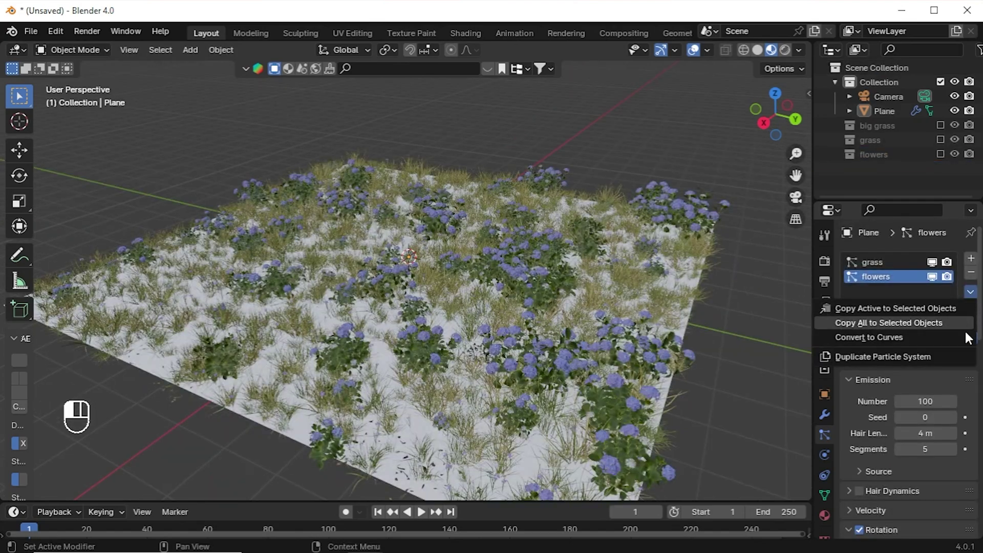
click(889, 356)
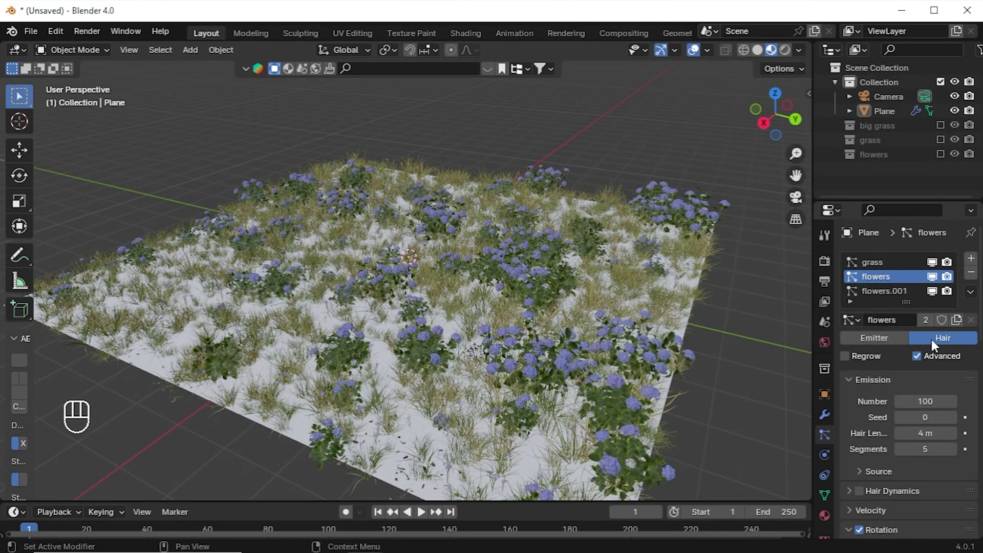
click(955, 320)
click(900, 290)
double_click(905, 289)
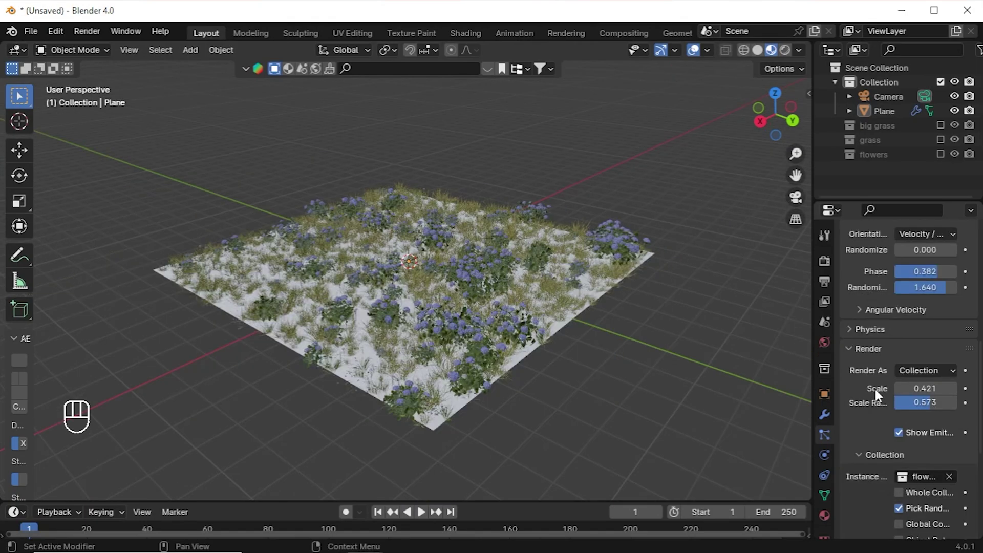
Replace the tall grass system's instance collection with the big grass collection
scroll(874, 389, down, 5)
click(949, 361)
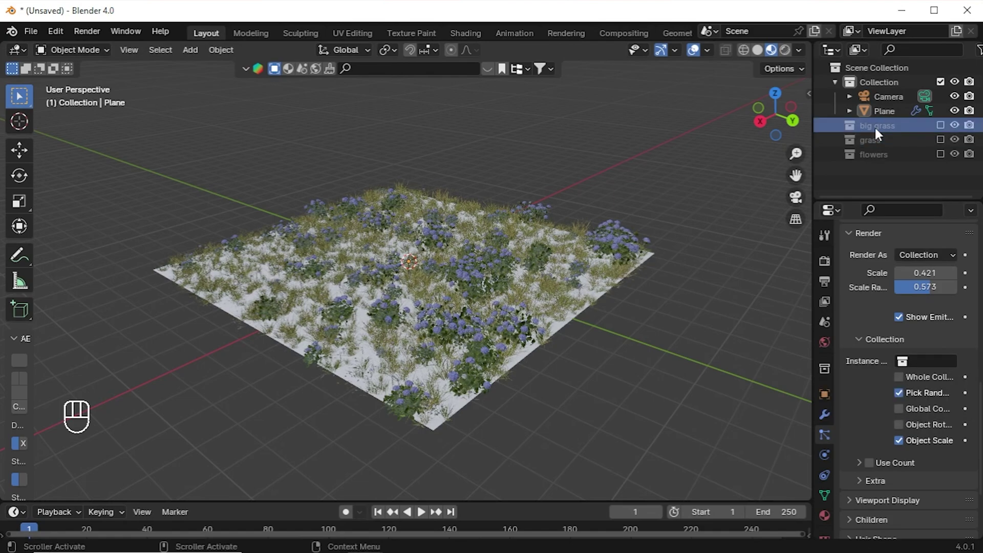
drag(880, 123, 925, 366)
Set the tall grass system's hair number to 1000 and its seed to 4
double_click(924, 374)
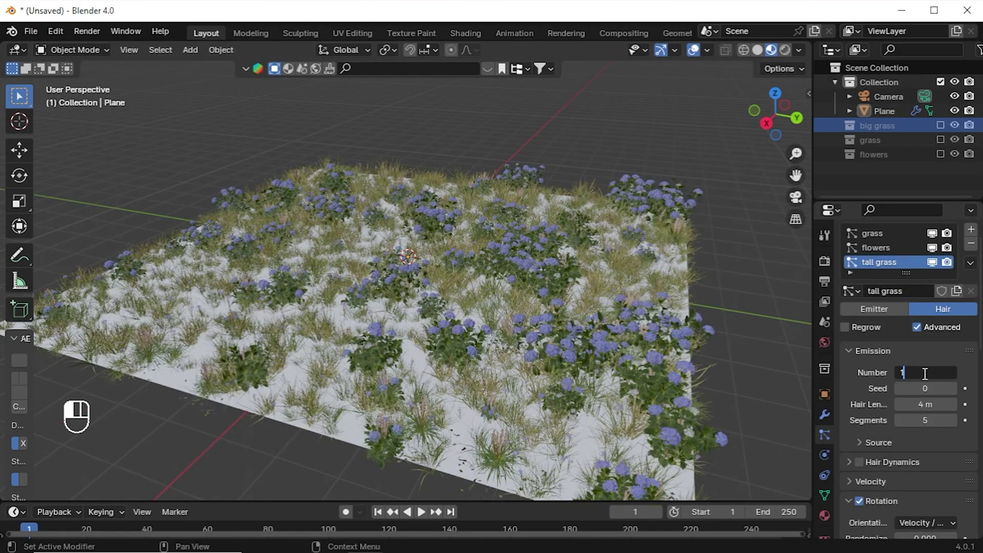
key(Return)
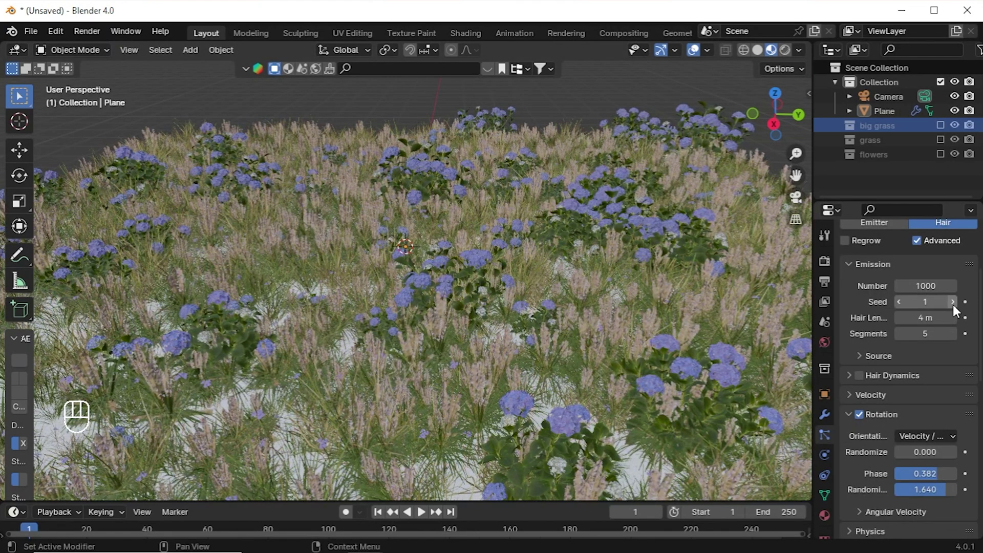
click(953, 305)
click(953, 305)
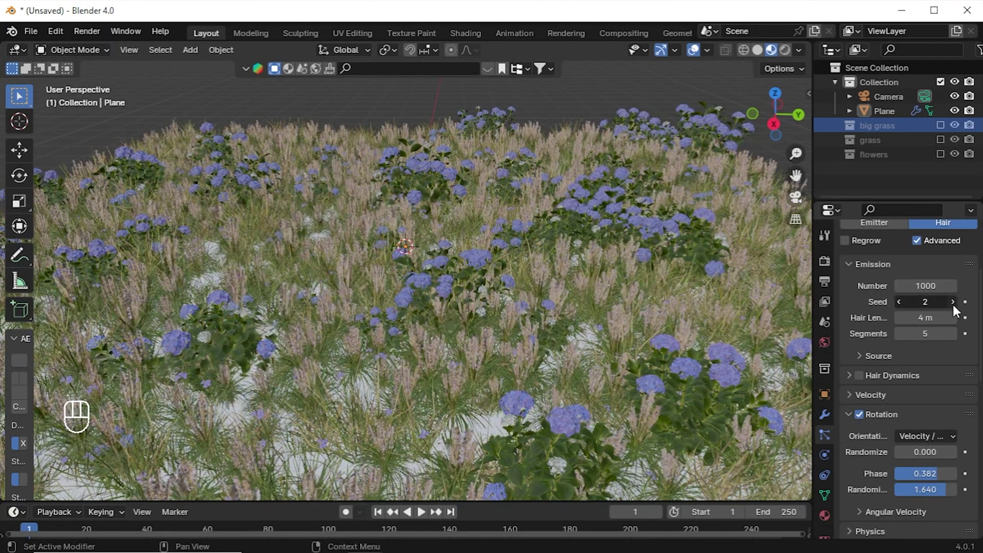
click(953, 302)
click(953, 302)
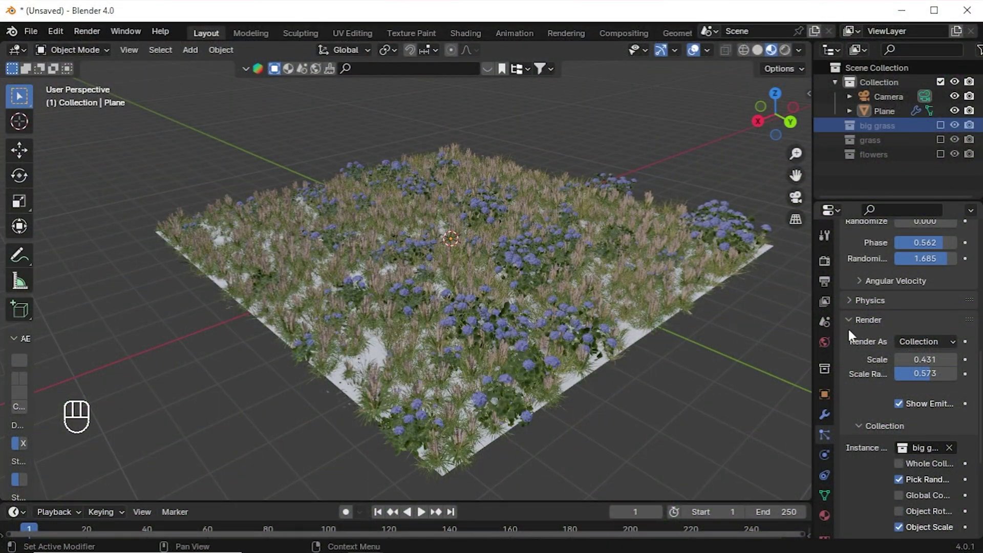
Inspect the plane's painted scatter weights from the top view and return to Object Mode
scroll(868, 330, up, 10)
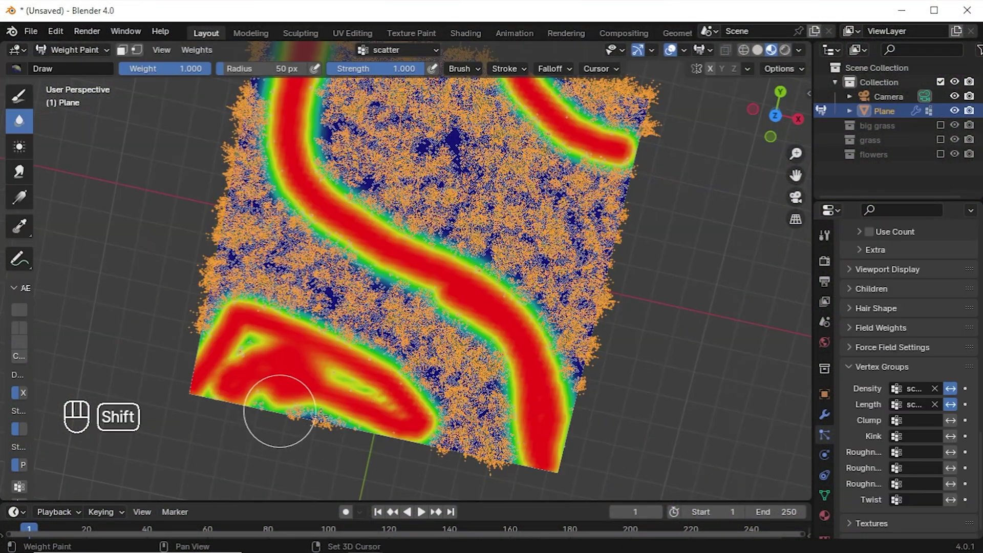
mouse_move(321, 415)
ctrl+mouse_down()
mouse_move(287, 379)
mouse_move(230, 358)
mouse_move(389, 410)
mouse_move(372, 375)
ctrl+mouse_up()
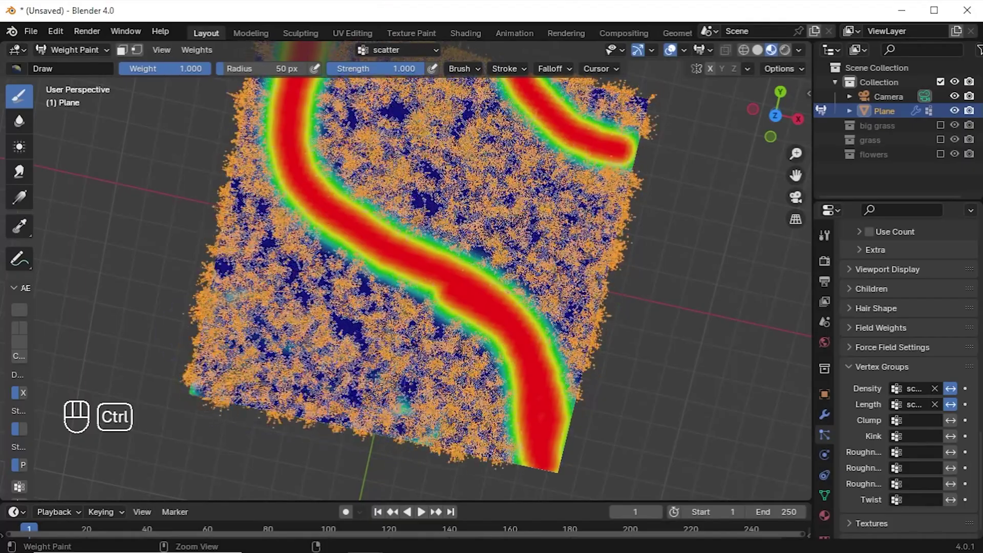
key(KP_7)
drag(796, 175, 831, 289)
mouse_move(594, 225)
ctrl+mouse_down()
mouse_move(537, 202)
mouse_move(640, 231)
ctrl+mouse_up()
drag(795, 175, 782, 102)
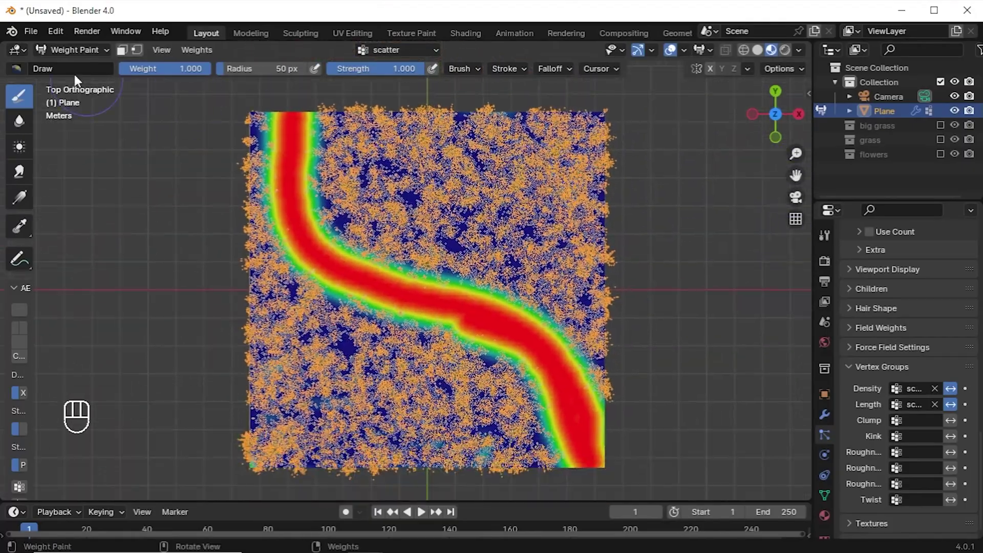
click(72, 49)
click(71, 67)
Deselect the plane and show the flowers and tall grass systems in the viewport
middle_drag(472, 279, 443, 232)
click(625, 389)
middle_drag(554, 366, 543, 342)
scroll(919, 262, up, 15)
drag(931, 276, 930, 294)
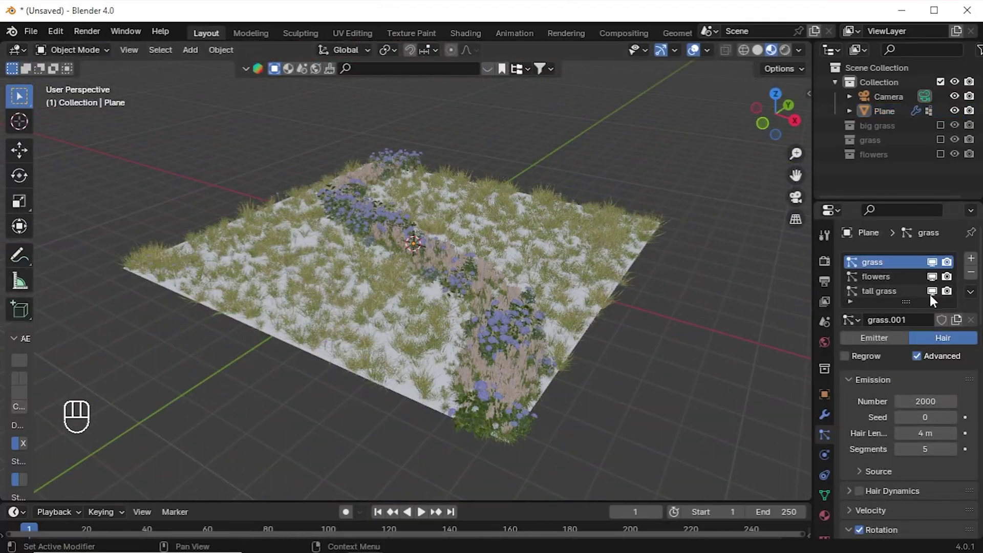
Toggle the inversion of the density vertex group on the grass particle system
scroll(911, 387, down, 10)
click(950, 388)
scroll(927, 303, up, 10)
scroll(880, 291, down, 10)
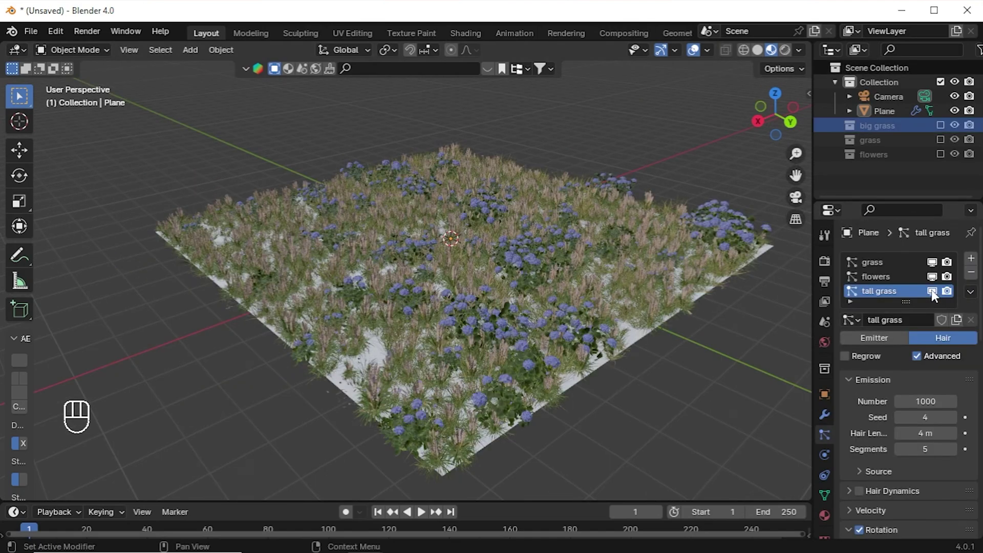
Turn off the viewport display of the grass, flowers and tall grass particle systems
drag(932, 292, 931, 265)
middle_drag(482, 342, 465, 299)
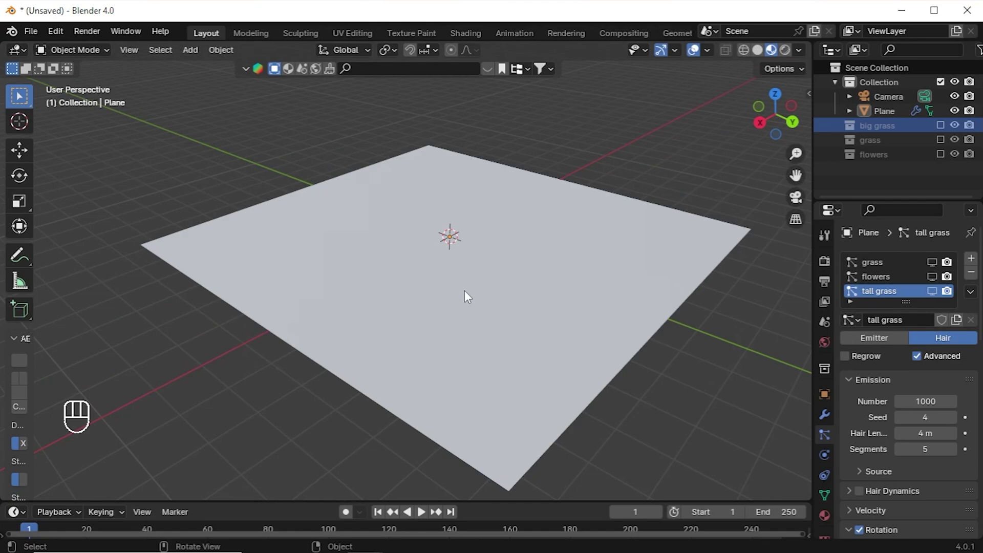
Put the plane in Weight Paint mode and try a brush stroke on it from the top view
scroll(464, 299, down, 3)
click(330, 279)
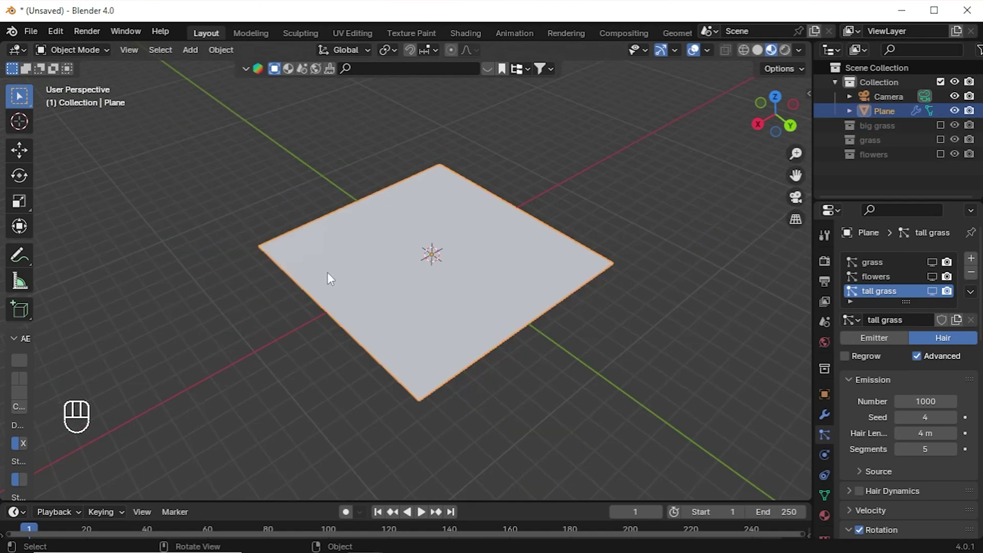
click(86, 49)
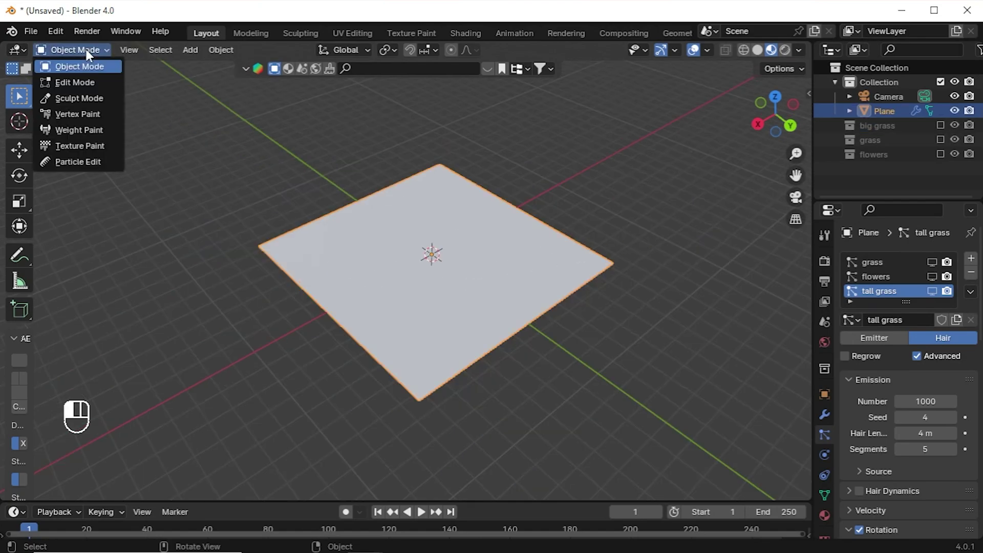
click(85, 130)
key(KP_7)
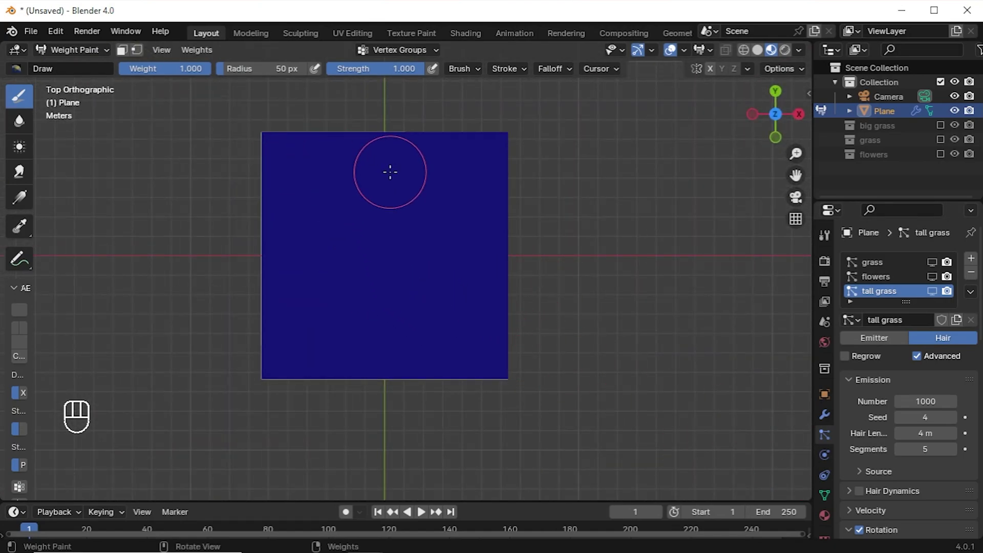
scroll(412, 187, up, 1)
drag(796, 176, 855, 209)
middle_drag(369, 187, 417, 245)
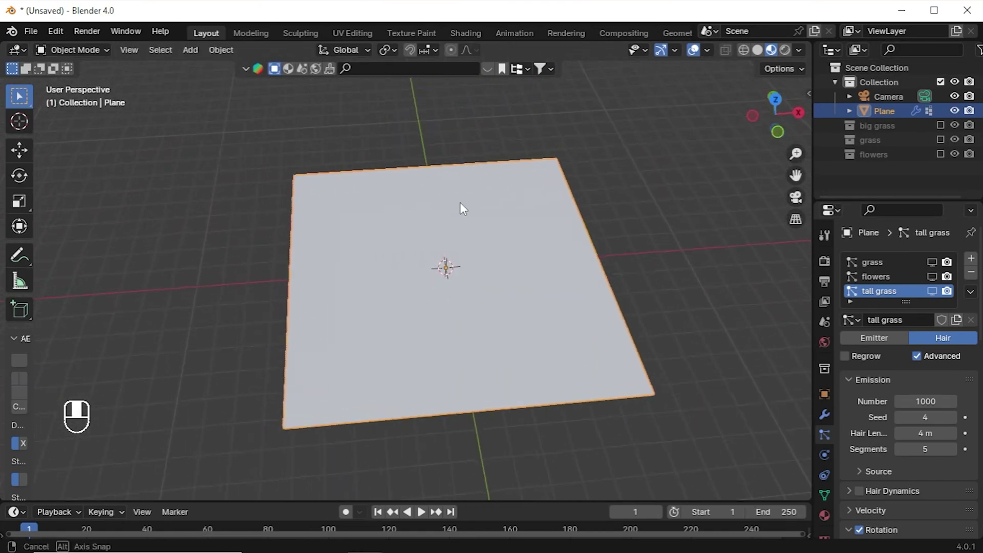
Subdivide the plane's mesh in Edit Mode, repeat the subdivision five times and return to Object Mode
key(Tab)
right_click(417, 246)
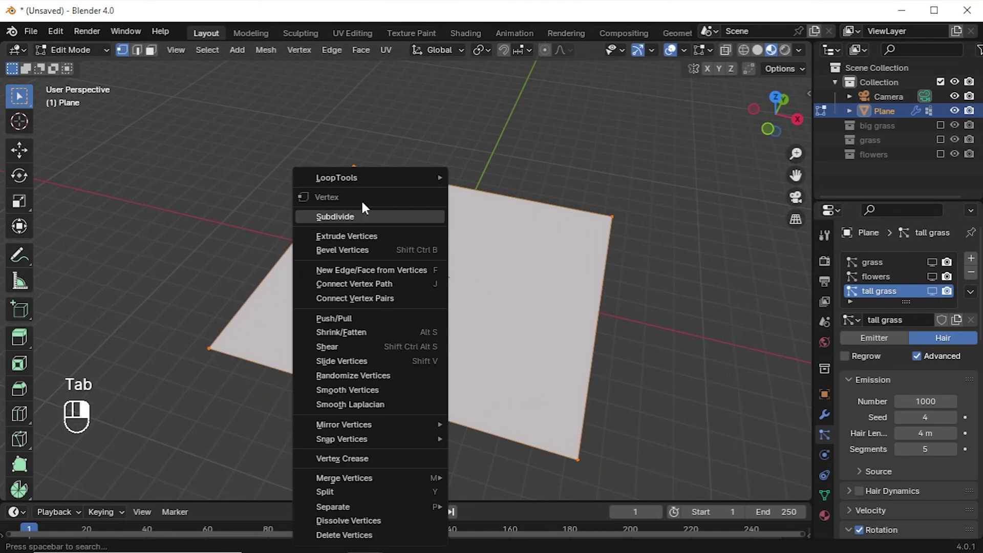
click(361, 214)
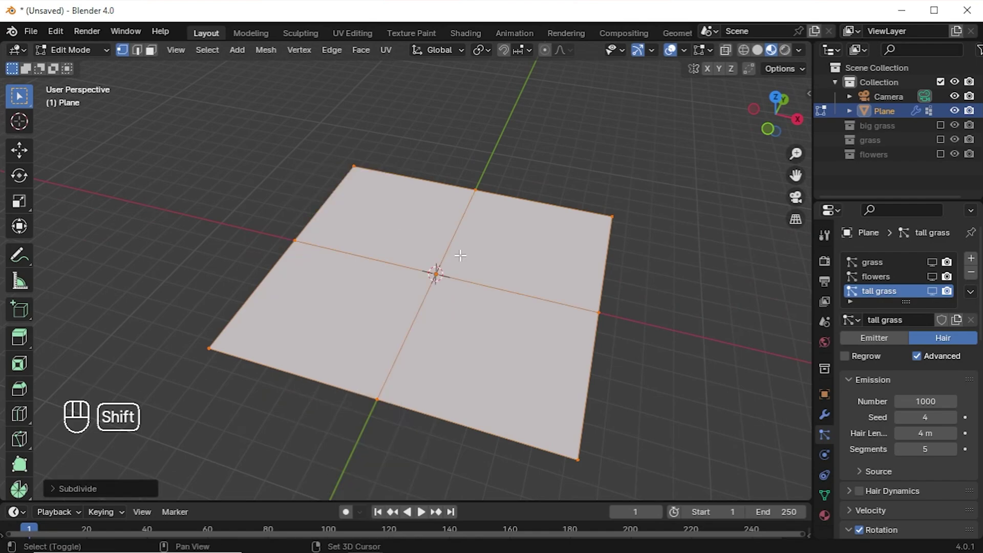
key(shift+r)
key(shift+r)
key(shift+r)
key(Tab)
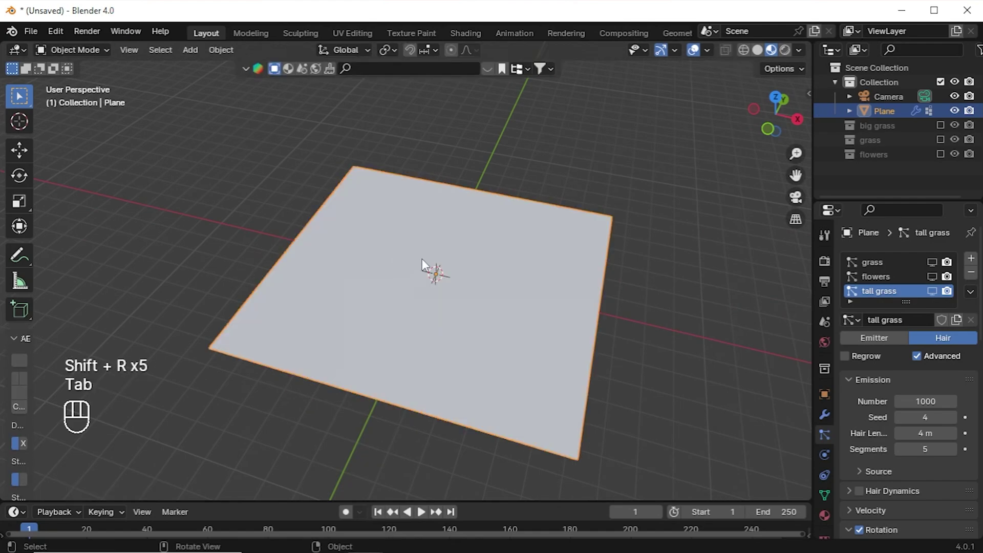
Switch the subdivided plane to Weight Paint mode in top view, paint a test stroke and undo it
click(94, 51)
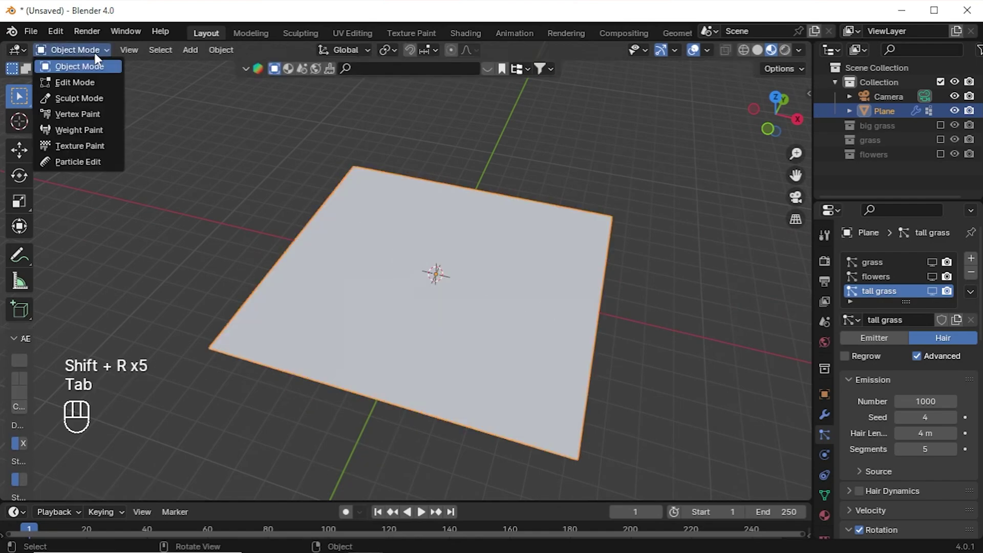
click(94, 129)
key(KP_7)
drag(358, 151, 382, 229)
key(ctrl+z)
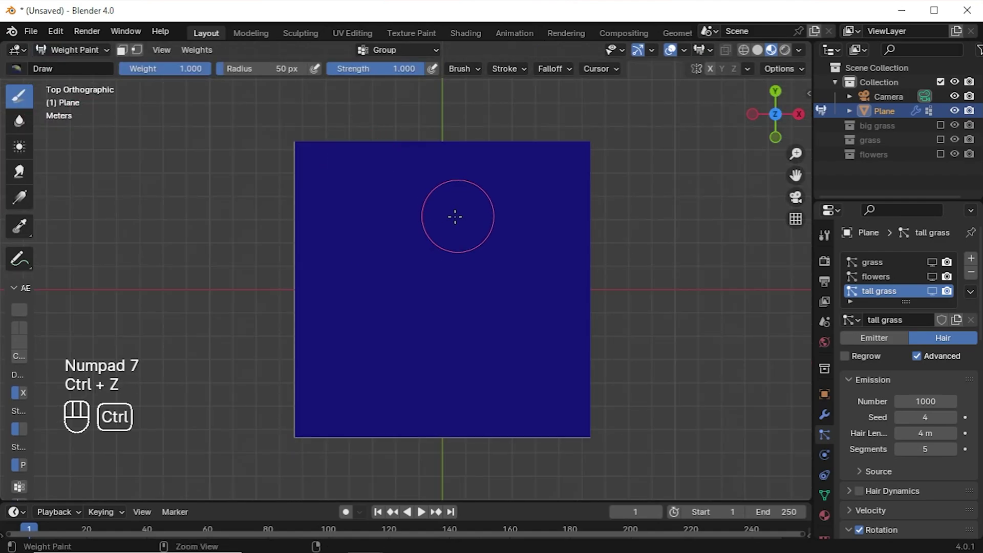
Paint a winding full-weight path across the plane from its upper-left edge to its lower-right corner
drag(339, 148, 583, 432)
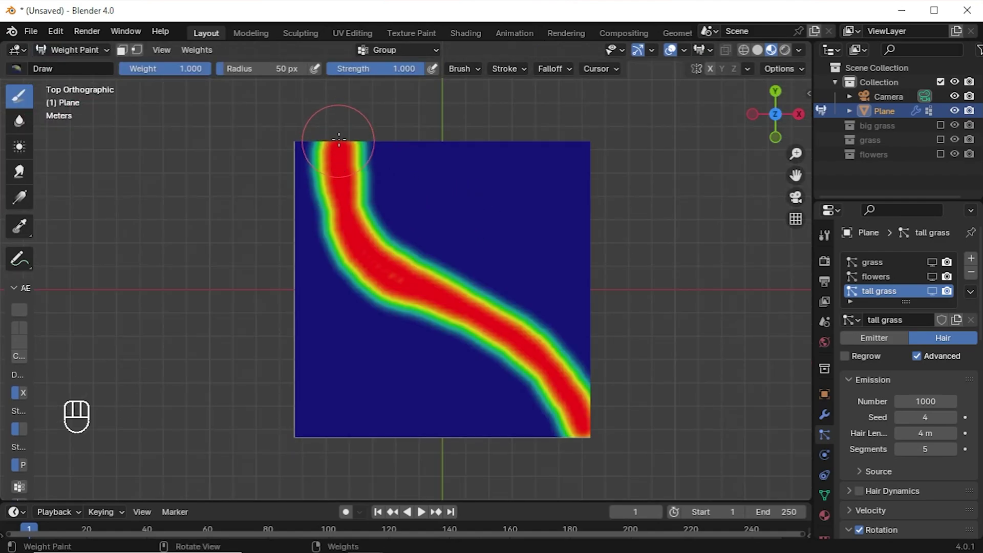
right_click(412, 209)
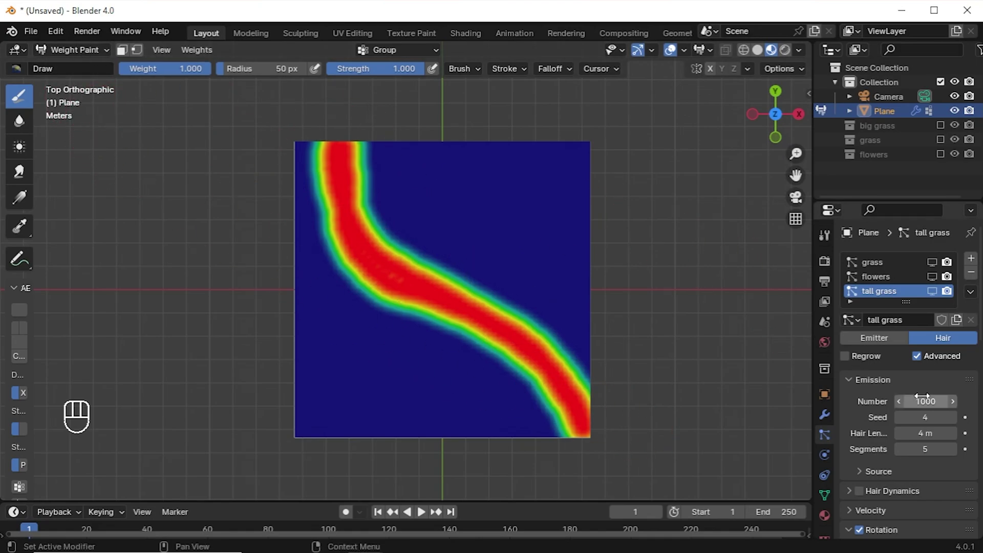
Rename the plane's painted vertex group as "scatter" and return to Object Mode
click(825, 495)
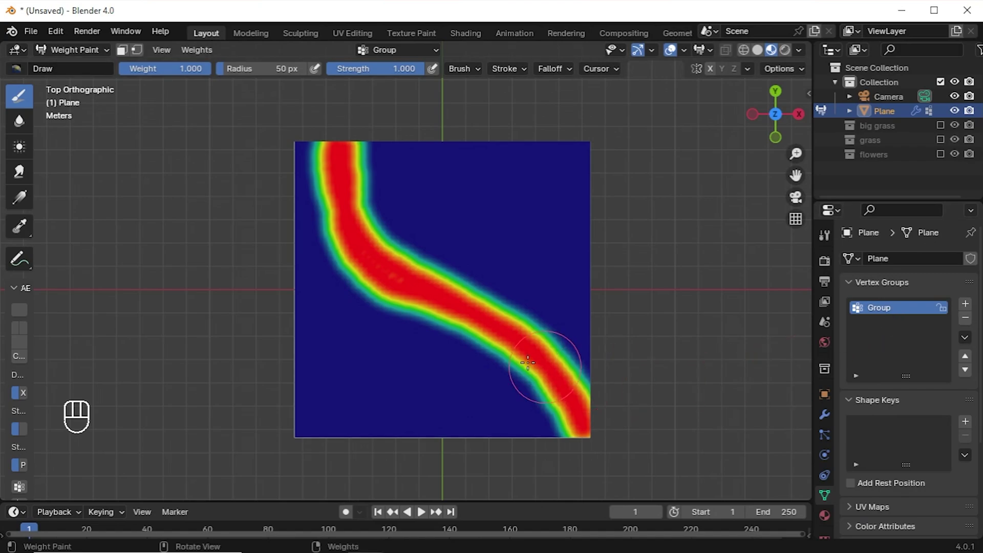
key(ctrl+z)
key(ctrl+z)
middle_drag(449, 326, 458, 315)
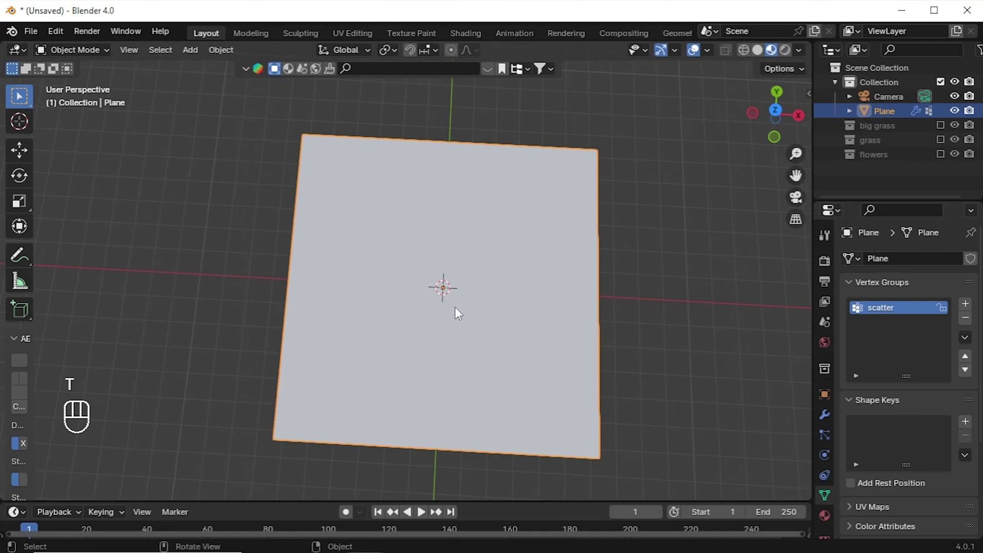
middle_drag(452, 307, 463, 300)
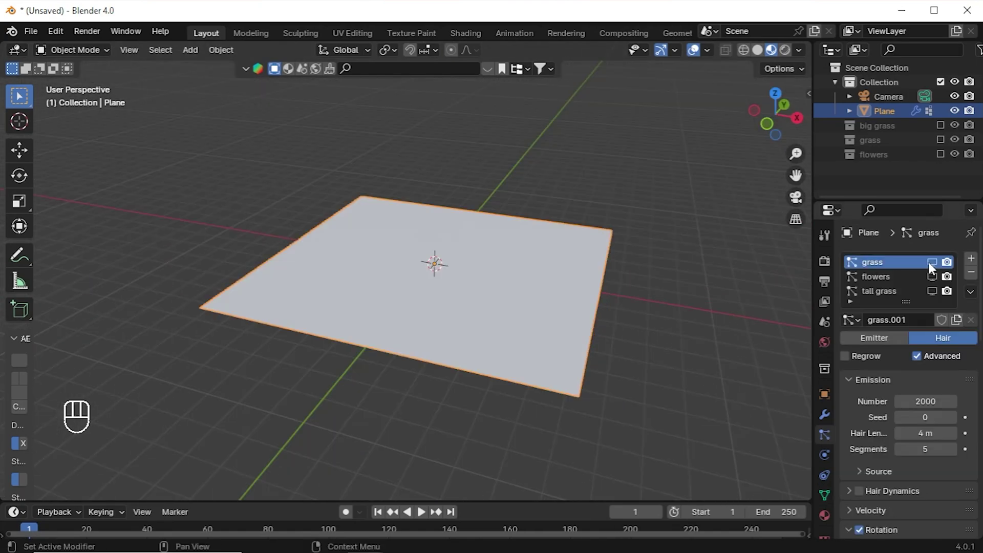
Turn on the viewport display of the grass particle system and deselect the plane
click(930, 262)
middle_drag(603, 335, 604, 332)
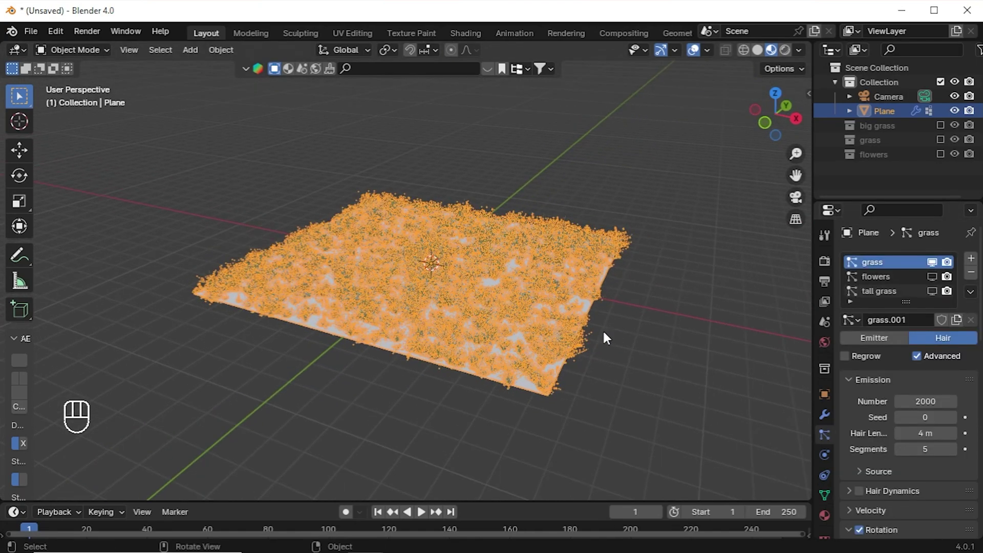
click(669, 337)
Assign the scatter vertex group to the grass system's Density and Length
scroll(871, 470, down, 10)
click(866, 487)
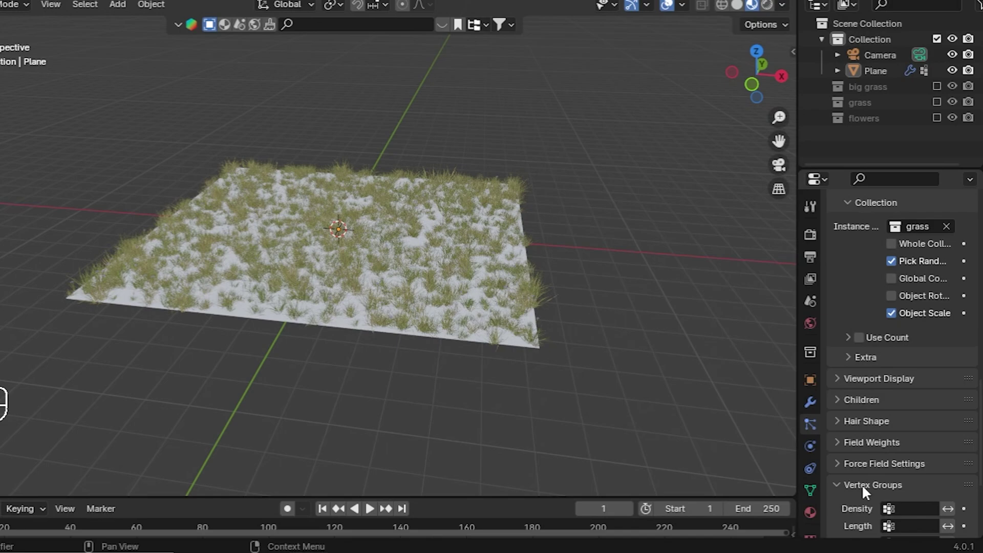
click(893, 409)
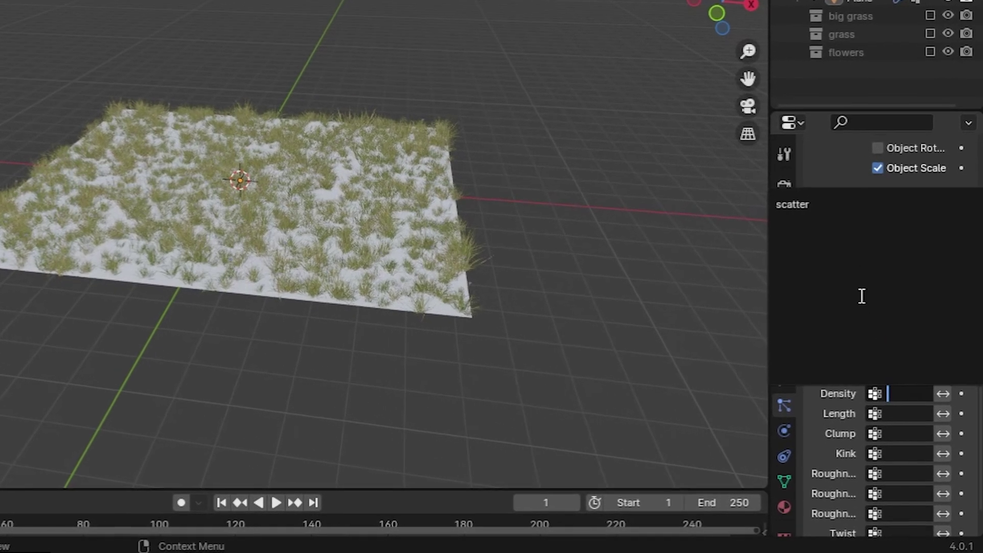
click(801, 193)
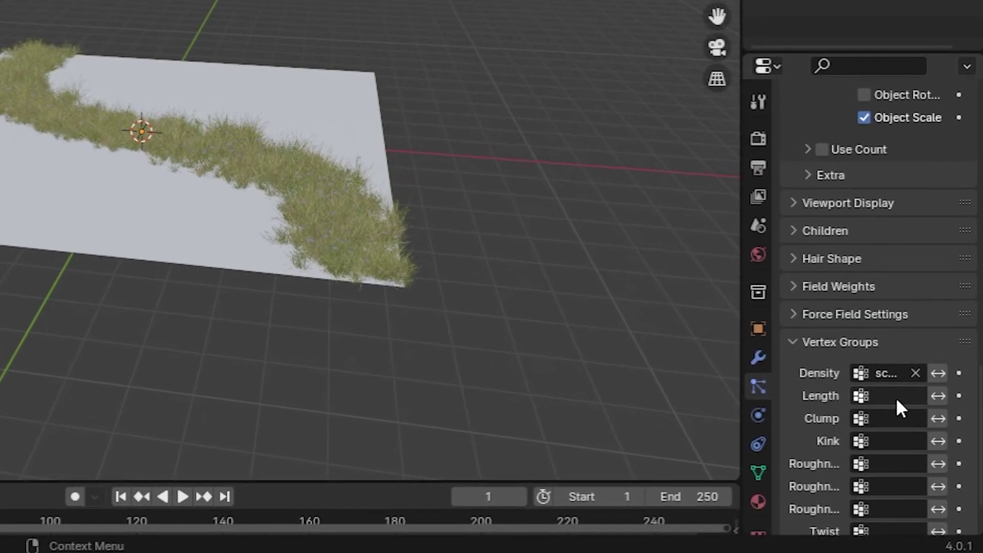
click(761, 170)
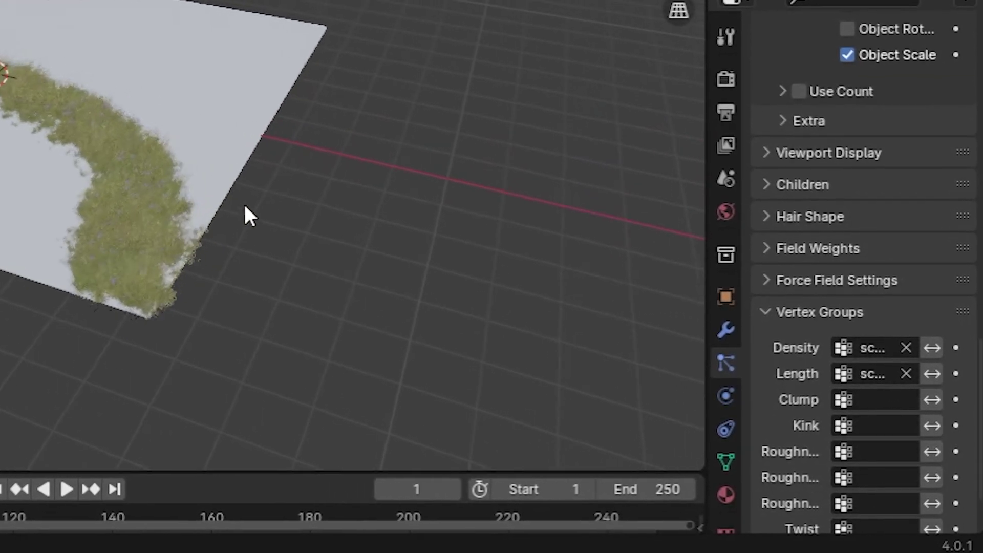
Turn on the viewport display of the flowers and tall grass particle systems
middle_drag(245, 206, 225, 283)
scroll(224, 283, up, 7)
middle_drag(21, 307, 128, 160)
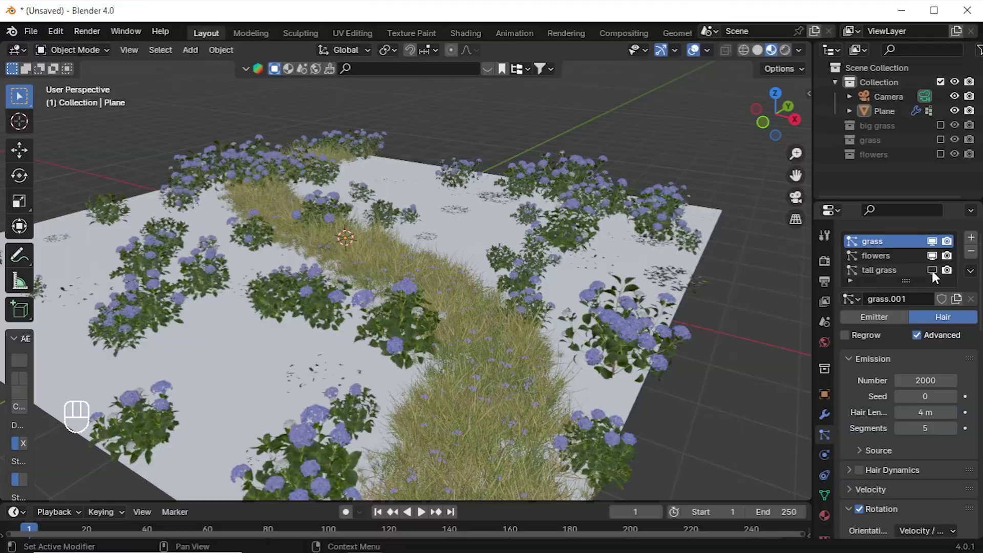
click(908, 256)
Assign the scatter vertex group to the flowers system's Density and Length
scroll(904, 327, down, 15)
click(907, 373)
click(908, 391)
click(913, 390)
click(835, 244)
Select the tall grass system and assign the scatter vertex group to its Density and Length
scroll(873, 303, up, 15)
click(880, 293)
scroll(882, 300, down, 15)
click(913, 385)
click(831, 410)
click(901, 404)
click(833, 252)
middle_drag(589, 363, 463, 328)
scroll(405, 332, down, 6)
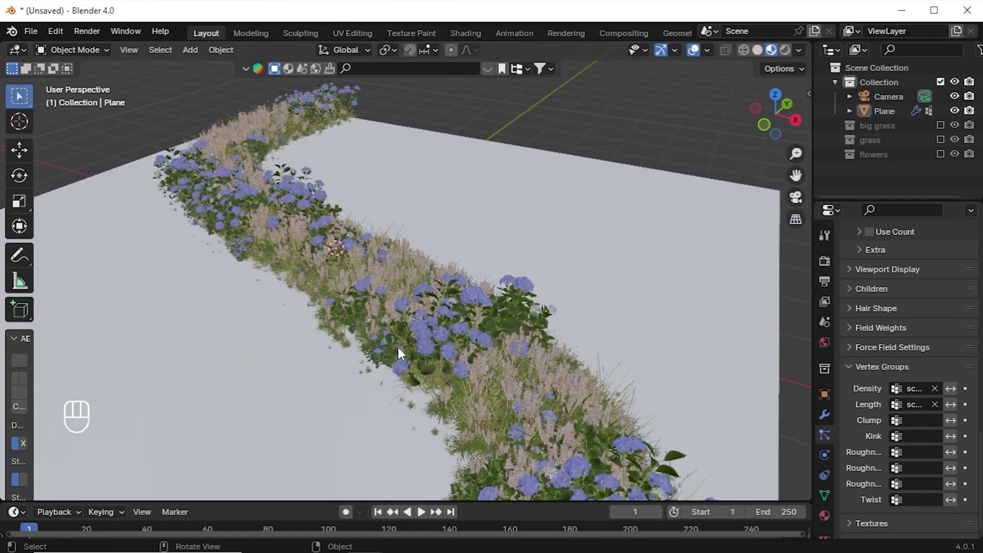
In Weight Paint mode from the top view, paint extra full-weight strokes across the plane's upper-right and lower-left corners
key(KP_7)
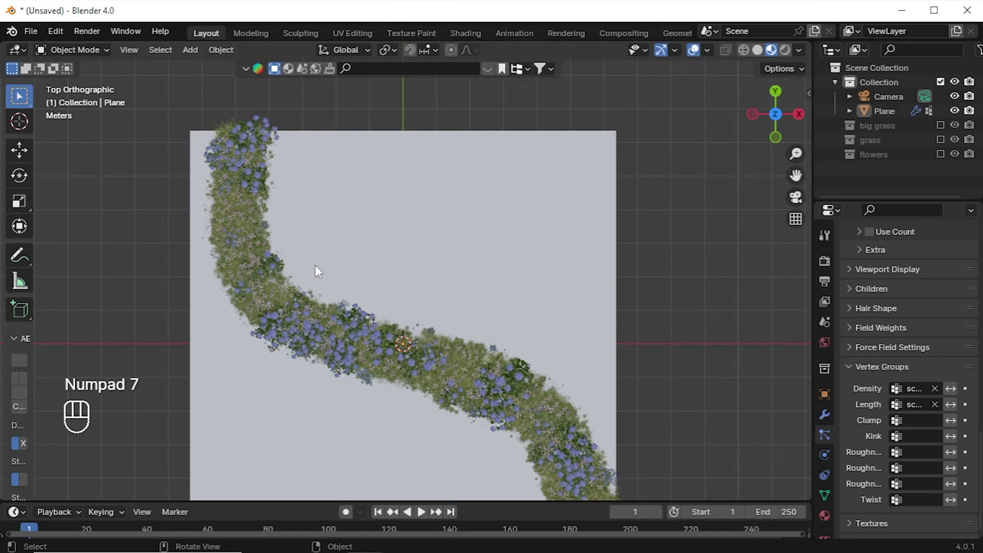
click(350, 210)
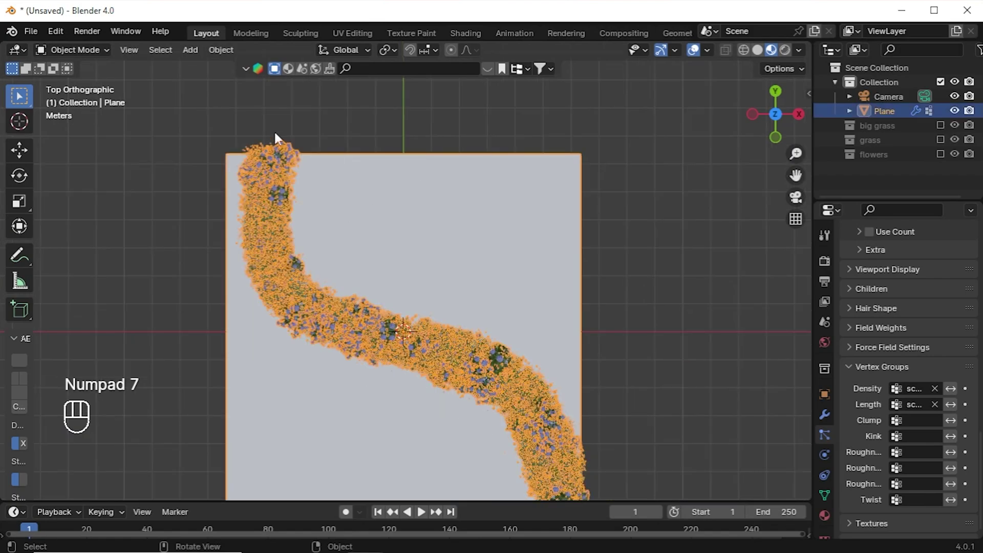
click(56, 50)
click(81, 130)
drag(444, 154, 568, 202)
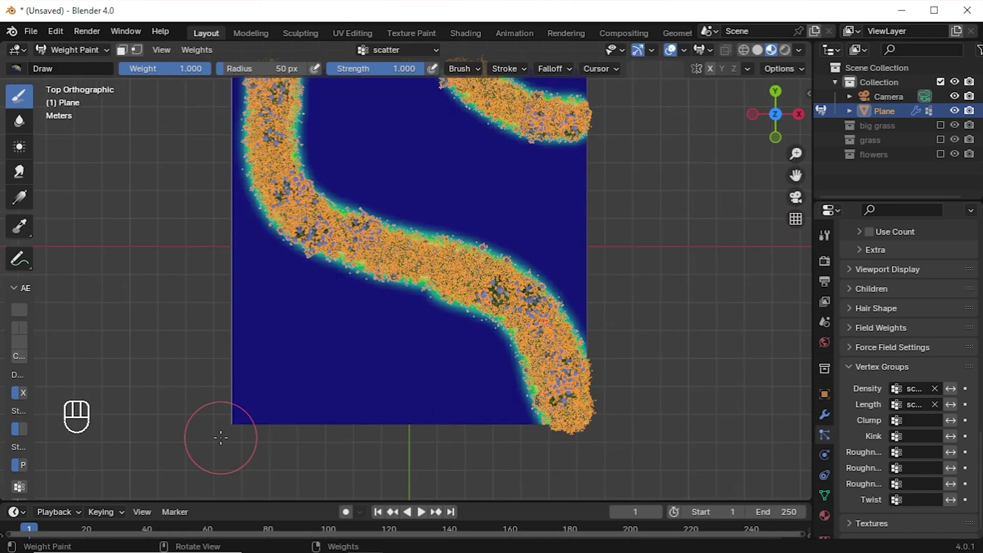
mouse_move(223, 436)
mouse_down()
mouse_move(278, 340)
mouse_move(390, 366)
mouse_up()
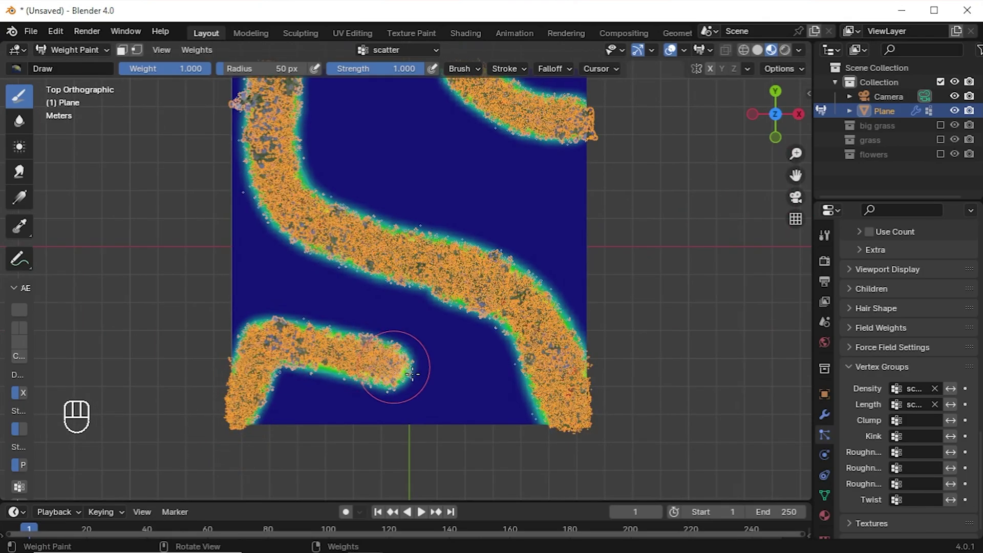
middle_drag(390, 367, 256, 351)
mouse_move(304, 370)
ctrl+mouse_down()
mouse_move(245, 356)
mouse_move(193, 390)
mouse_move(202, 342)
mouse_move(246, 339)
mouse_move(291, 358)
mouse_move(363, 417)
mouse_move(190, 330)
ctrl+mouse_up()
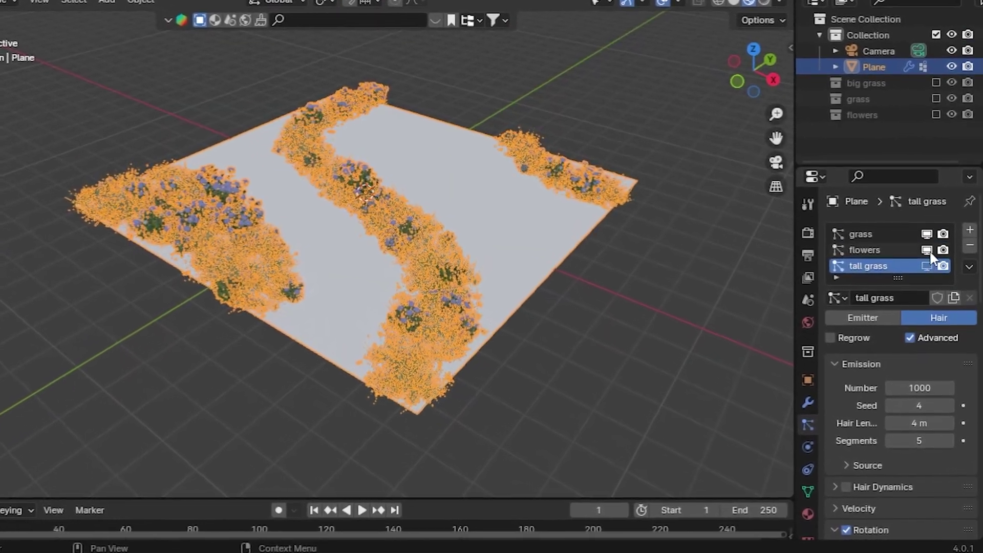
Show only the grass system in the viewport and negate its Density and Length vertex groups
click(870, 192)
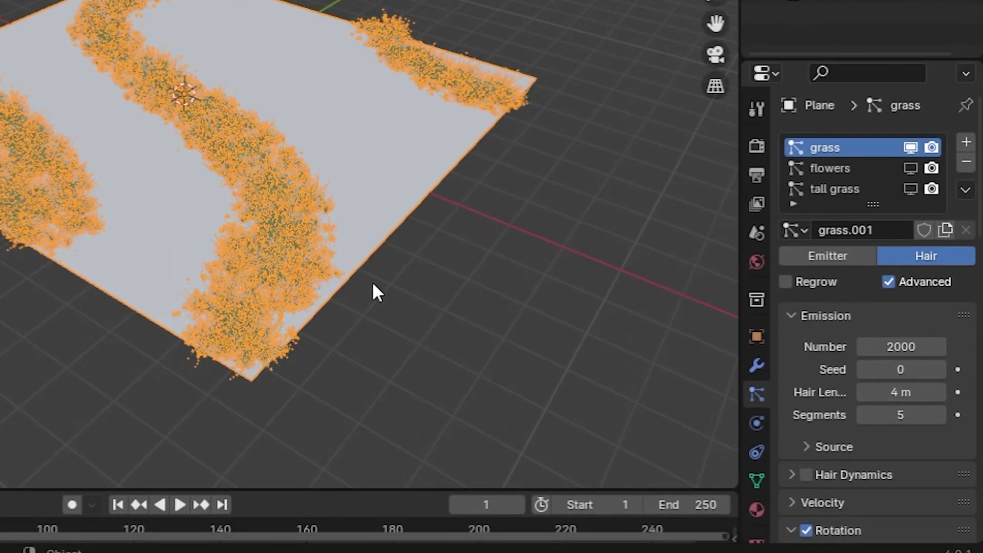
scroll(818, 300, down, 15)
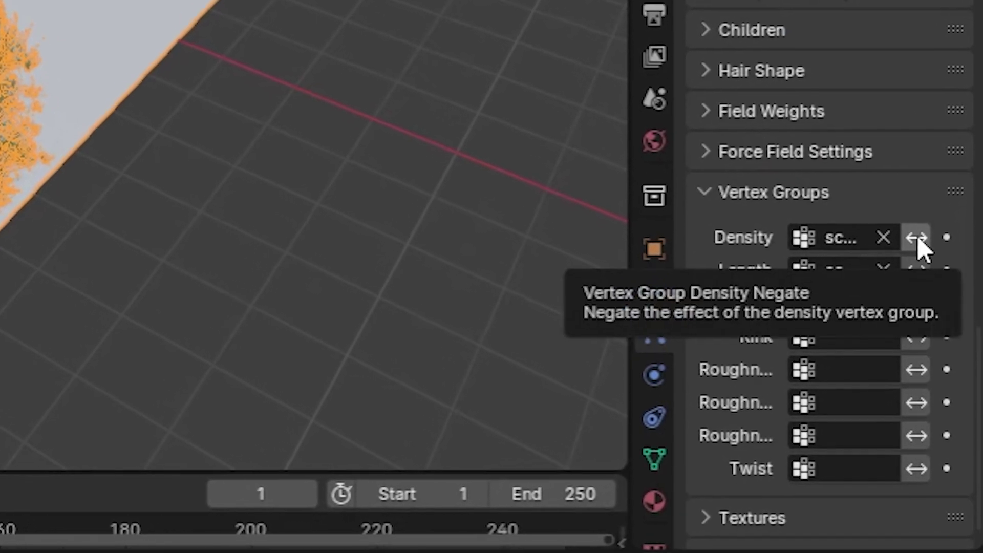
click(921, 261)
click(916, 248)
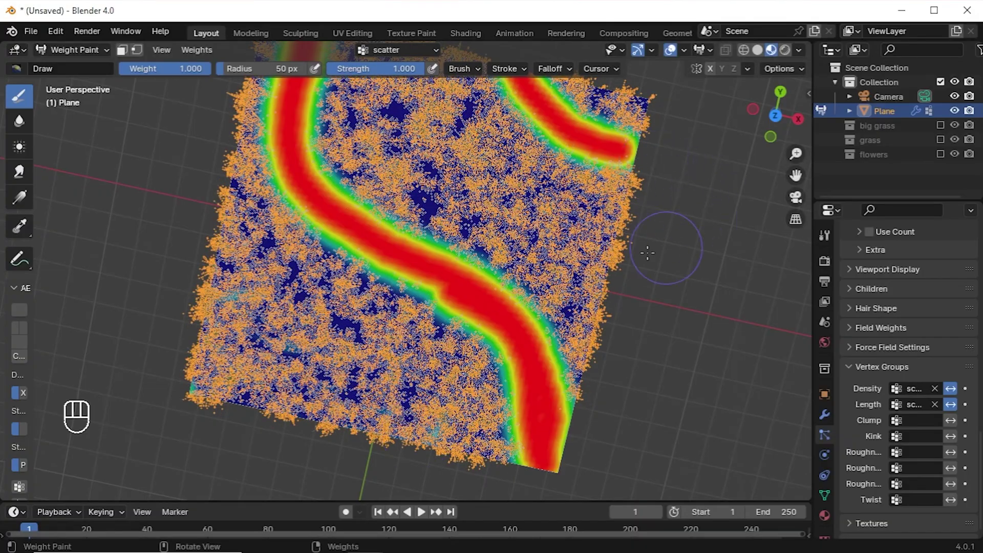
Turn the viewport display of the flowers and tall grass systems back on
key(KP_7)
drag(795, 175, 824, 287)
mouse_move(589, 230)
ctrl+mouse_down()
mouse_move(568, 231)
mouse_move(640, 237)
mouse_move(573, 249)
ctrl+mouse_up()
drag(795, 175, 786, 117)
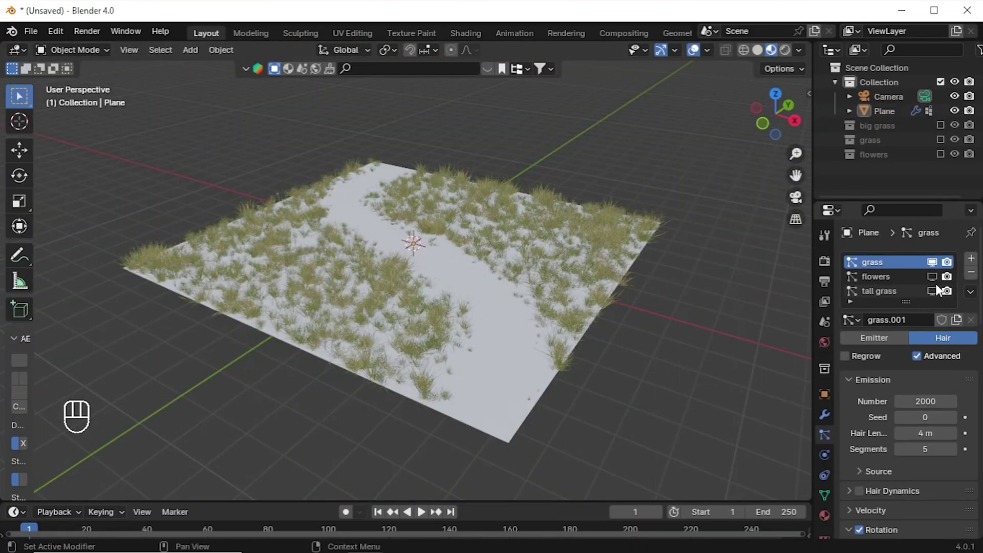
click(931, 277)
click(932, 290)
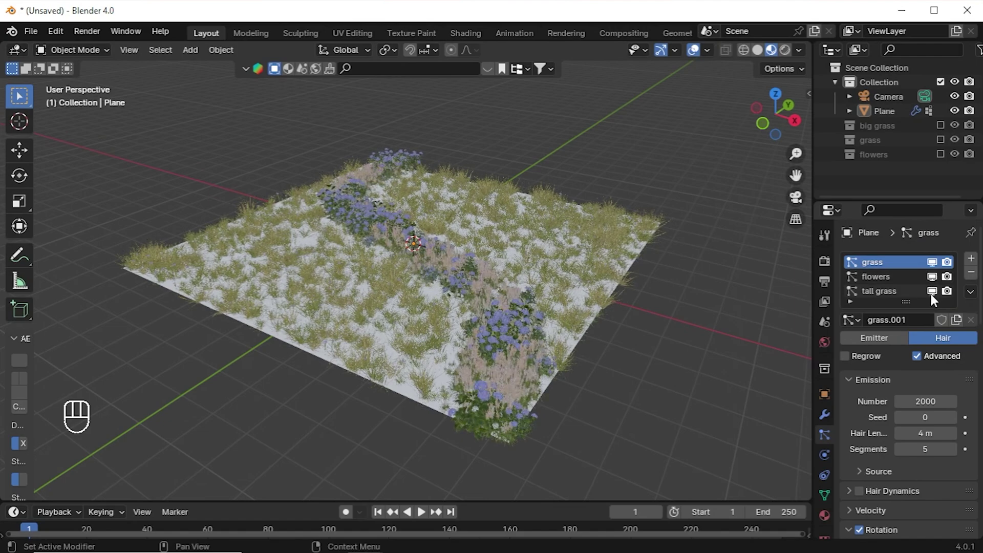
Select the flowers particle system and negate its Density and Length vertex groups
click(886, 277)
scroll(864, 379, down, 15)
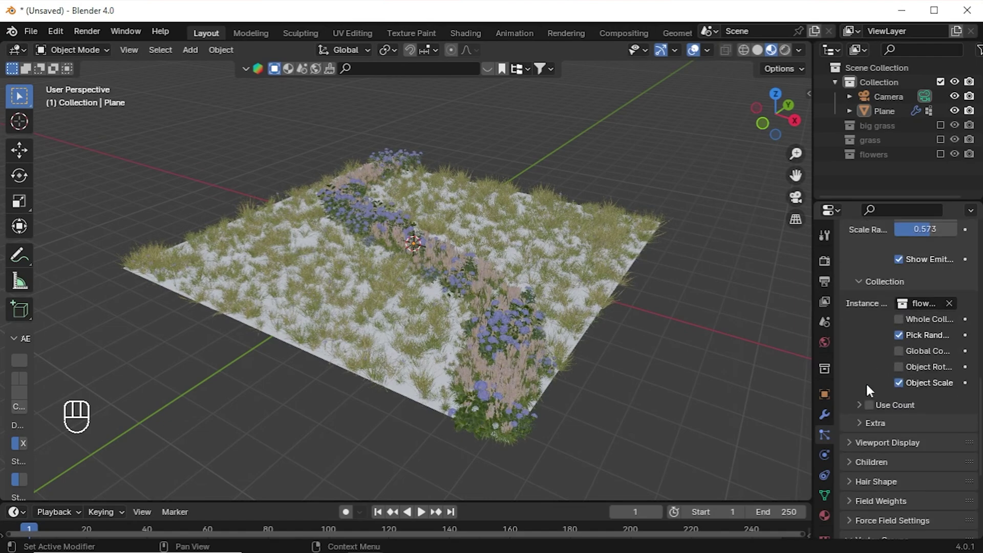
scroll(867, 385, down, 8)
click(949, 389)
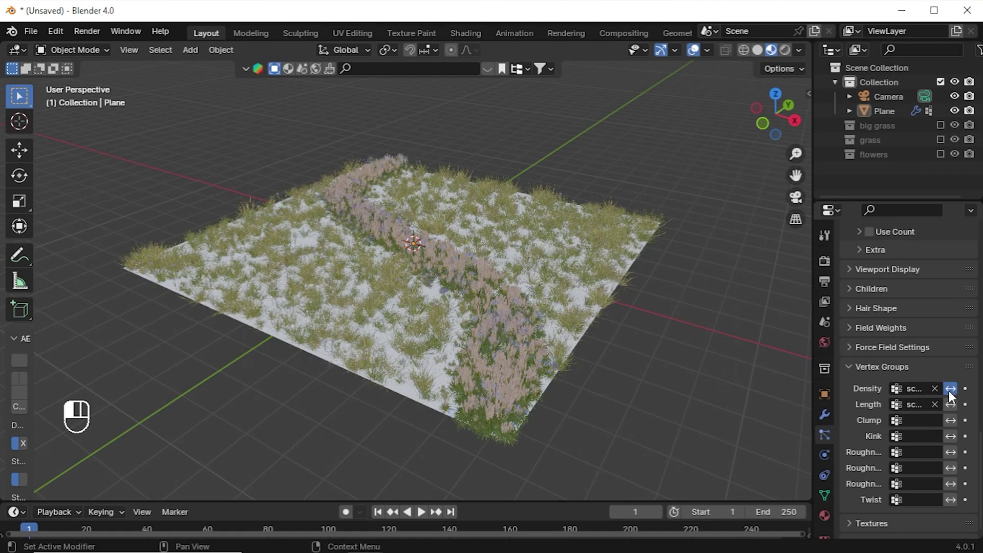
Select the tall grass particle system and negate its Density and Length vertex groups
scroll(926, 307, up, 20)
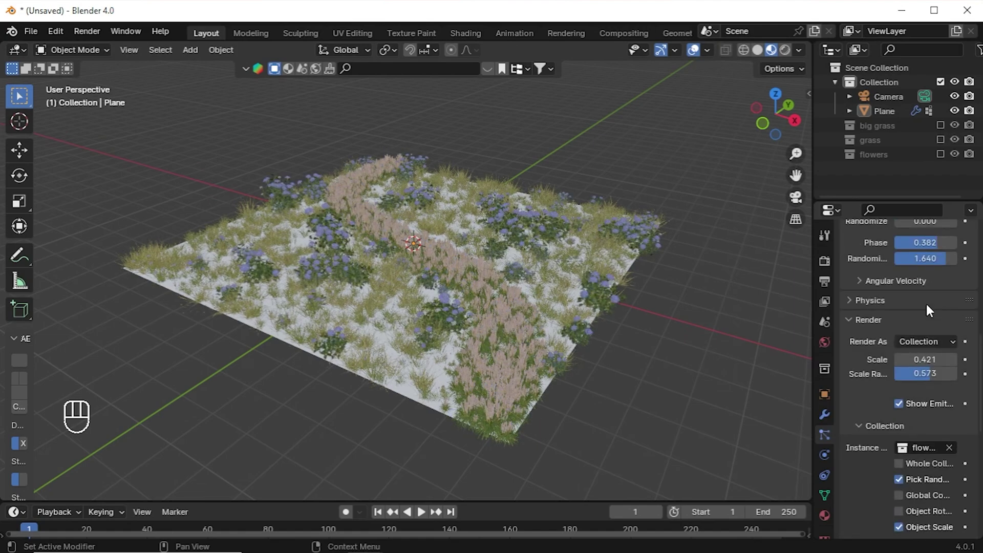
scroll(883, 307, down, 12)
scroll(911, 358, down, 10)
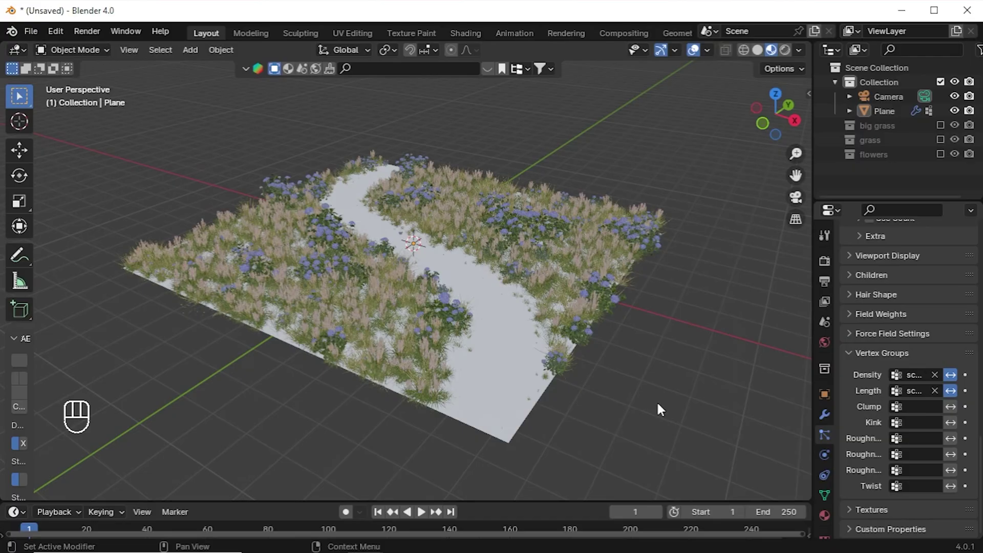
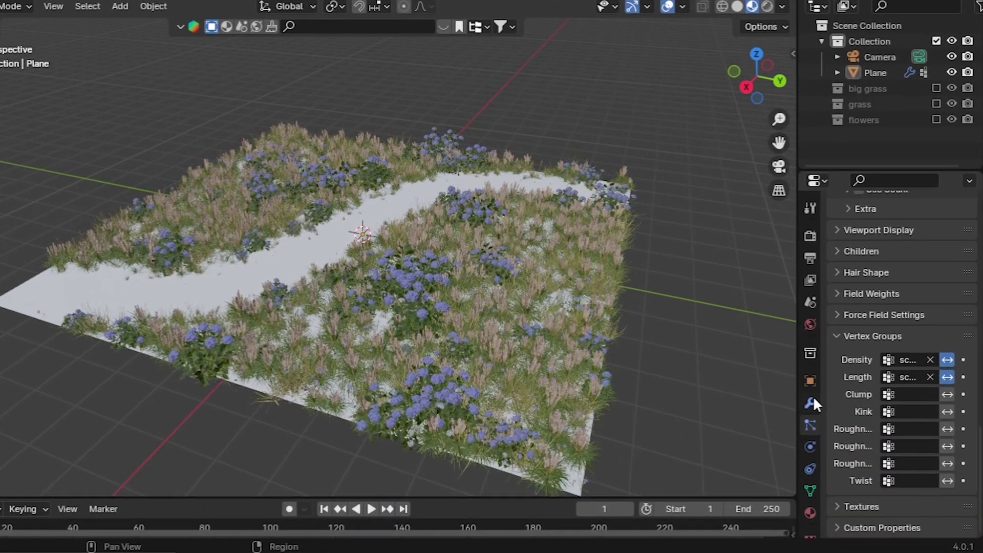
Remove the tall grass, flowers and grass particle systems from the plane
scroll(852, 322, up, 20)
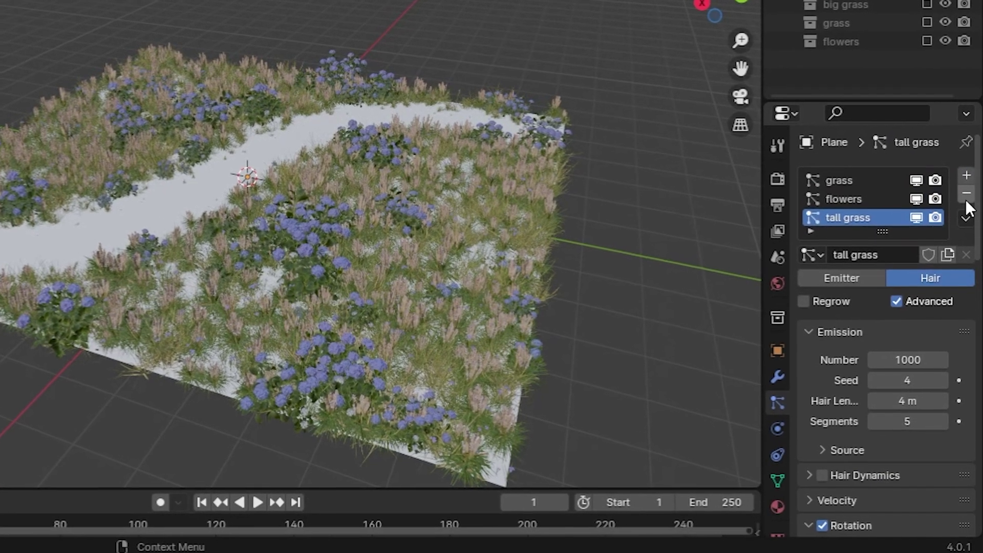
click(967, 211)
click(967, 212)
click(965, 177)
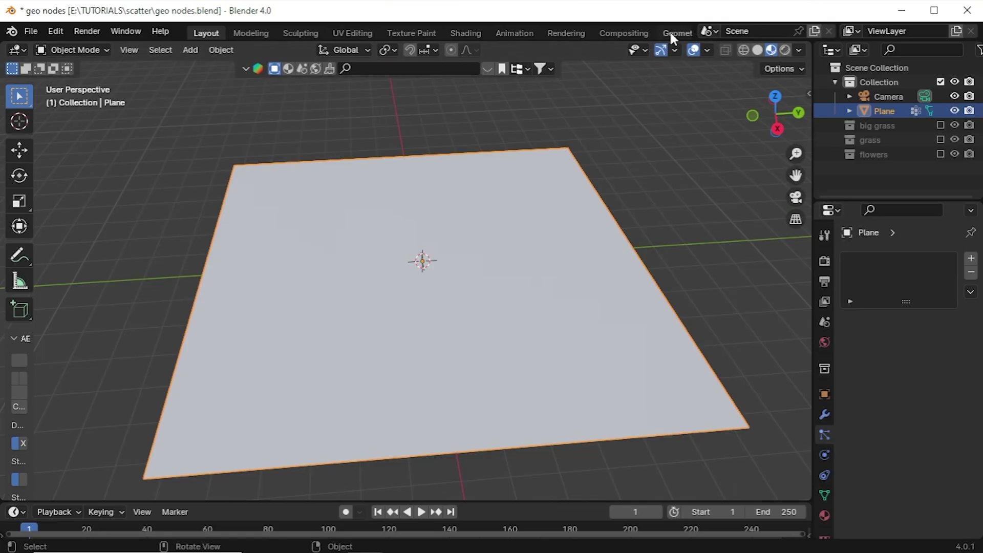
Switch to the Geometry Nodes workspace and create a new node tree for the plane
click(669, 31)
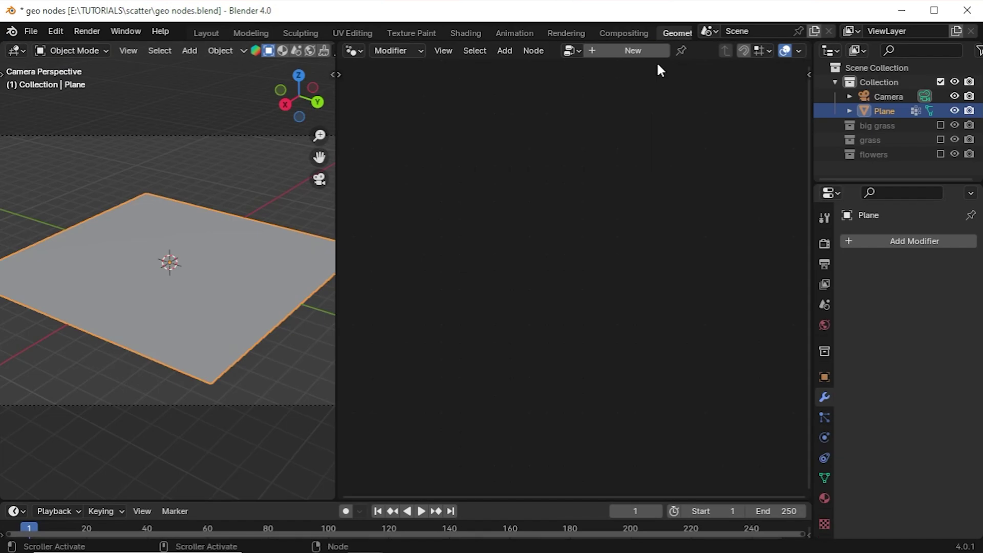
click(643, 50)
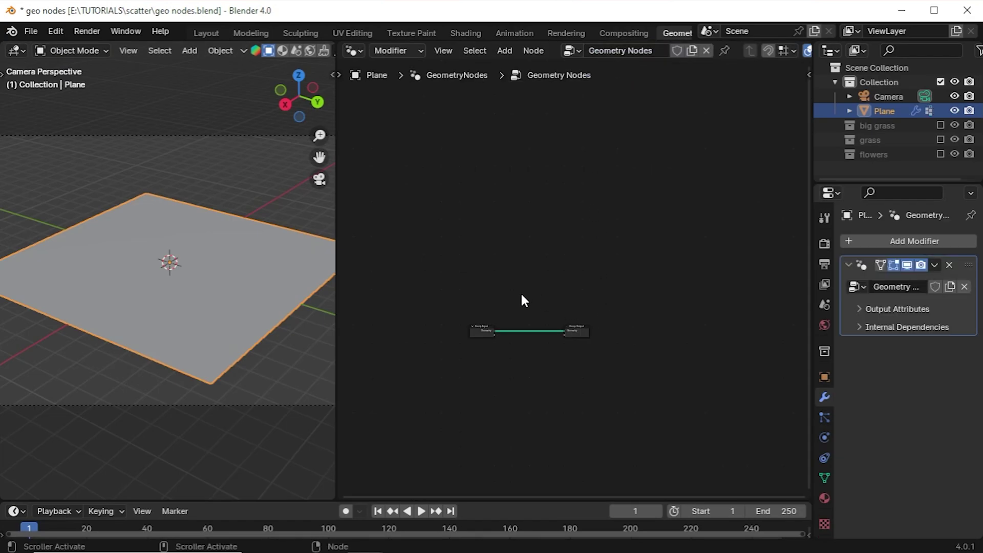
key(Home)
Insert a Distribute Points on Faces node between Group Input and Group Output
key(shift+a)
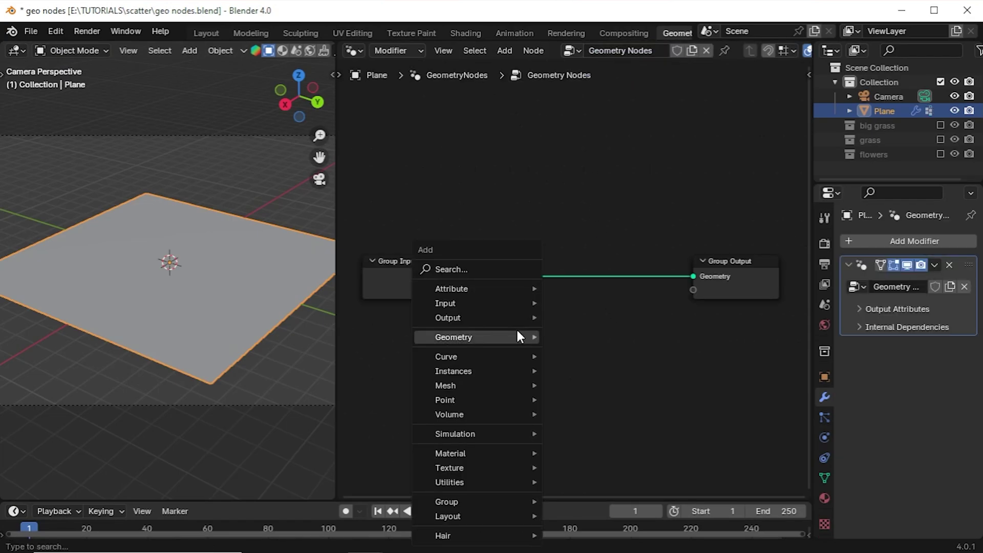
click(477, 268)
text(DISTRIBUTE)
click(523, 291)
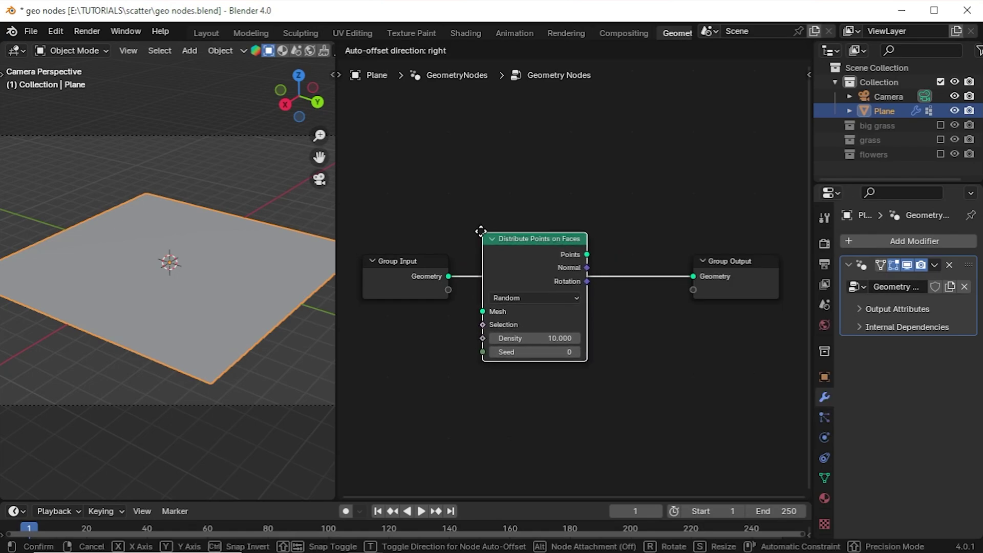
click(480, 229)
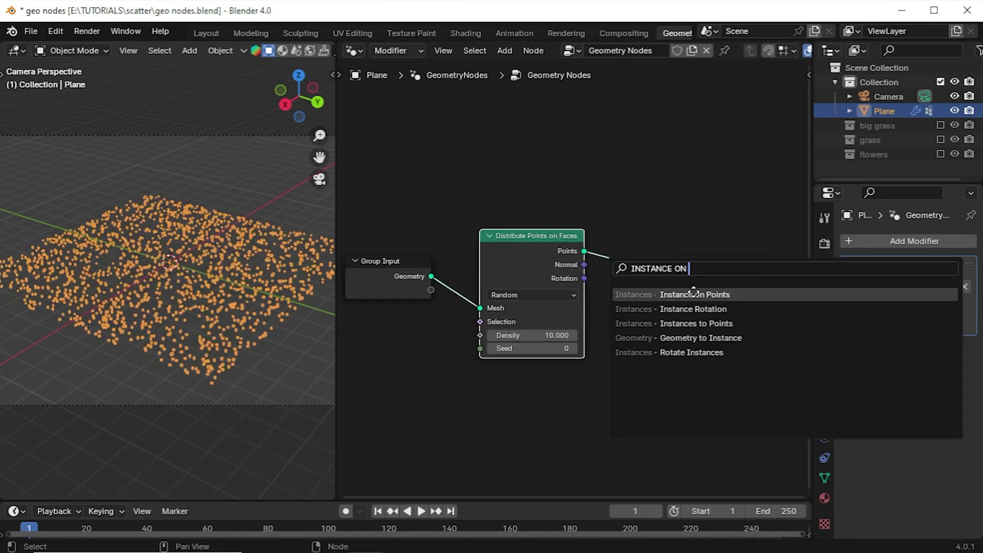
Insert an Instance on Points node between Distribute Points on Faces and Group Output
click(693, 294)
click(611, 237)
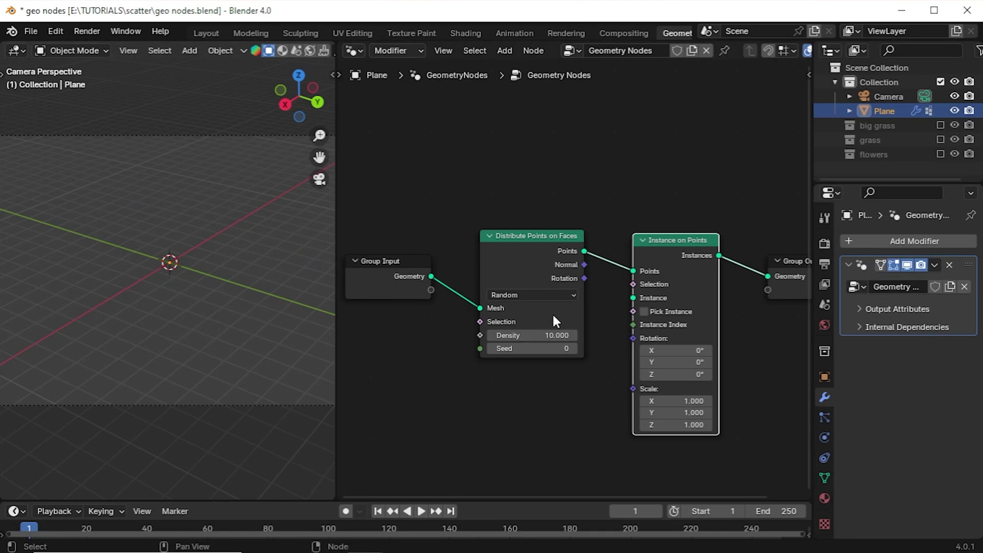
scroll(553, 319, down, 1)
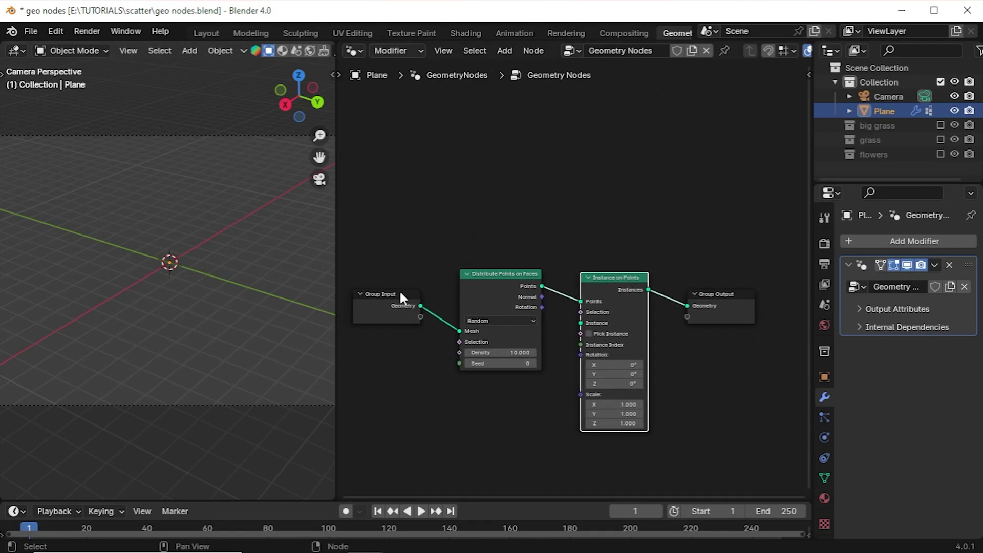
Insert a Join Geometry node before Group Output and link the Group Input geometry into it to keep the plane
key(shift+a)
click(438, 217)
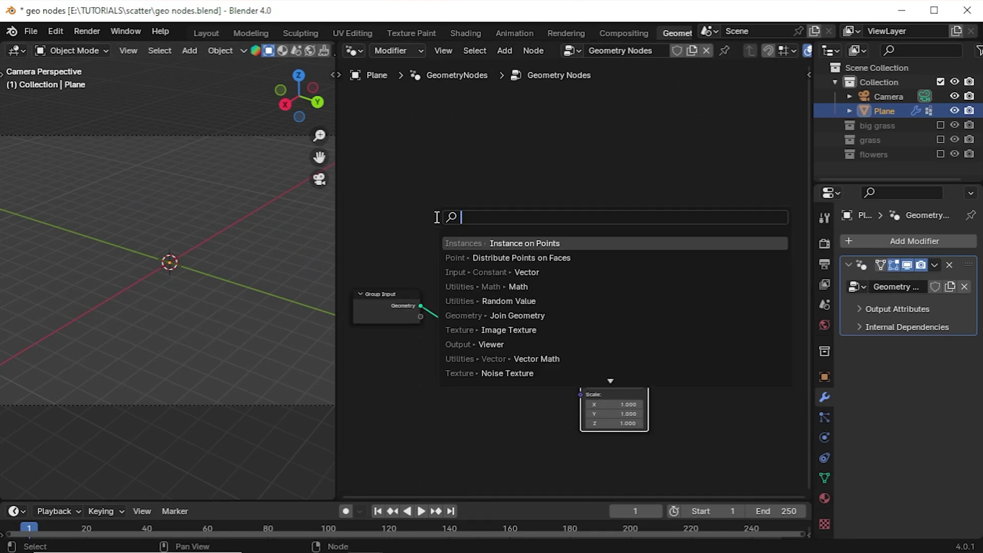
text(JOIN)
click(547, 258)
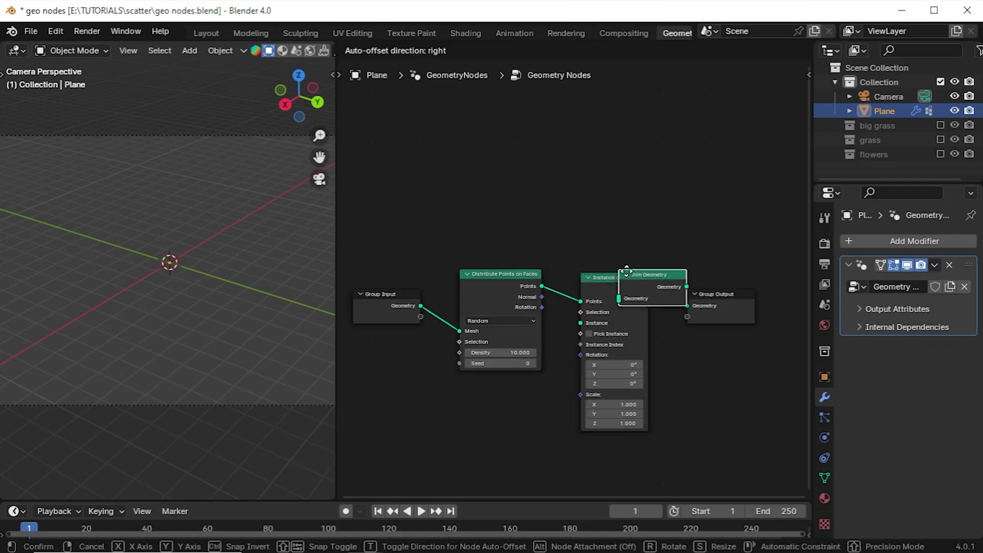
click(651, 276)
drag(718, 281, 698, 185)
drag(420, 305, 649, 217)
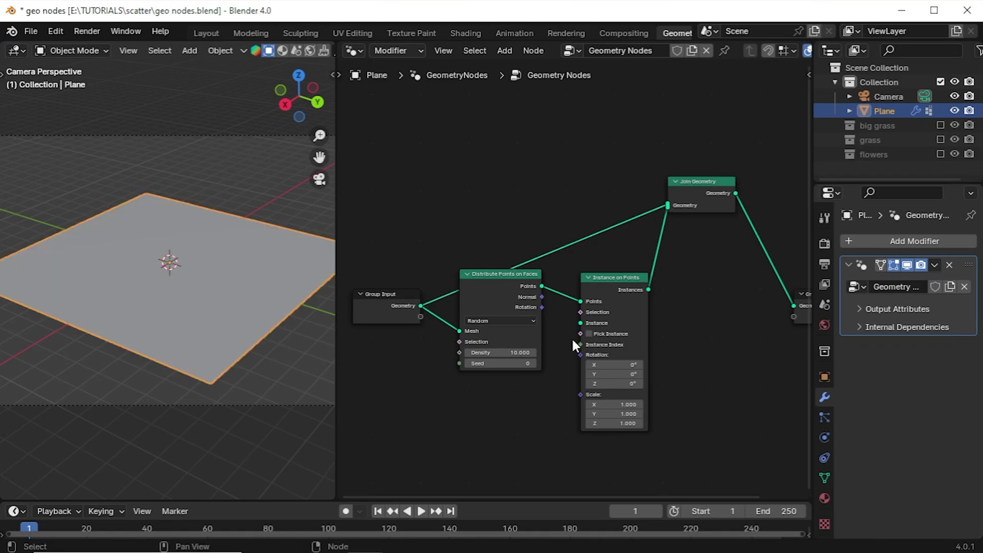
drag(499, 283, 500, 300)
drag(407, 301, 371, 199)
Bring the grass collection into the node tree and connect its Instances to the Instance input of Instance on Points
click(915, 142)
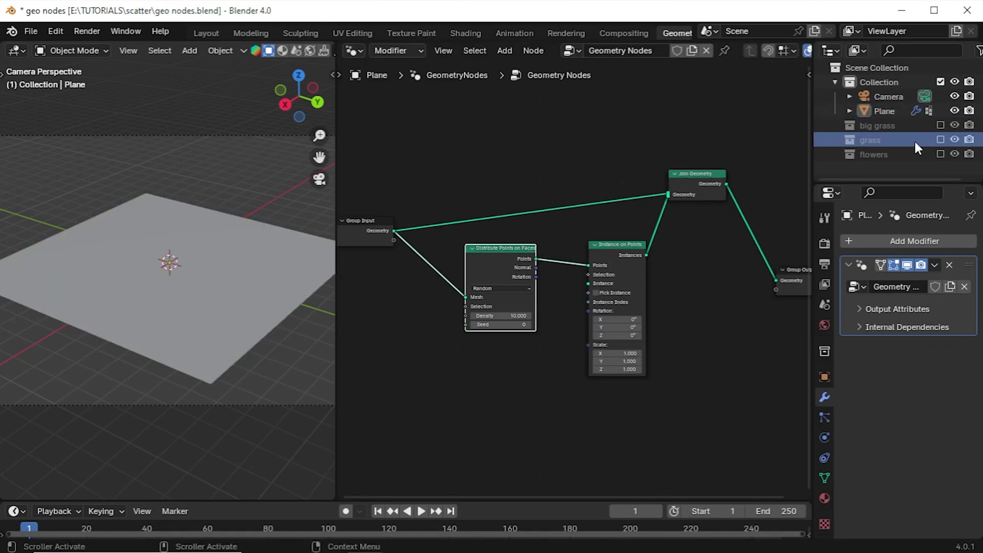
drag(861, 137, 490, 352)
drag(433, 398, 431, 397)
scroll(536, 415, up, 1)
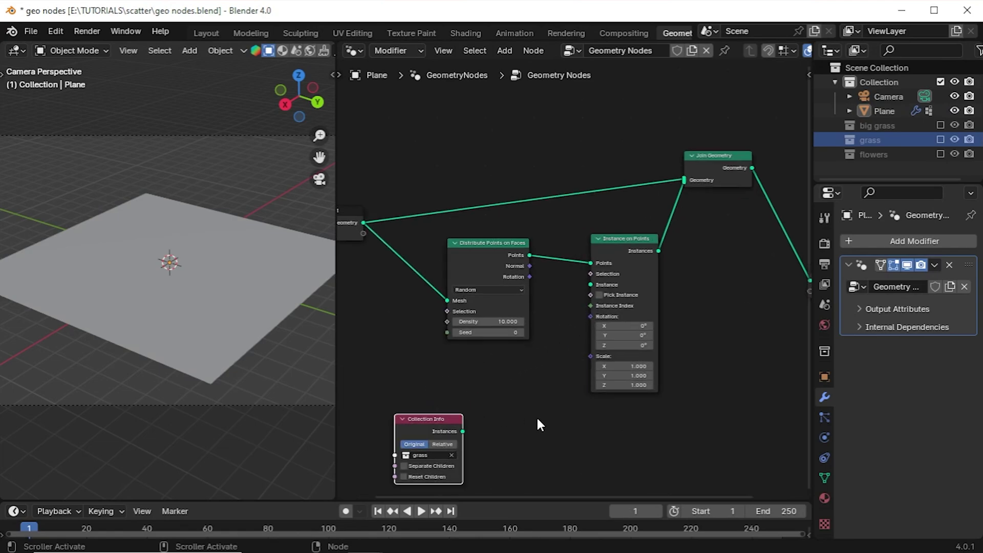
drag(462, 432, 549, 330)
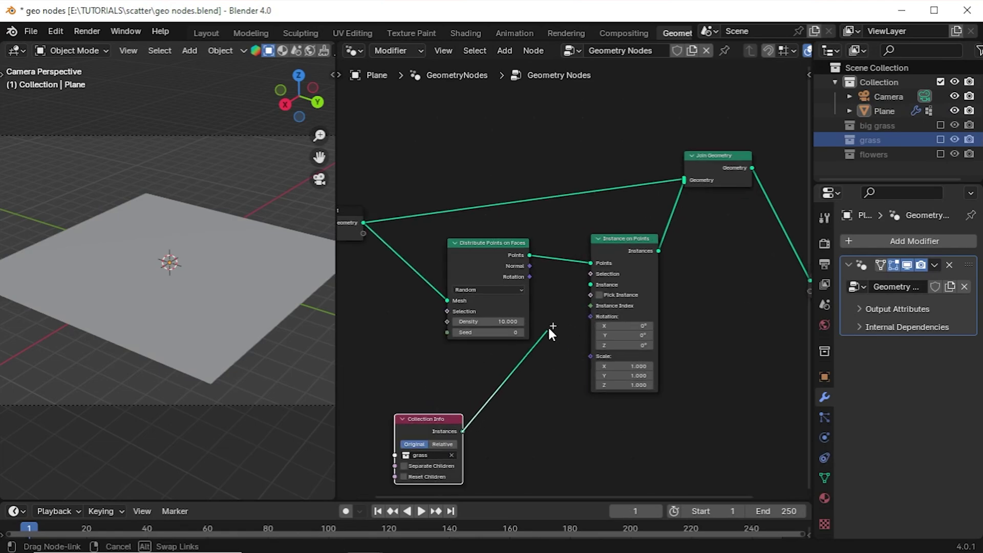
drag(586, 296, 587, 285)
middle_drag(530, 395, 564, 345)
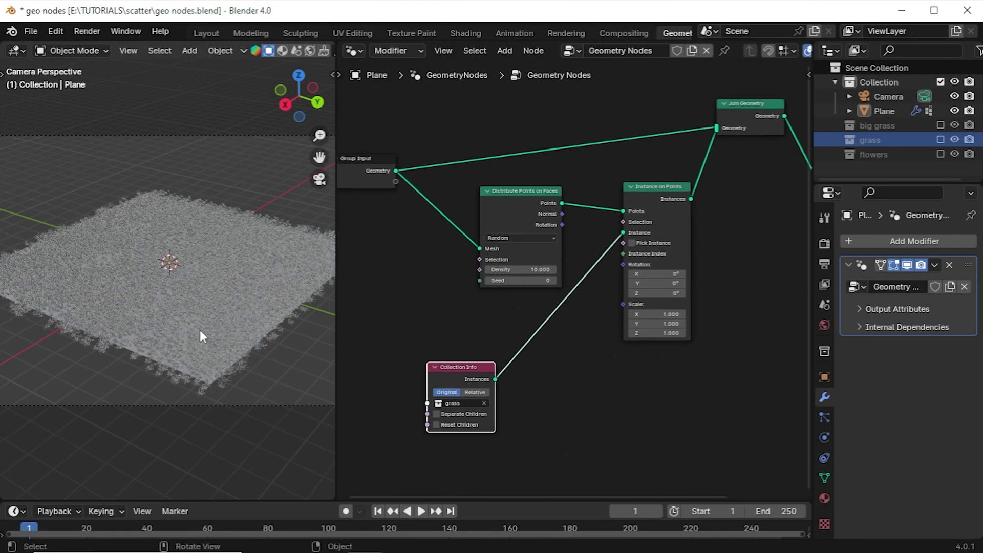
Preview materials in the viewport and enable Separate Children, Reset Children and Pick Instance for the grass collection
click(296, 50)
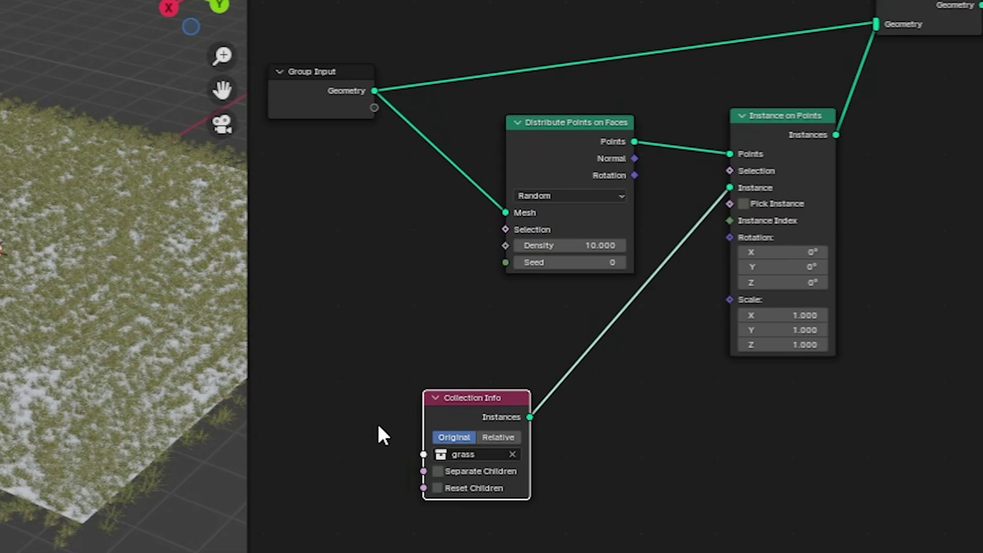
click(437, 471)
click(438, 487)
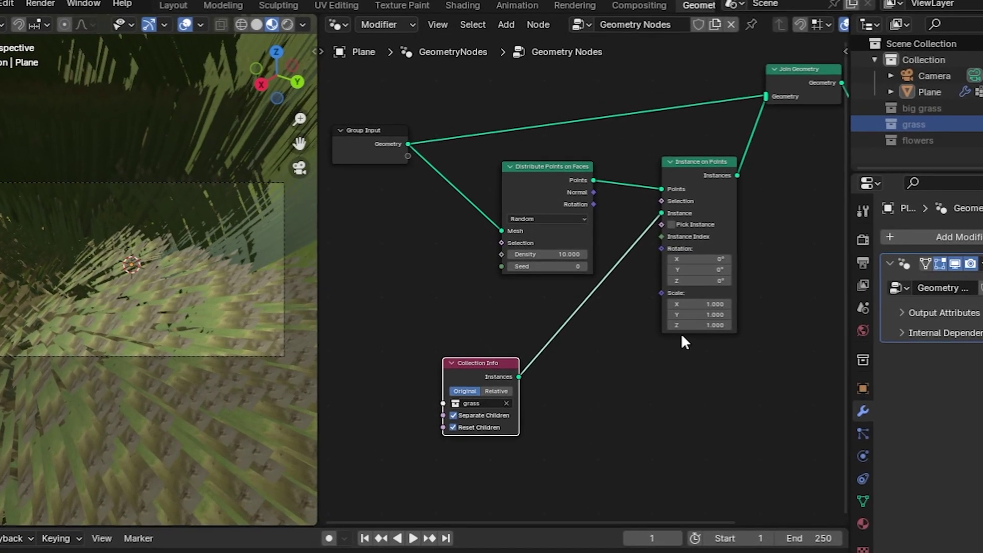
click(686, 217)
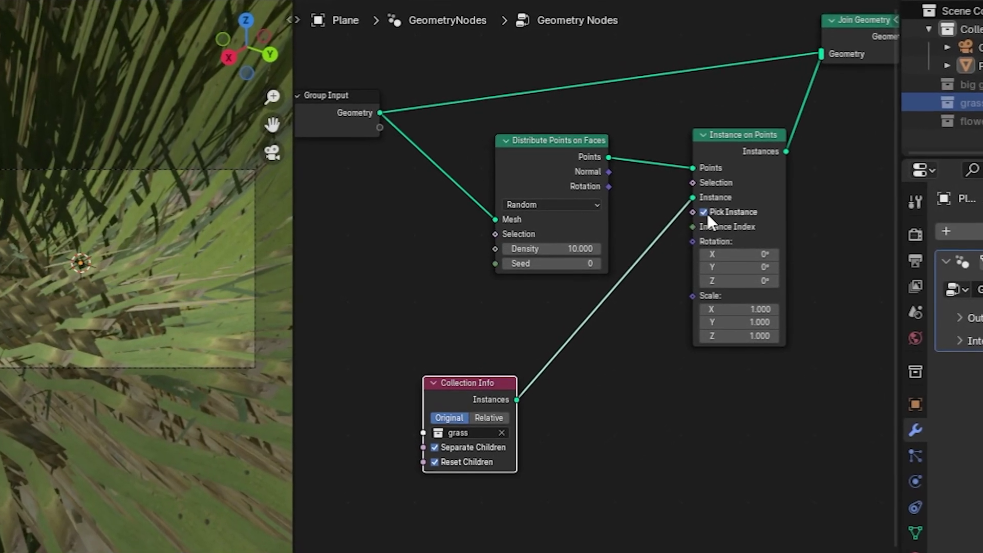
Set the instance scale on Instance on Points to 0.05 on all three axes
drag(740, 309, 785, 311)
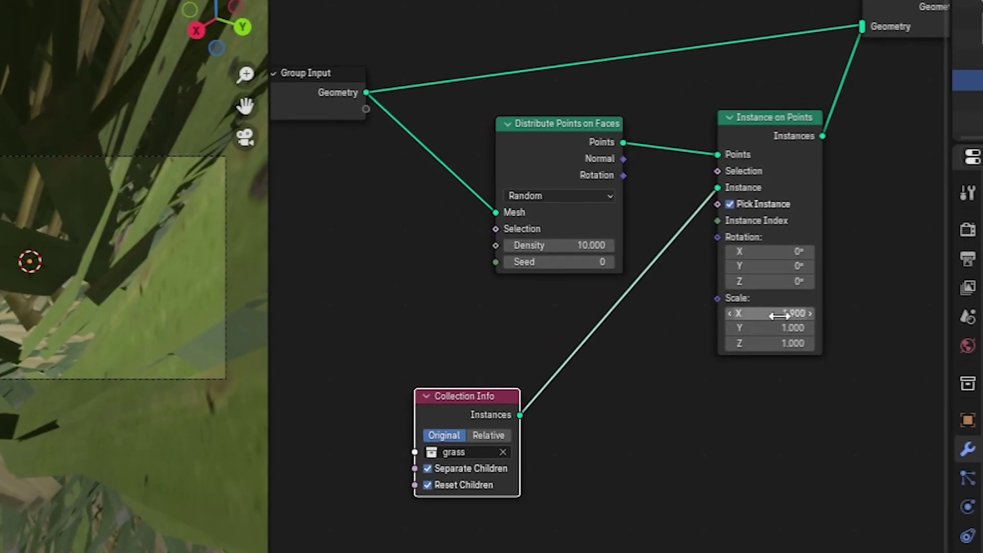
key(ctrl+z)
click(777, 315)
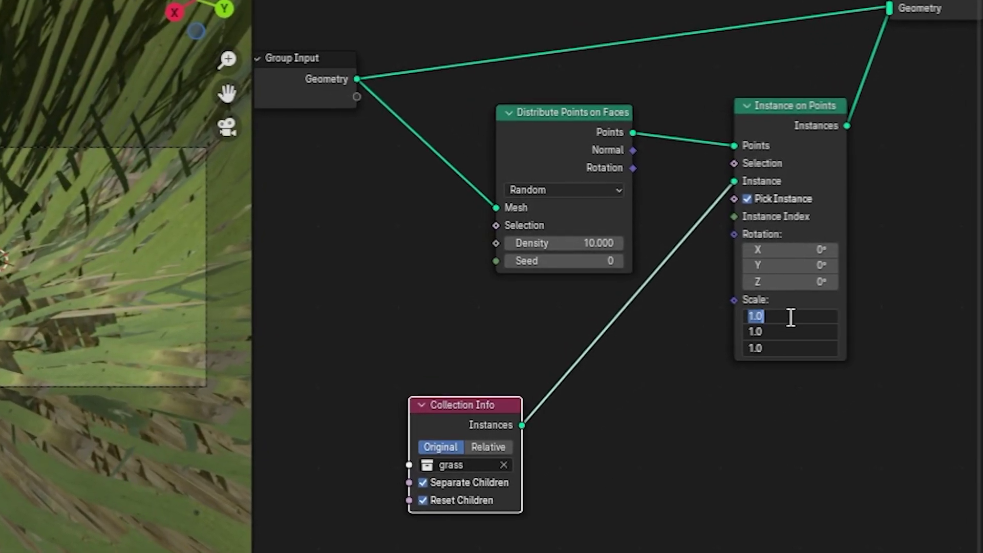
text(0.05)
key(Return)
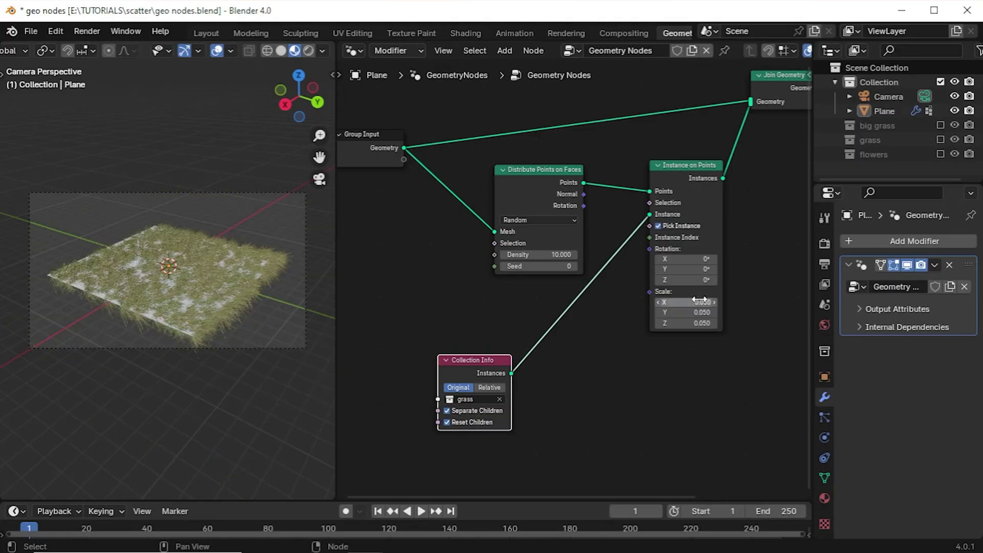
Set the instances' X rotation to 100° and their scale to 0.01, and try a higher point density
scroll(199, 298, up, 6)
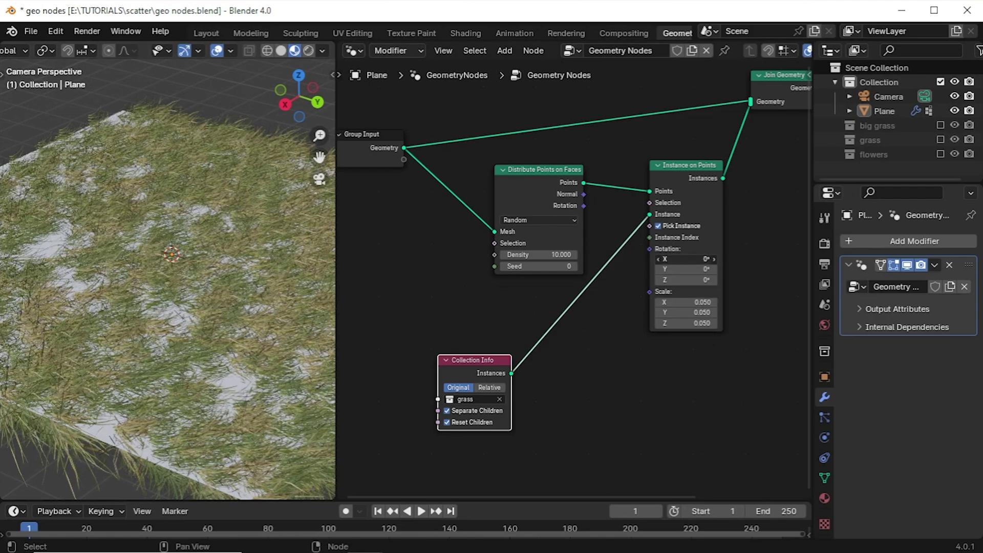
click(703, 259)
text(100)
key(Return)
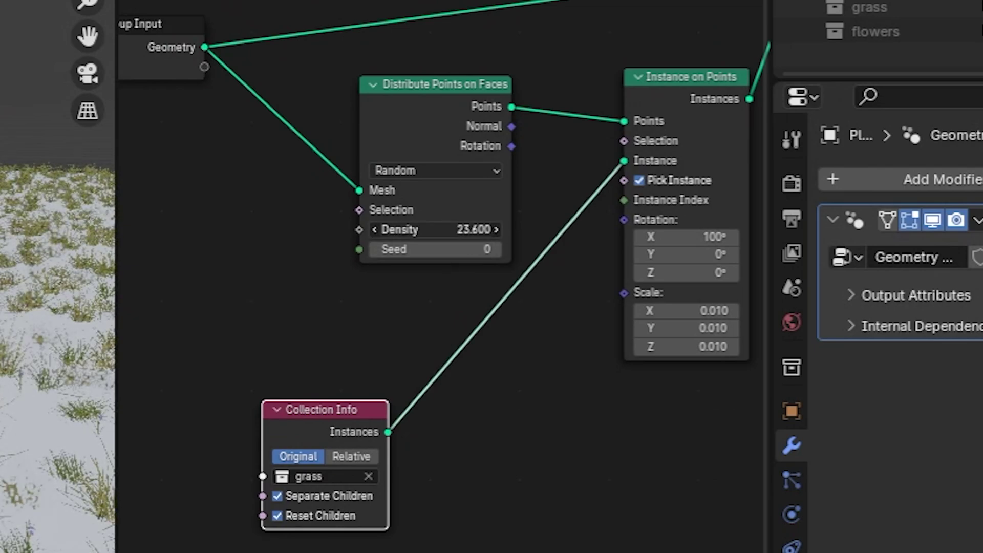
drag(435, 229, 481, 229)
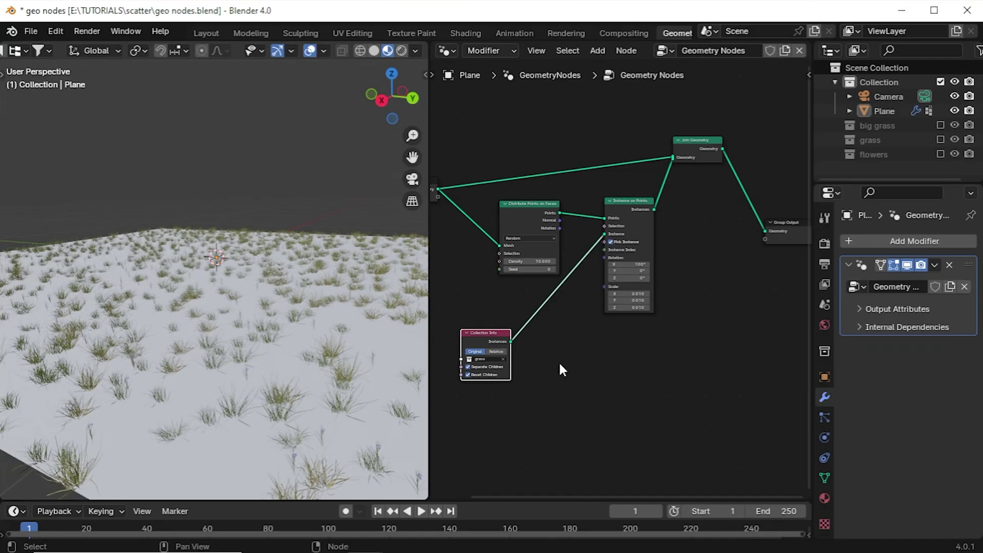
Drive the instance scale with a Random Value node ranging from 0.010 to 0.020
key(shift+a)
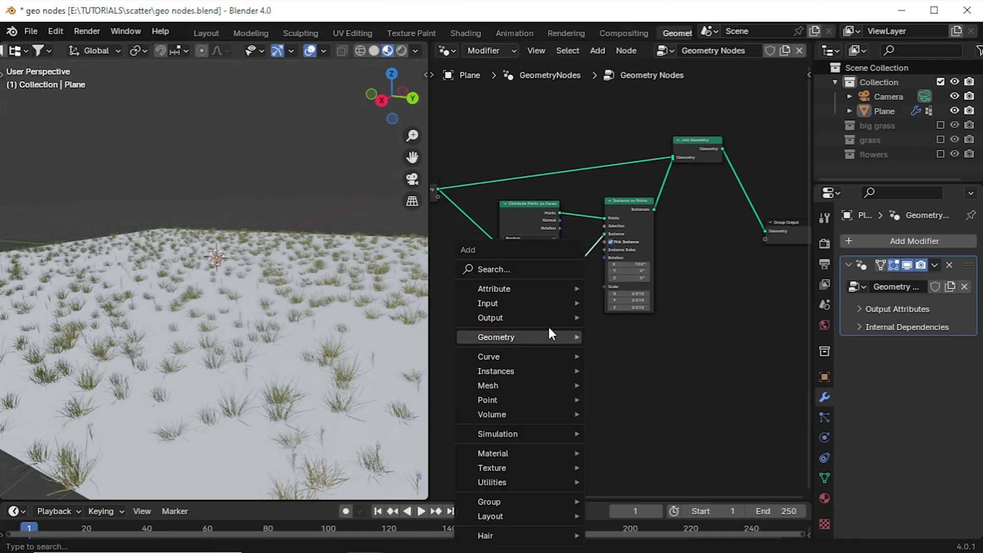
click(516, 273)
text(RAN)
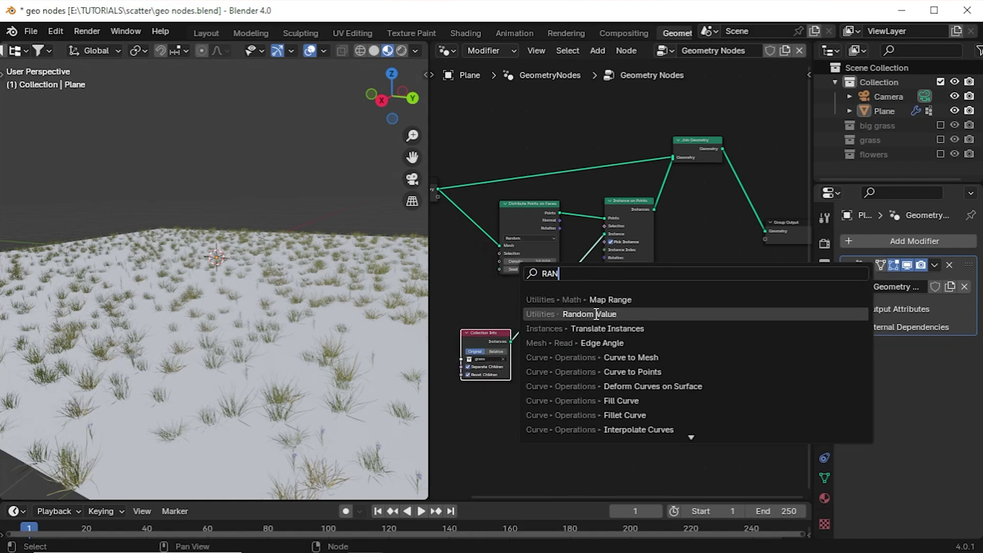
click(596, 314)
drag(566, 398, 598, 289)
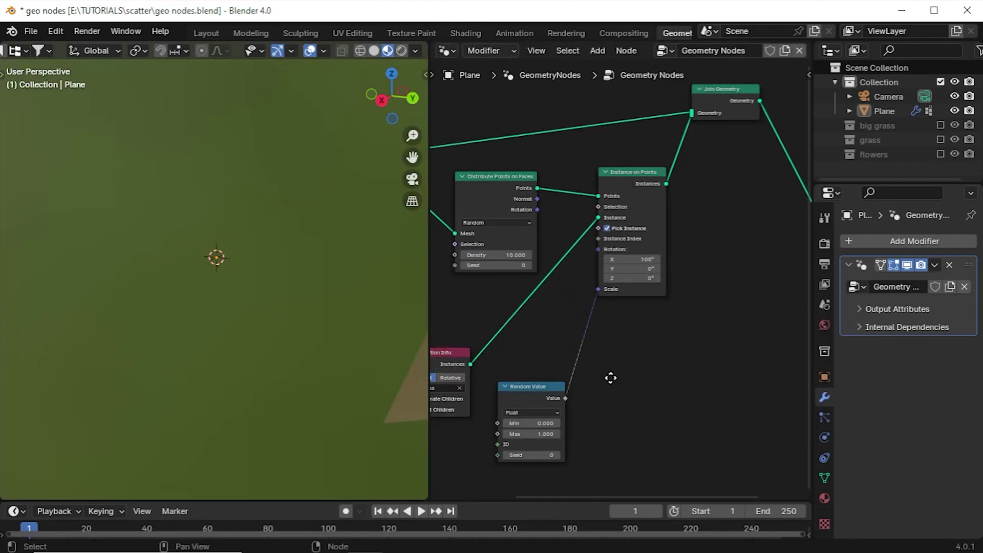
middle_drag(610, 378, 610, 350)
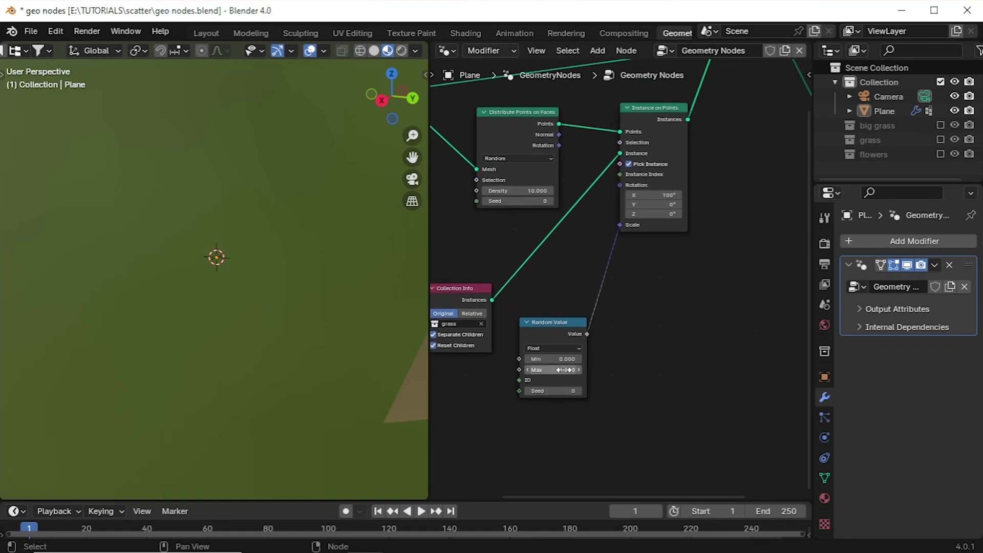
mouse_move(563, 370)
mouse_down()
mouse_move(526, 369)
mouse_move(552, 370)
mouse_up()
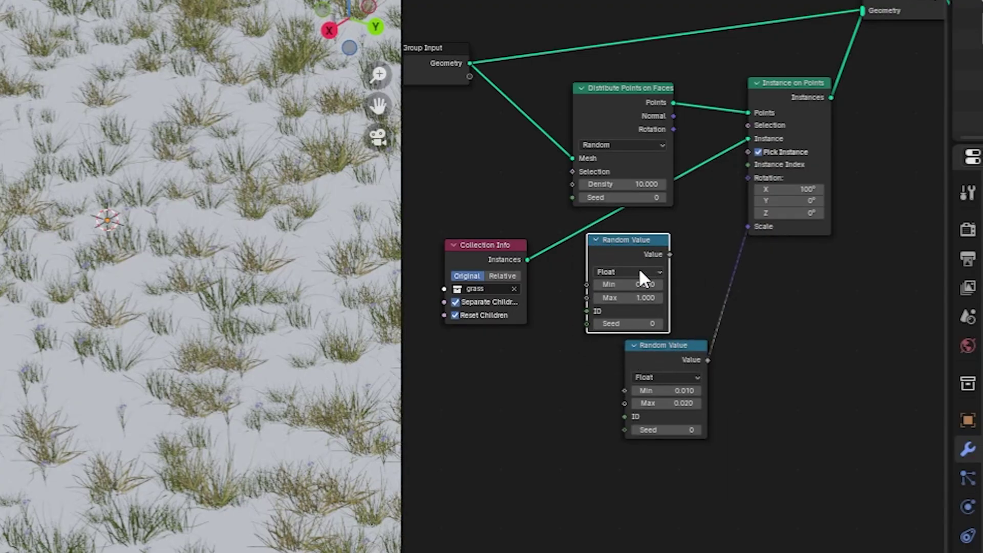
Set the second Random Value node to Vector and connect it to the Rotation of Instance on Points
scroll(638, 268, up, 3)
click(609, 270)
click(575, 365)
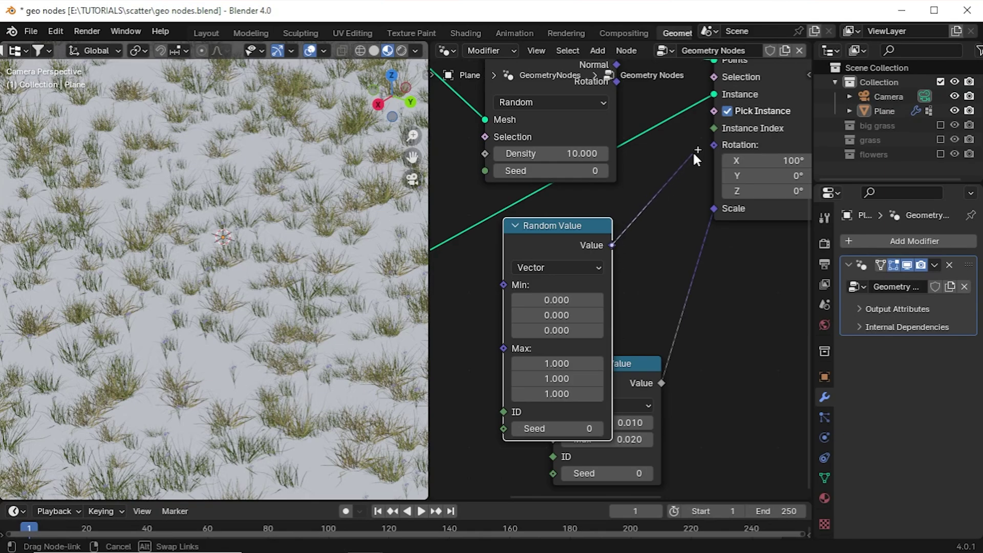
drag(709, 146, 711, 146)
scroll(253, 318, up, 2)
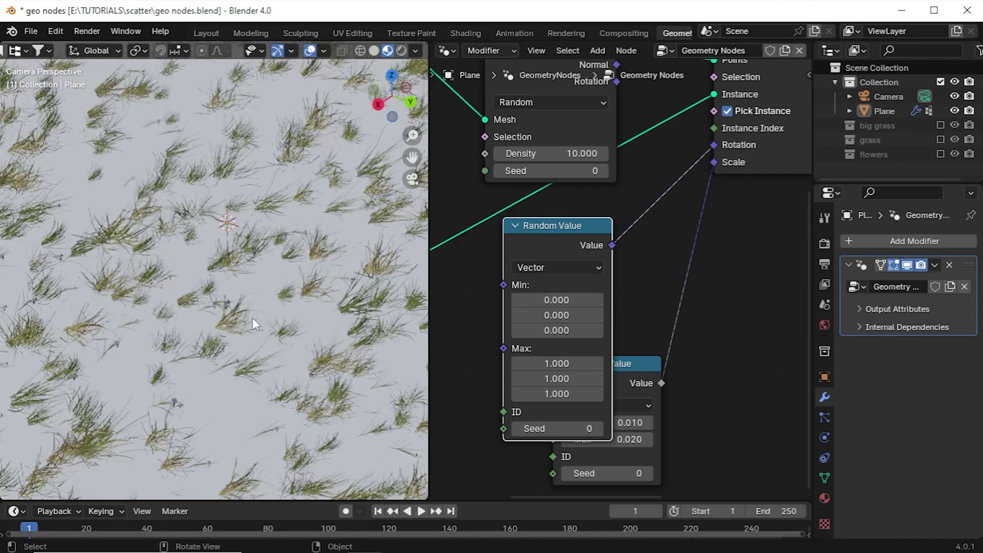
Tune the random rotation to a minimum of 1.3, -0.6, 0 and a maximum of 1.6, 0.5, 4.1
drag(561, 300, 628, 300)
middle_drag(552, 393, 567, 343)
drag(567, 343, 593, 343)
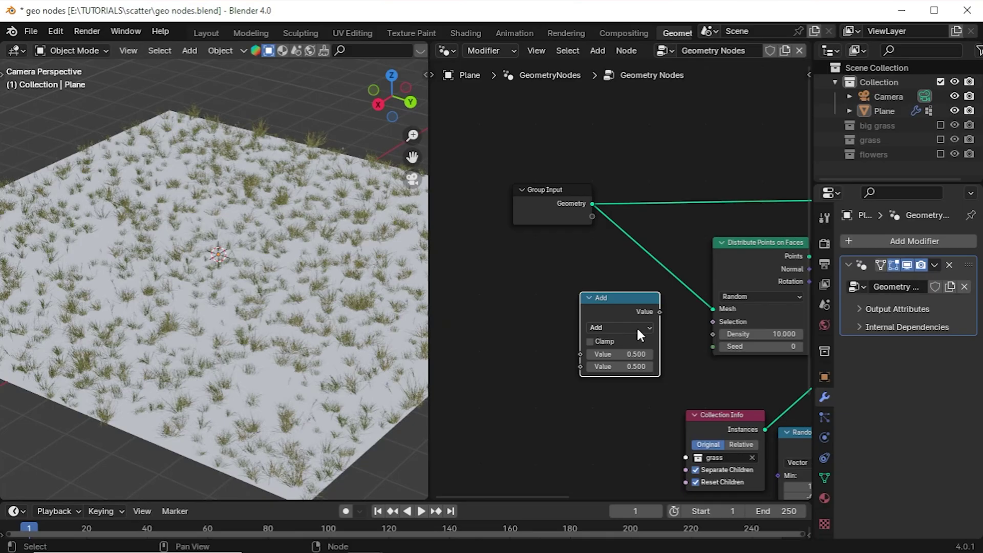
Change the Math node to Multiply and connect it to the Density of Distribute Points on Faces
click(351, 215)
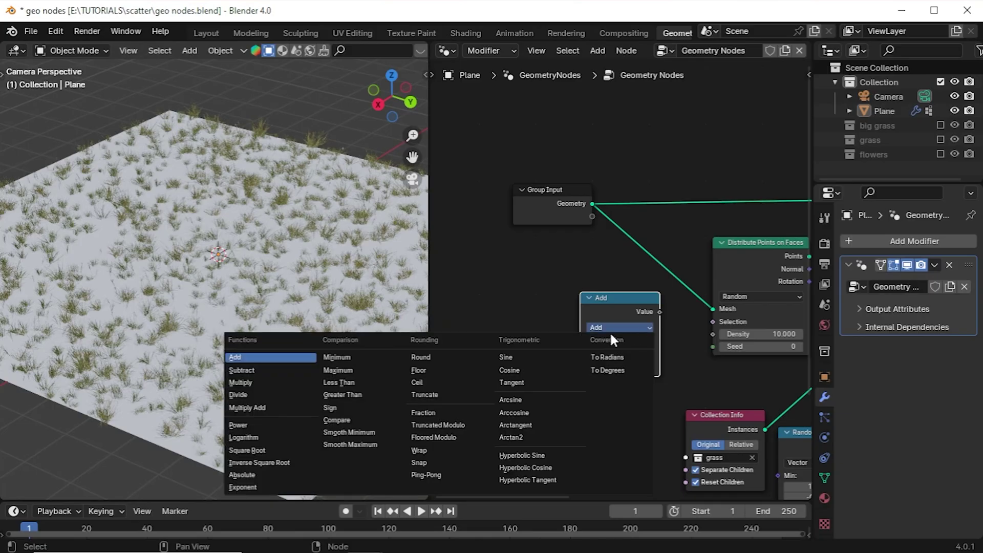
click(256, 383)
drag(566, 325, 619, 347)
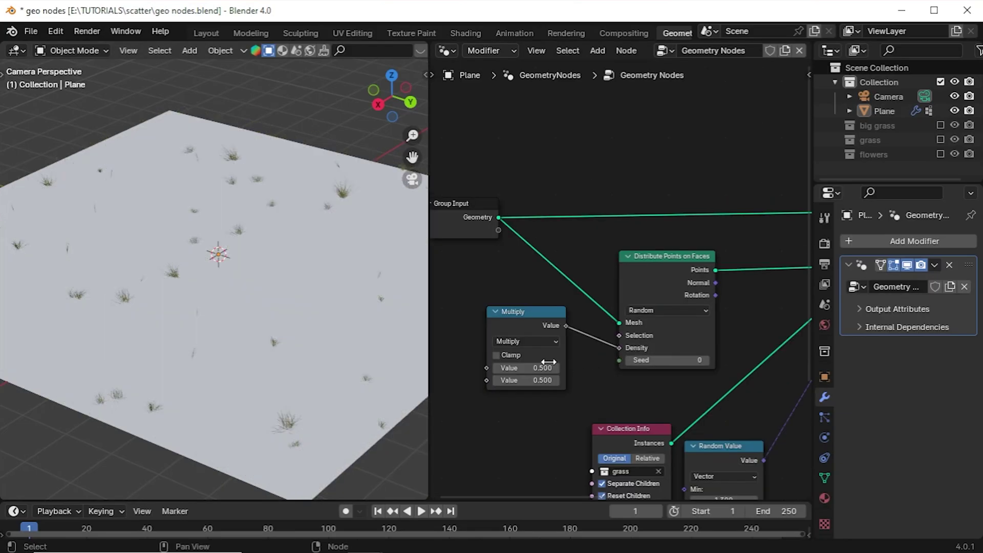
Expose the Multiply node's first value through Group Input and set it to 0.5 in the modifier
drag(499, 230, 473, 369)
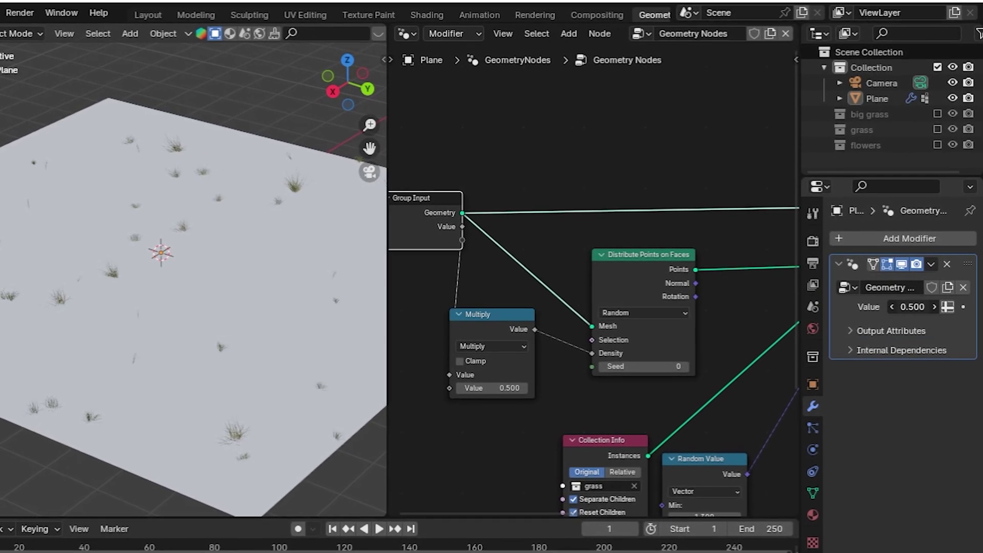
drag(912, 306, 946, 308)
click(901, 308)
text(.5)
key(Return)
Set the Multiply node's second value to 34.4 to increase the grass density
drag(461, 397, 480, 403)
drag(402, 408, 411, 408)
middle_drag(401, 335, 492, 350)
mouse_move(376, 222)
mouse_down()
mouse_move(278, 230)
mouse_move(384, 237)
mouse_up()
middle_drag(512, 316, 316, 278)
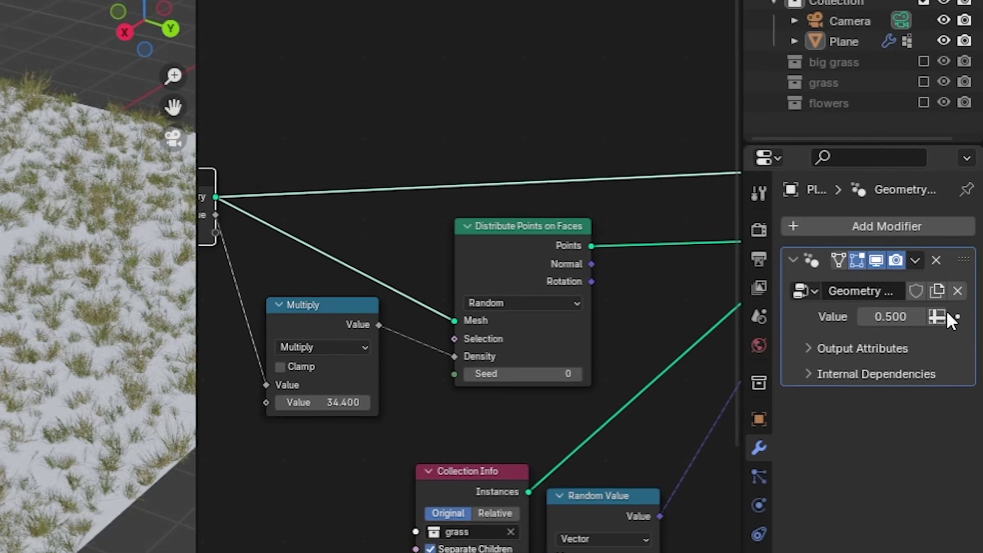
Switch the modifier's Value input to an attribute and assign the scatter vertex group to it
click(936, 314)
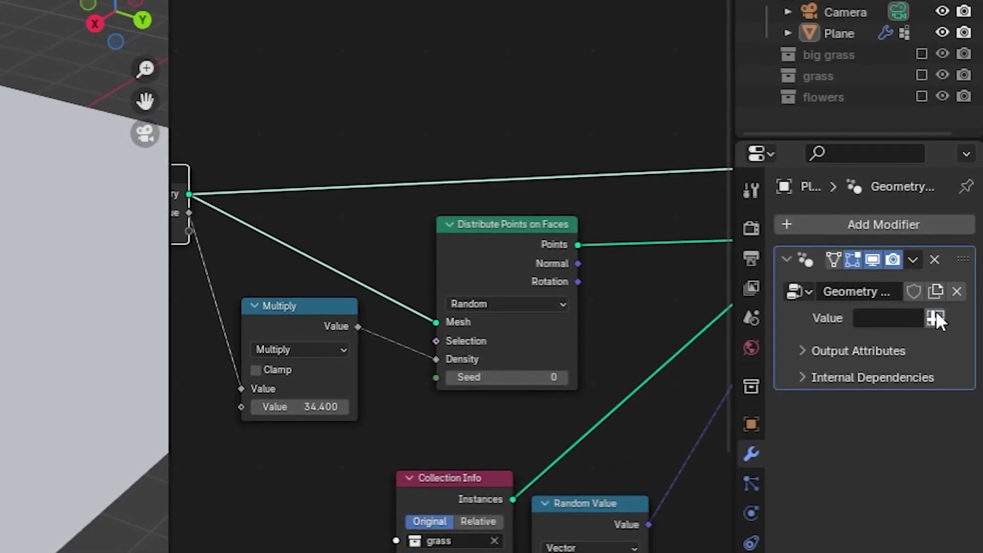
click(882, 317)
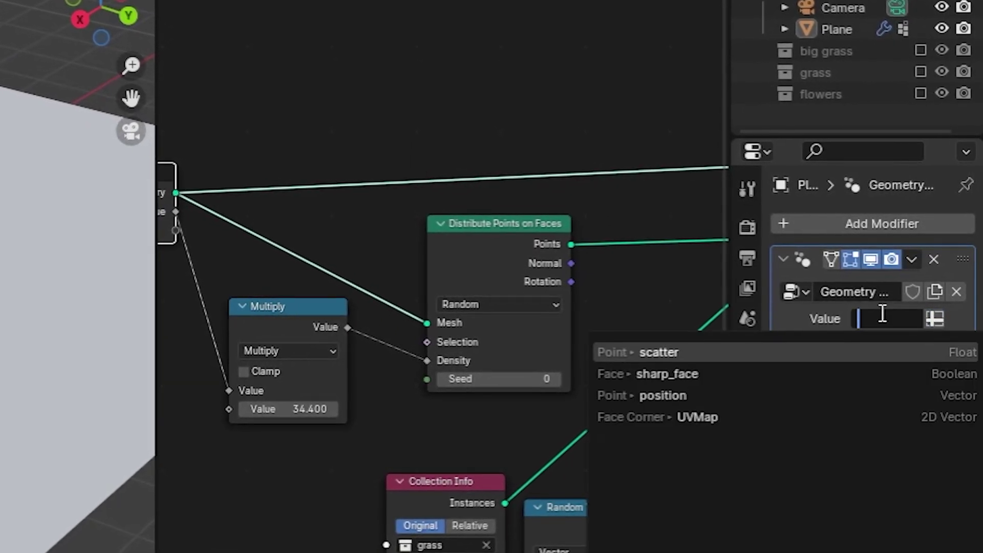
click(658, 353)
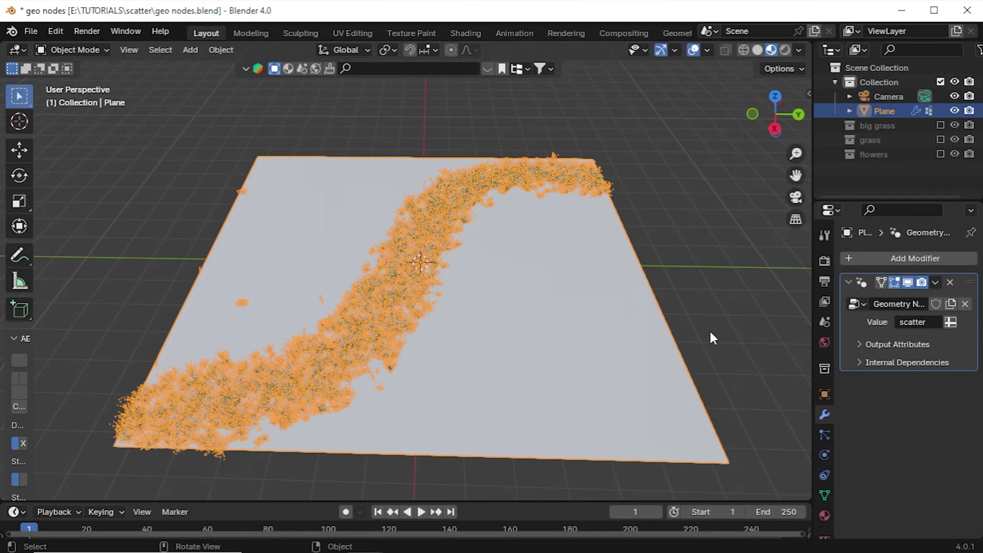
click(713, 338)
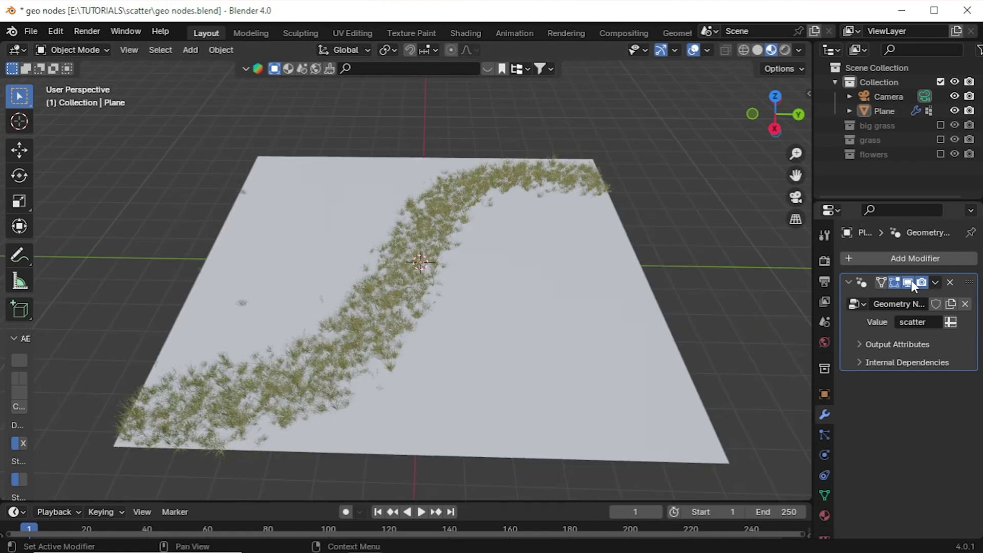
Hide the geometry nodes modifier in the viewport and put the plane in Weight Paint mode
click(910, 281)
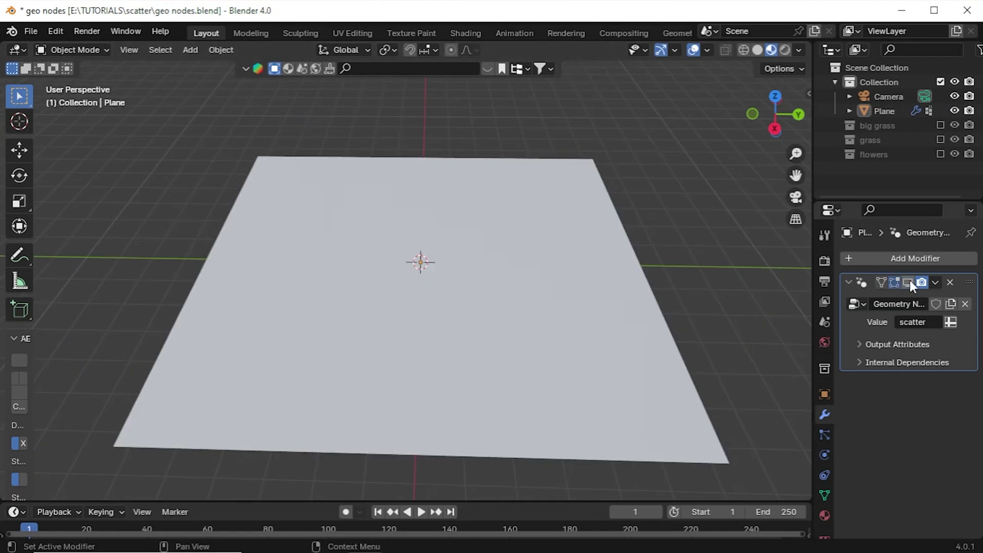
click(86, 53)
click(95, 129)
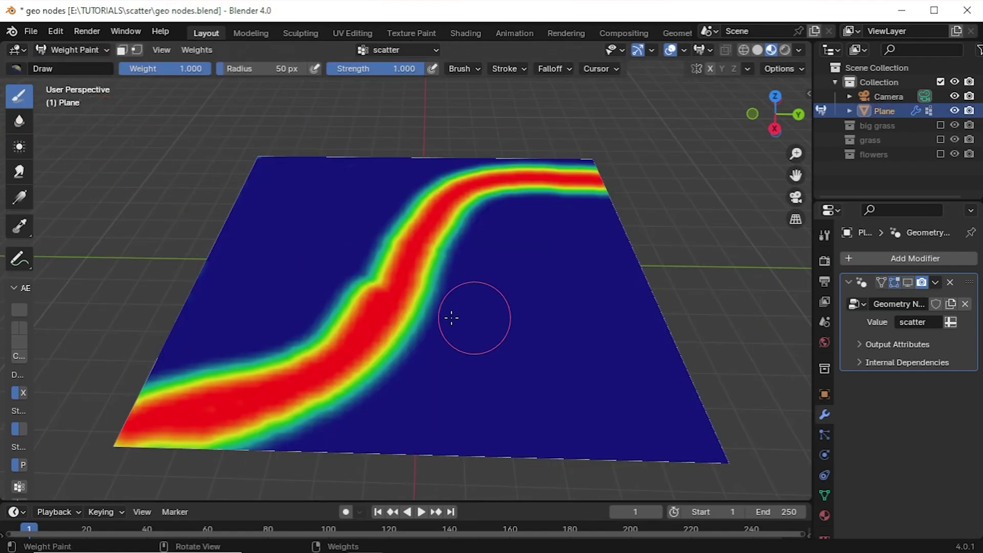
Add a second vertex group named INVERT to the plane and make it the active group
click(823, 494)
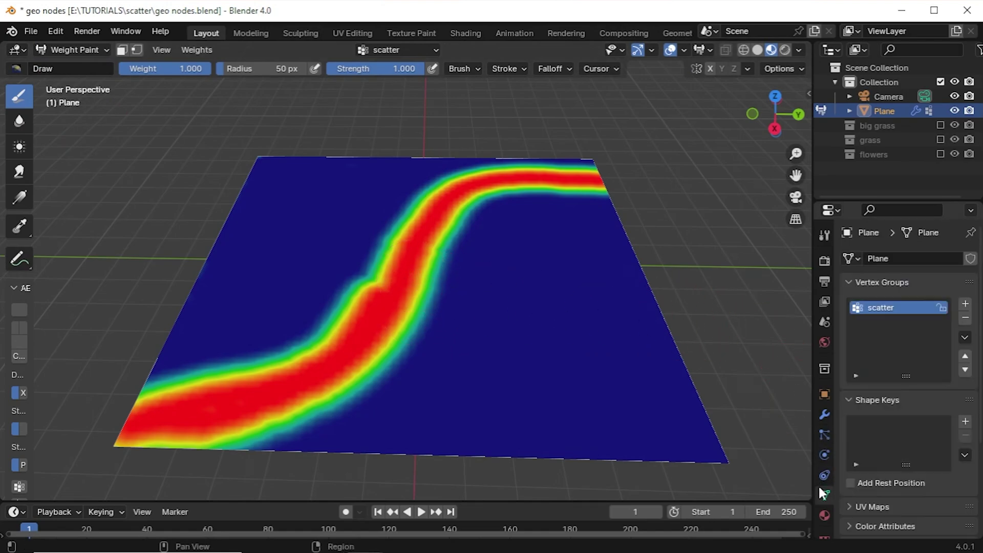
click(964, 305)
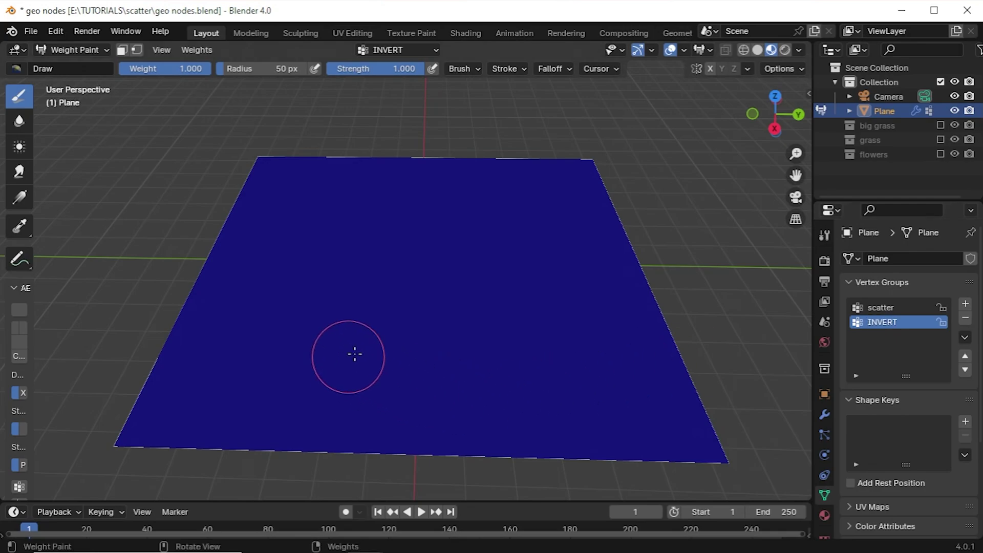
click(899, 307)
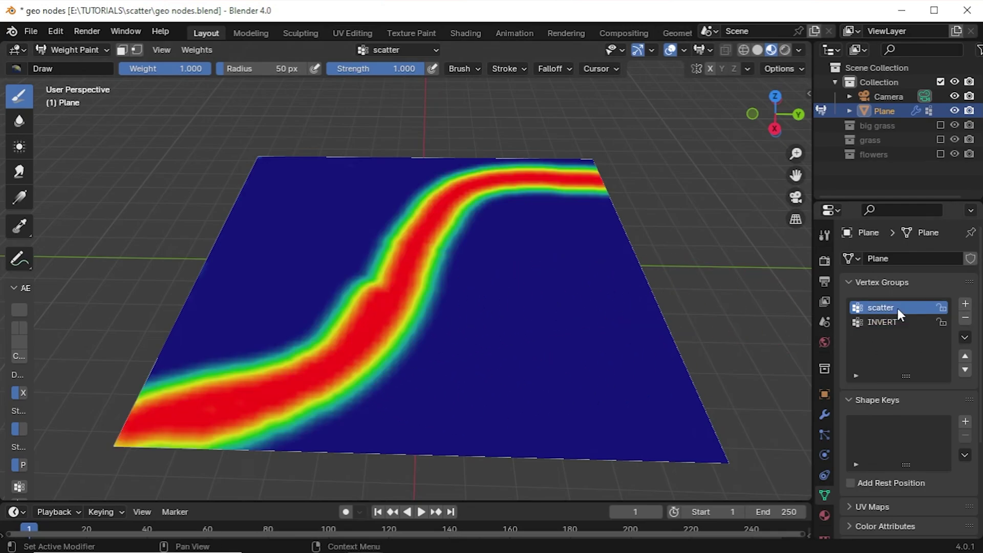
click(890, 322)
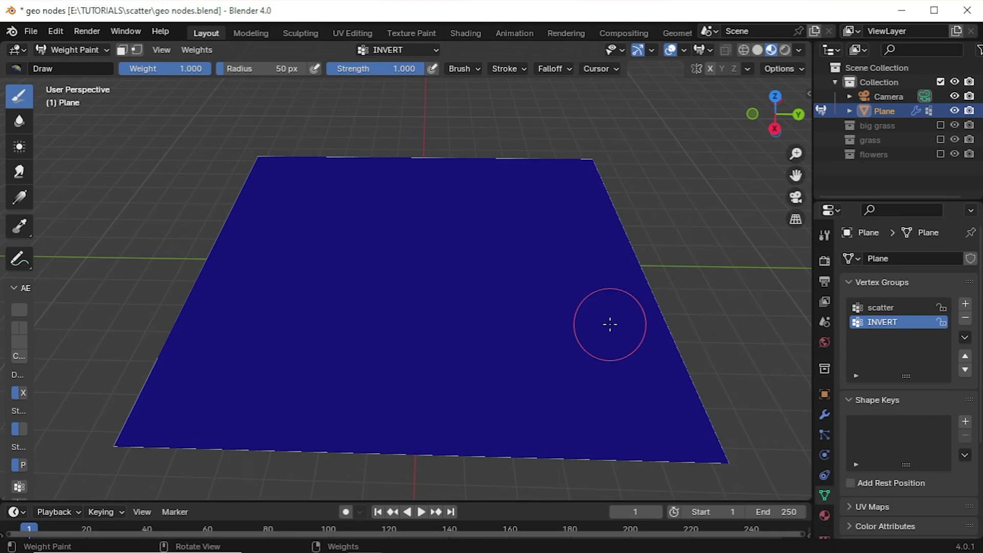
Paint INVERT at weight 1.000 from the top view over the areas outside the scatter path, and return to Object Mode
key(KP_7)
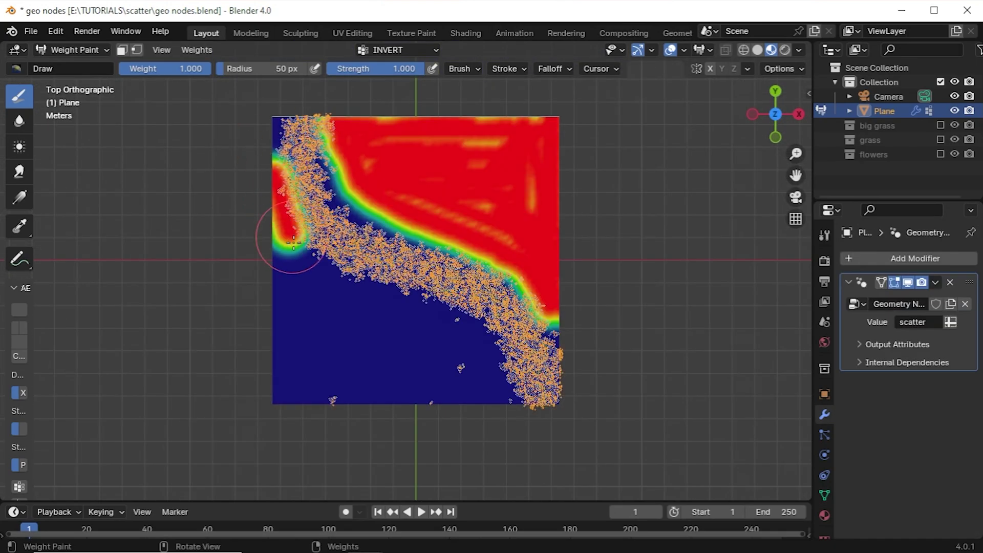
mouse_move(268, 230)
mouse_down()
mouse_move(274, 406)
mouse_move(367, 320)
mouse_move(304, 292)
mouse_up()
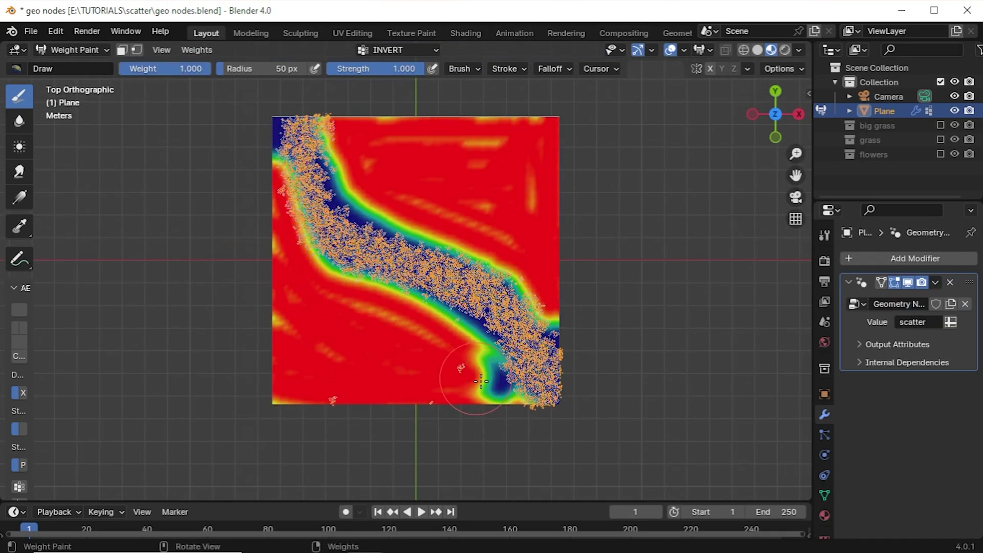
click(71, 49)
click(75, 64)
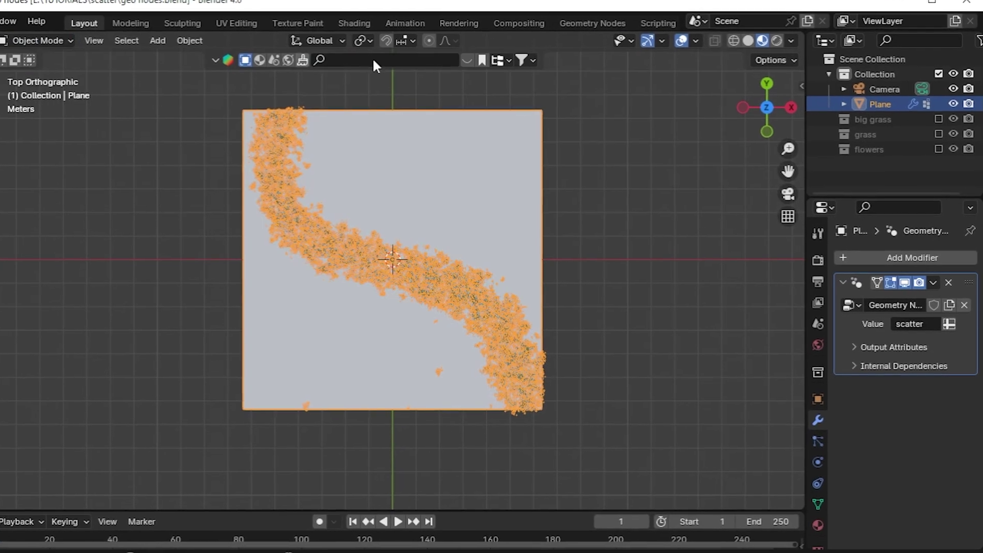
Assign the INVERT vertex group to the modifier's Value input in the Geometry Nodes workspace
click(606, 33)
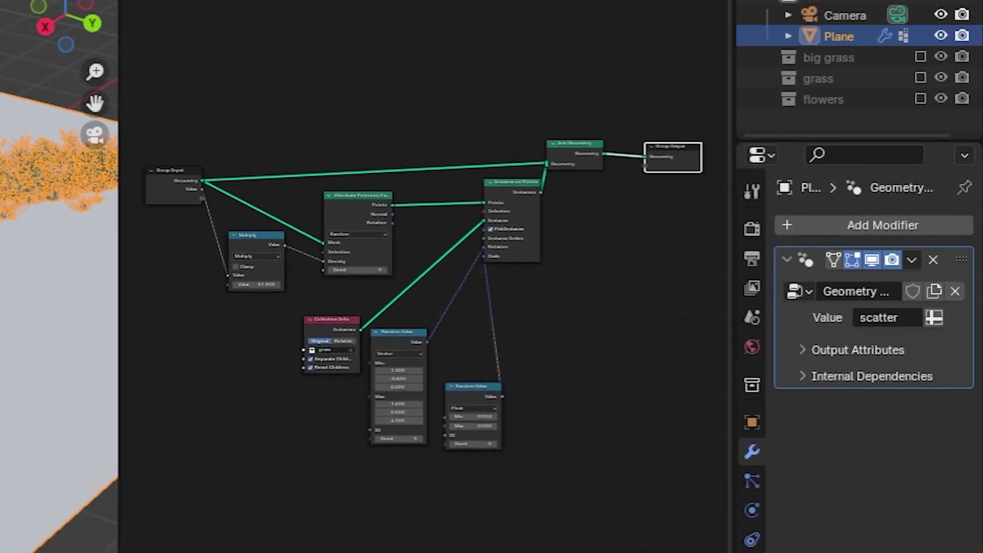
click(906, 319)
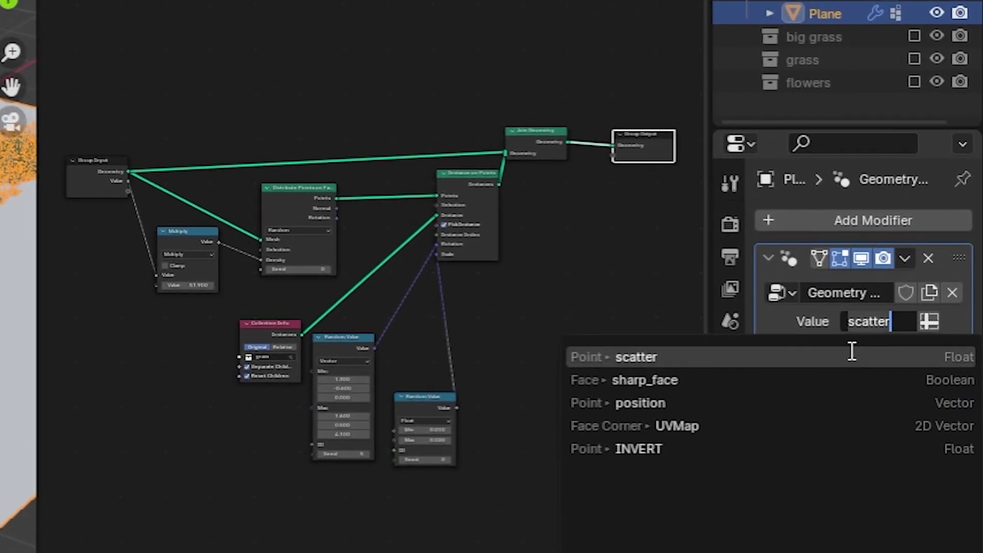
click(663, 450)
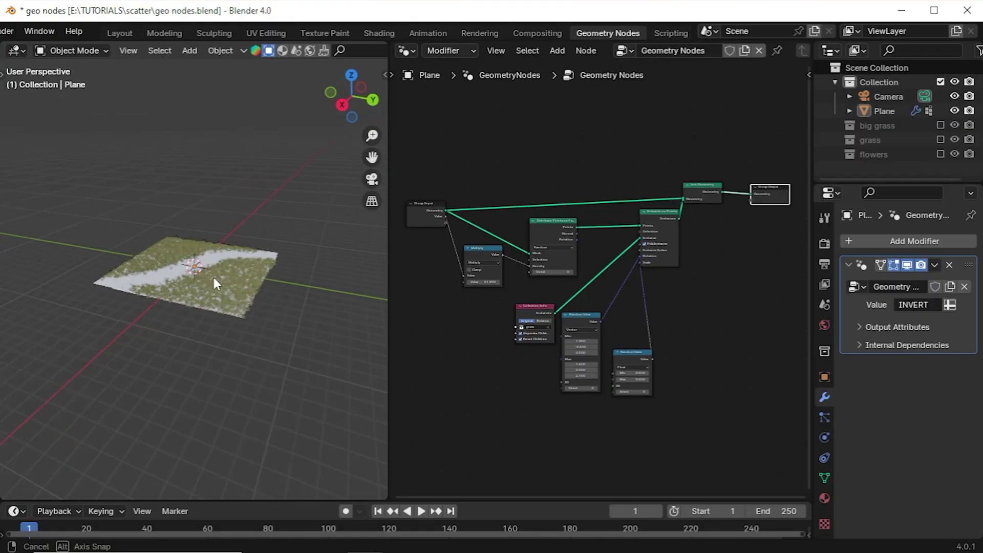
Raise the Multiply node's second value to 55.9 to thicken the grass and check it up close and through the camera
scroll(204, 286, up, 5)
scroll(194, 305, up, 5)
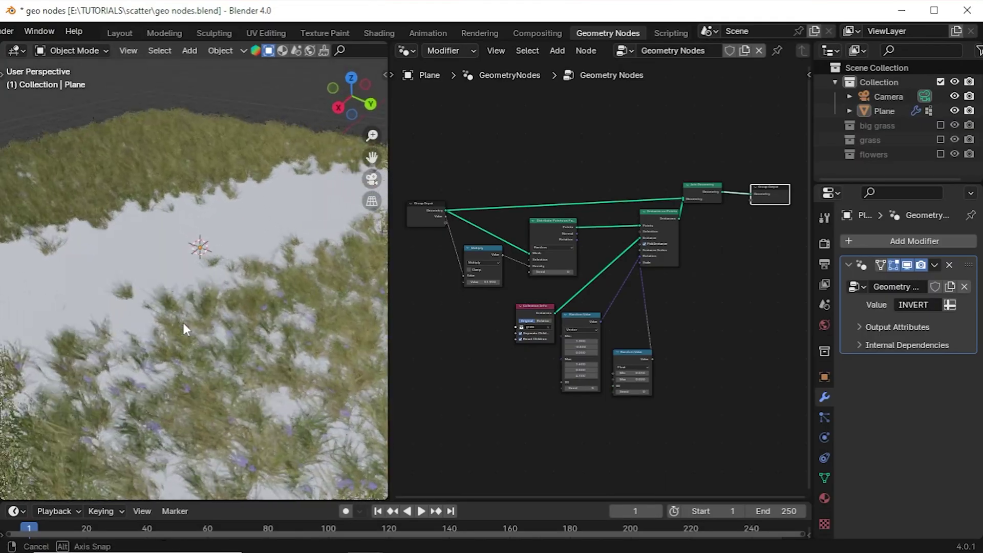
key(KP_0)
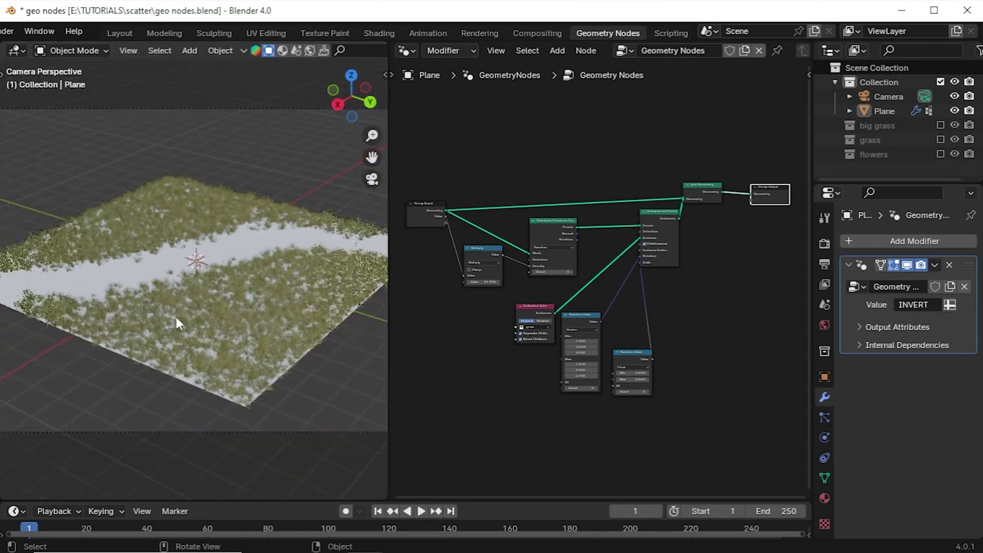
scroll(332, 335, up, 1)
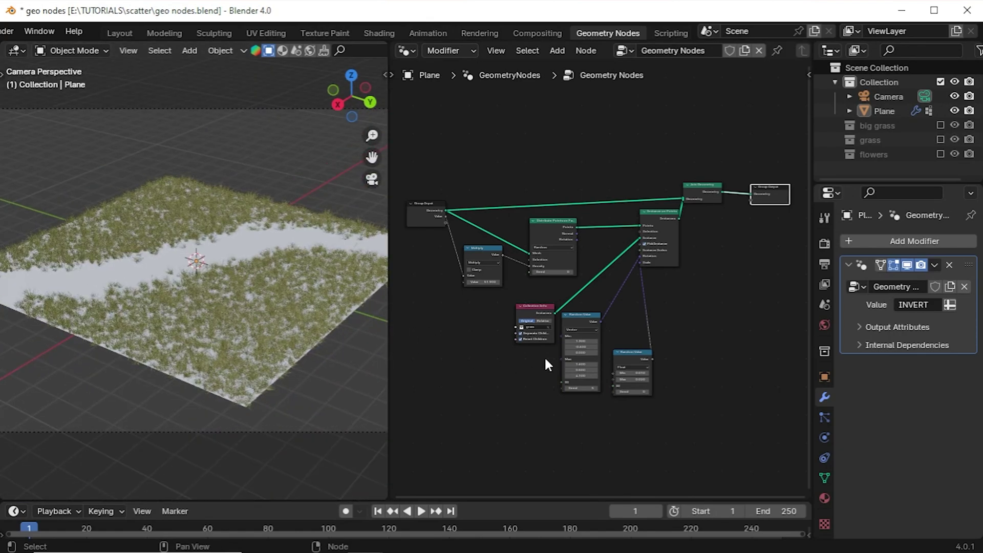
scroll(545, 355, up, 2)
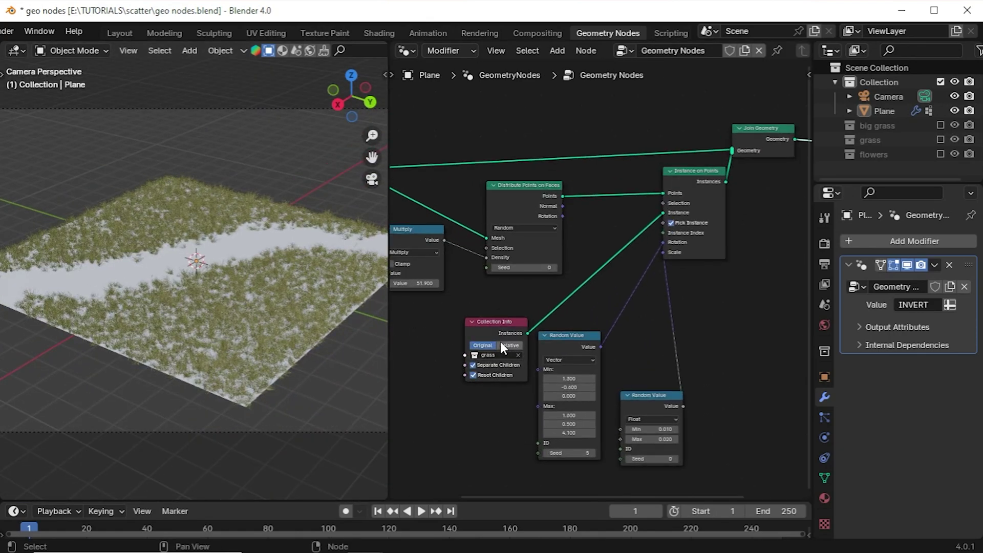
middle_drag(460, 292, 506, 304)
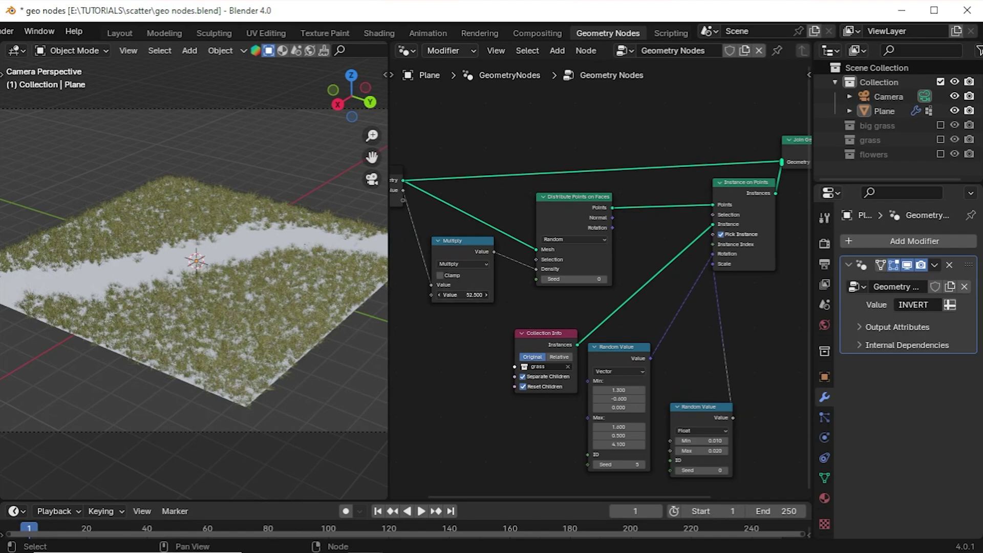
middle_drag(615, 316, 509, 246)
middle_drag(207, 335, 268, 318)
scroll(527, 368, down, 7)
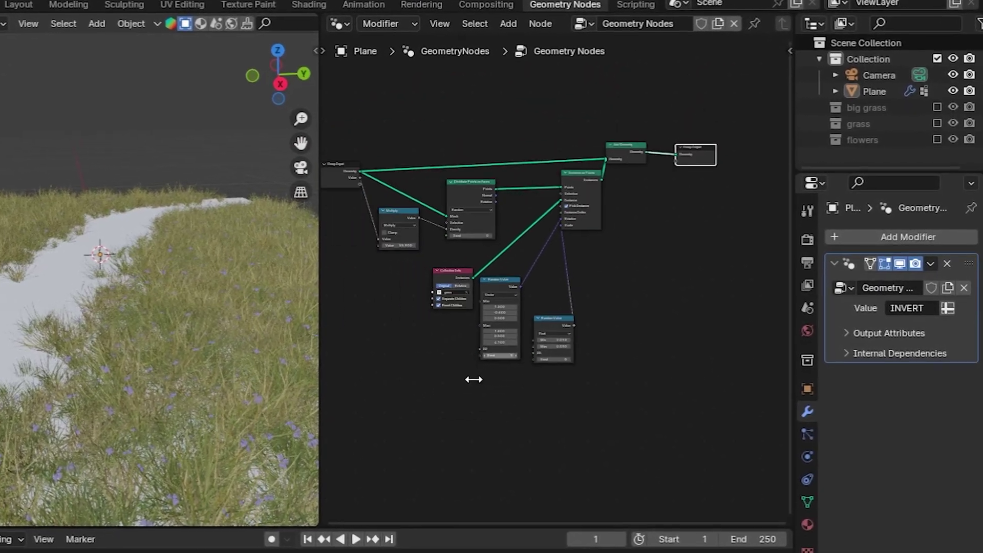
scroll(474, 380, down, 2)
scroll(198, 341, down, 5)
key(KP_0)
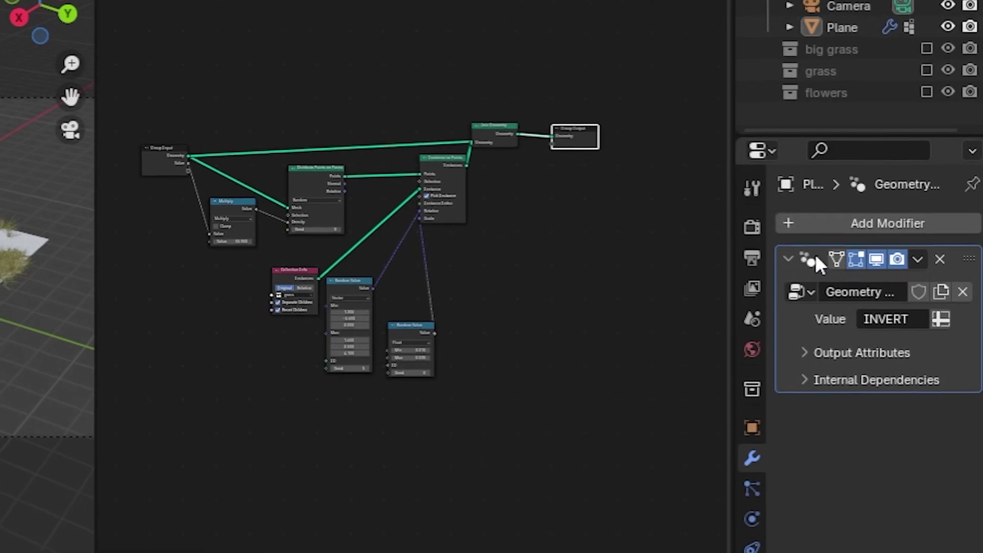
Duplicate the Geometry Nodes modifier and give the first of the two its own copy of the node group
click(917, 260)
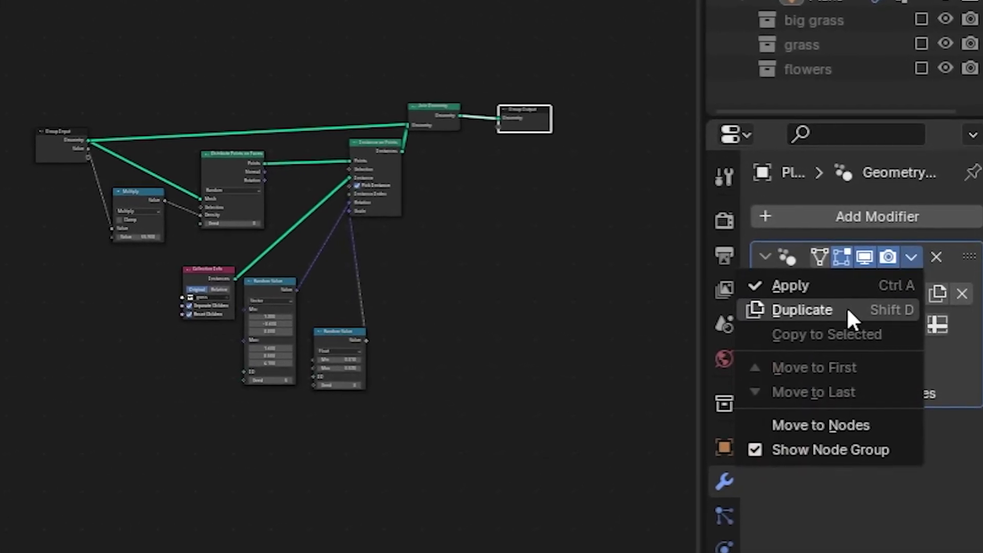
click(843, 308)
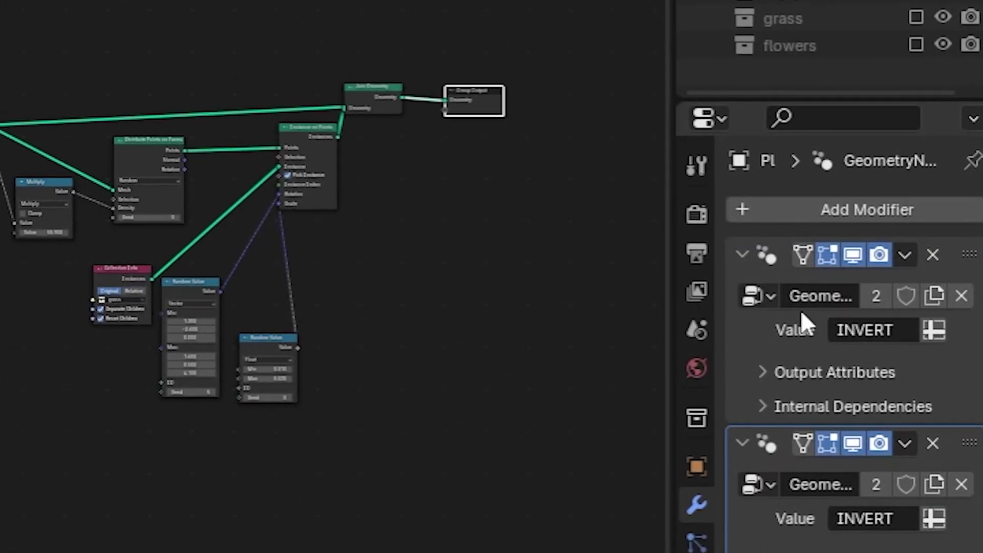
click(726, 254)
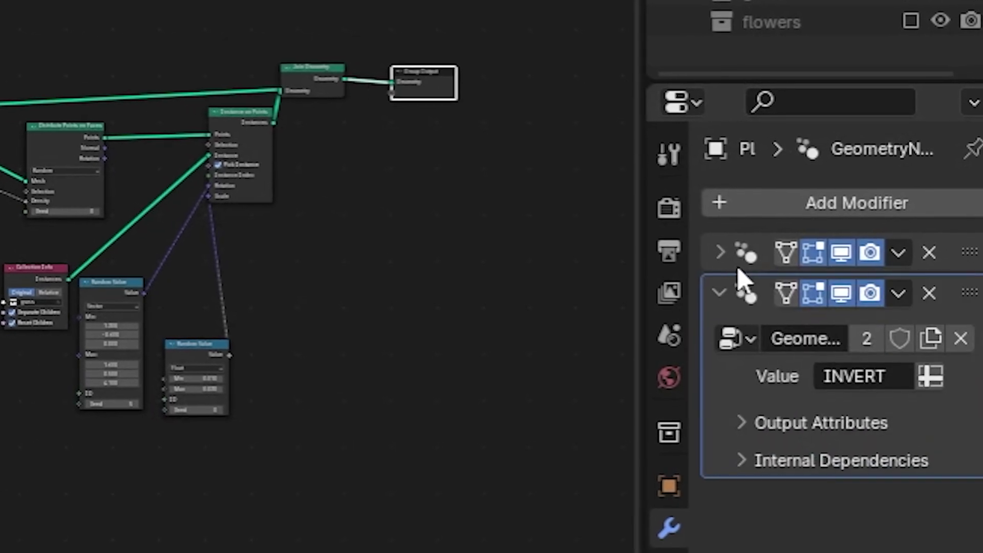
click(726, 254)
click(741, 258)
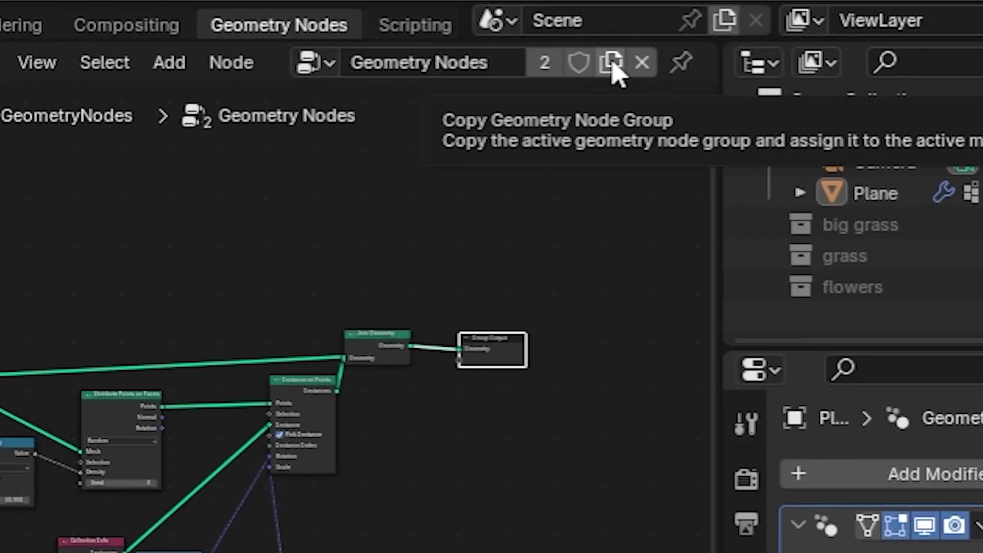
click(612, 62)
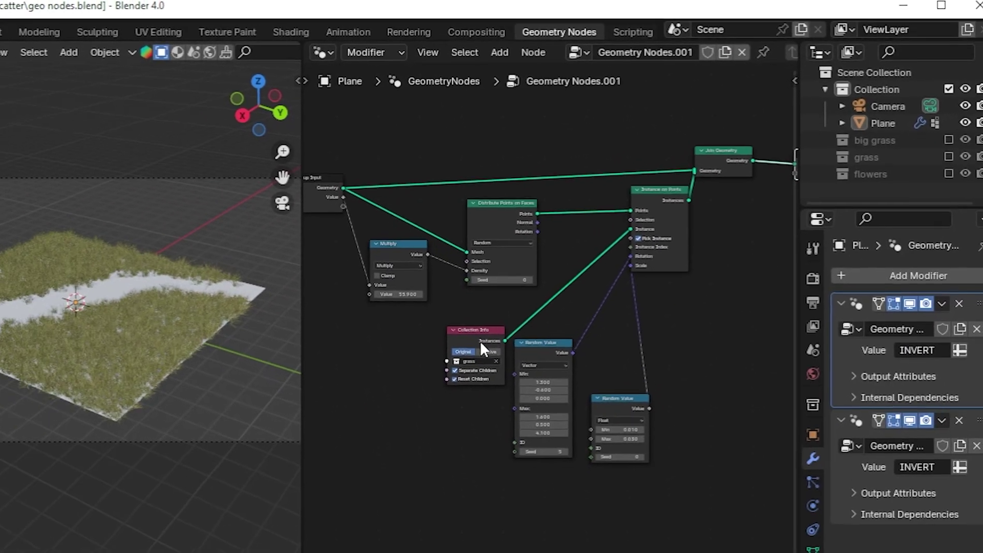
Replace the grass Collection Info node with one for flowers, enable Separate Children and Reset Children, and connect it to Instance on Points' Instance input
scroll(480, 340, up, 3)
click(489, 331)
key(x)
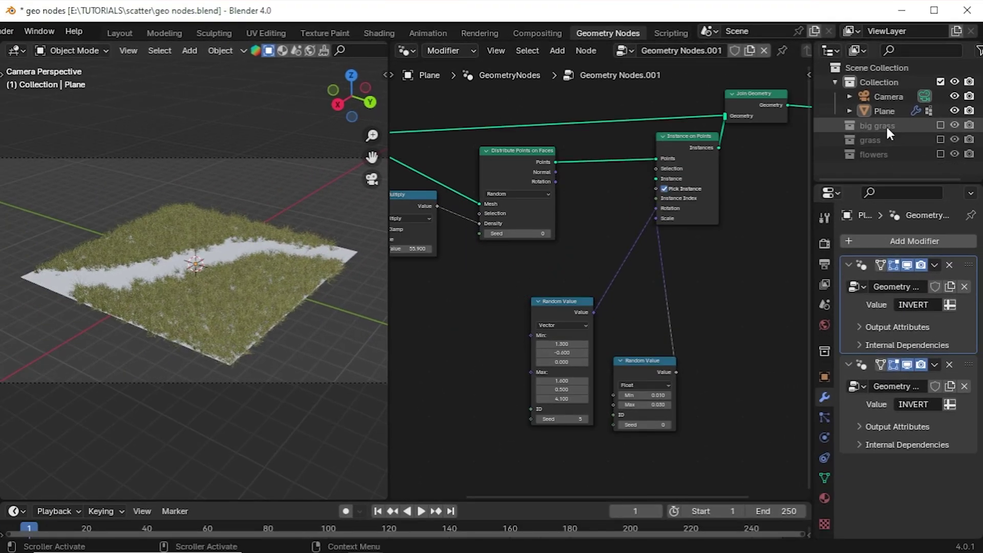
drag(875, 154, 448, 308)
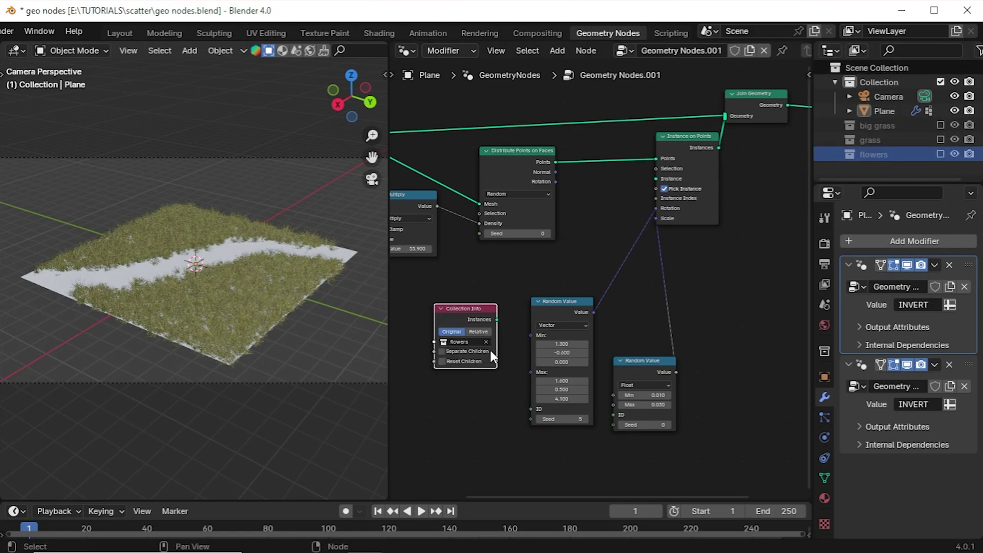
click(457, 364)
drag(511, 323, 676, 180)
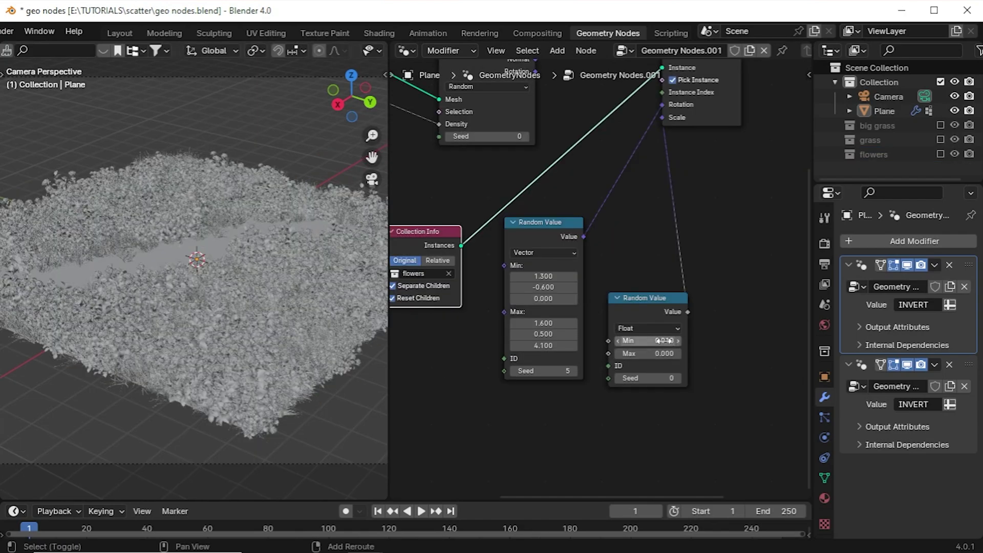
Set the flowers' random scale to Min 0, Max 0.01 and Seed 1, and assign scatter to the first modifier's Value input
drag(660, 341, 658, 341)
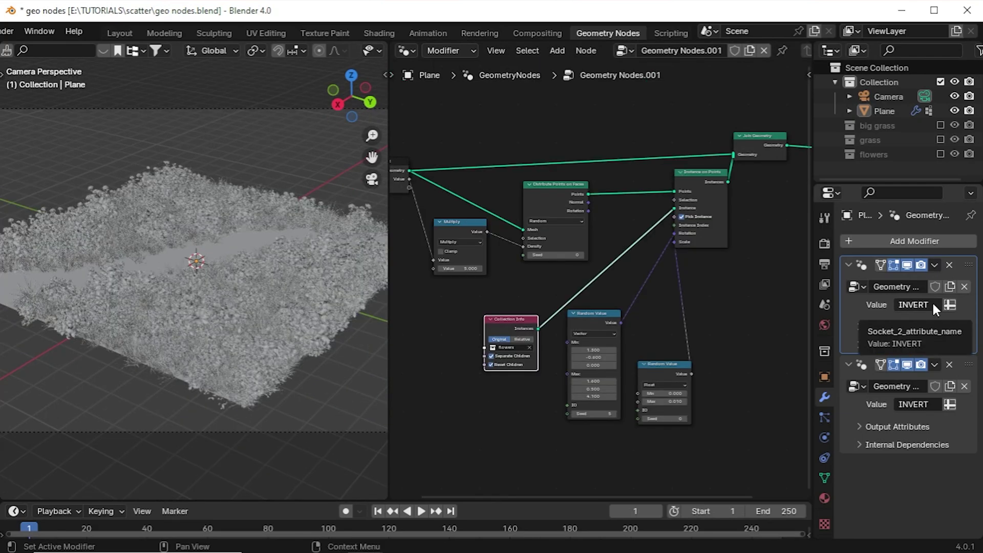
click(932, 303)
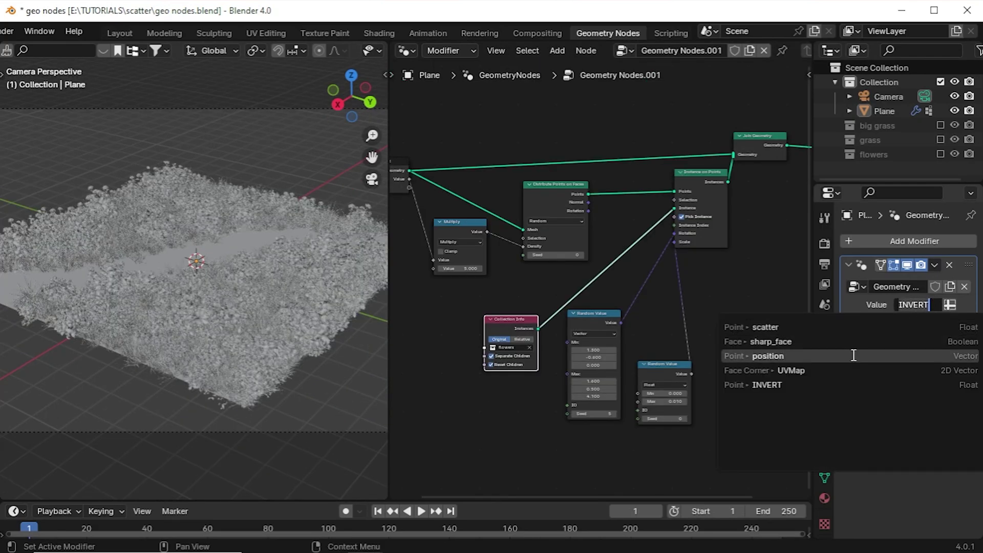
click(781, 326)
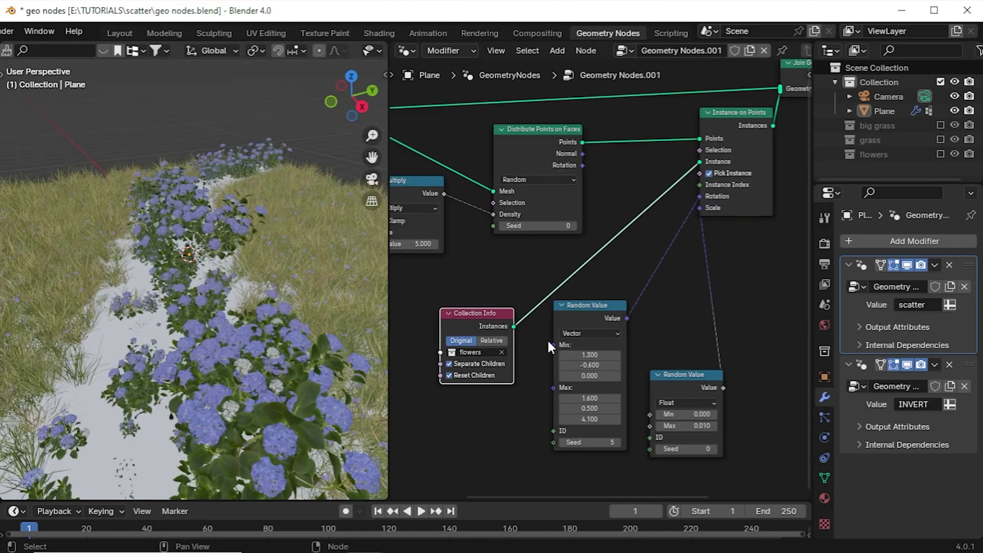
click(714, 449)
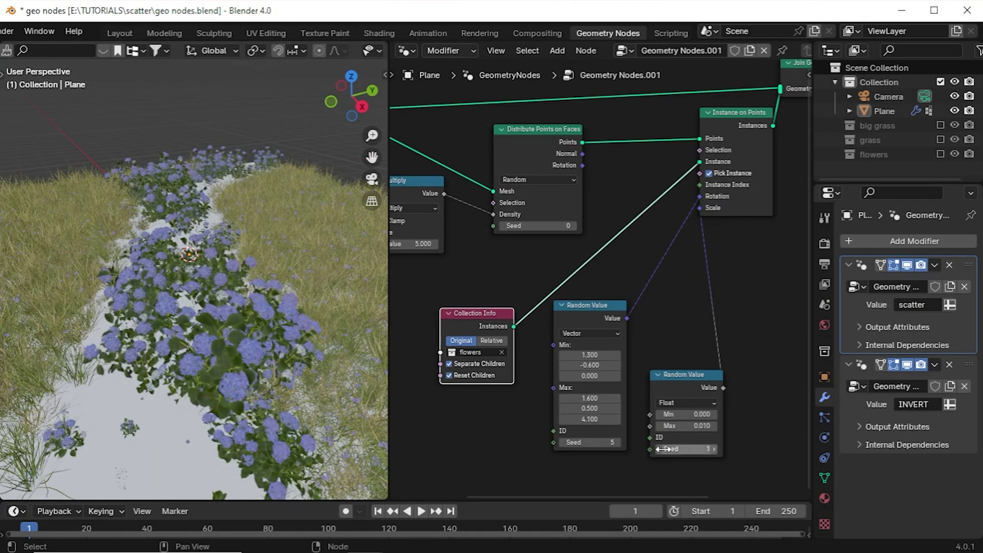